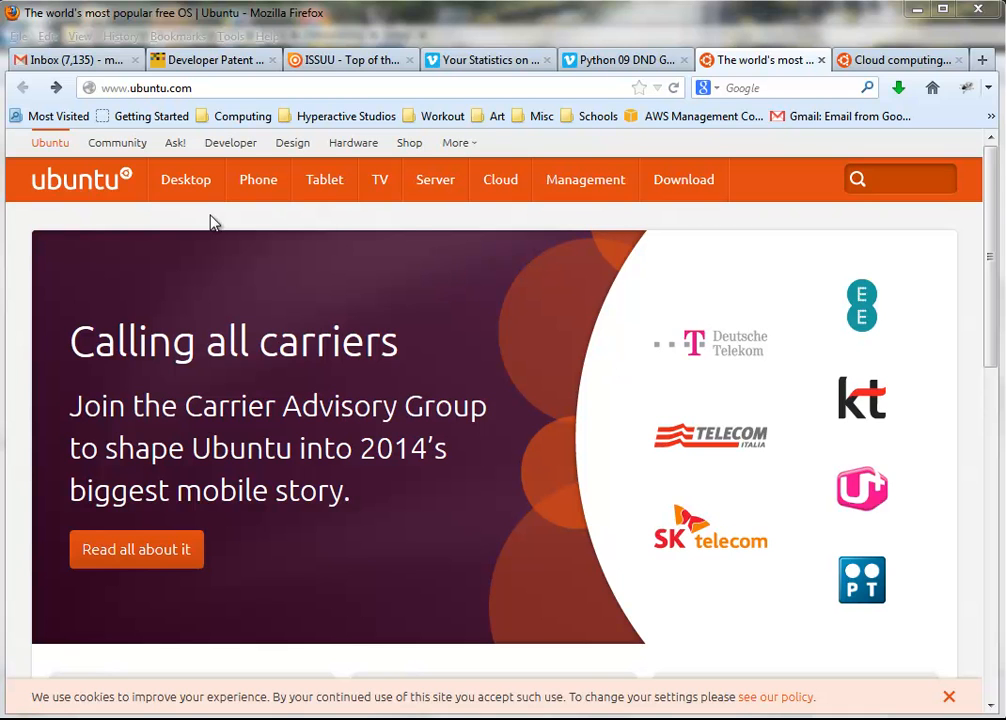
Step: Tour the Ubuntu site's Desktop, Phone, Tablet, TV, Server, Cloud and Management pages, ending on Desktop
click(198, 186)
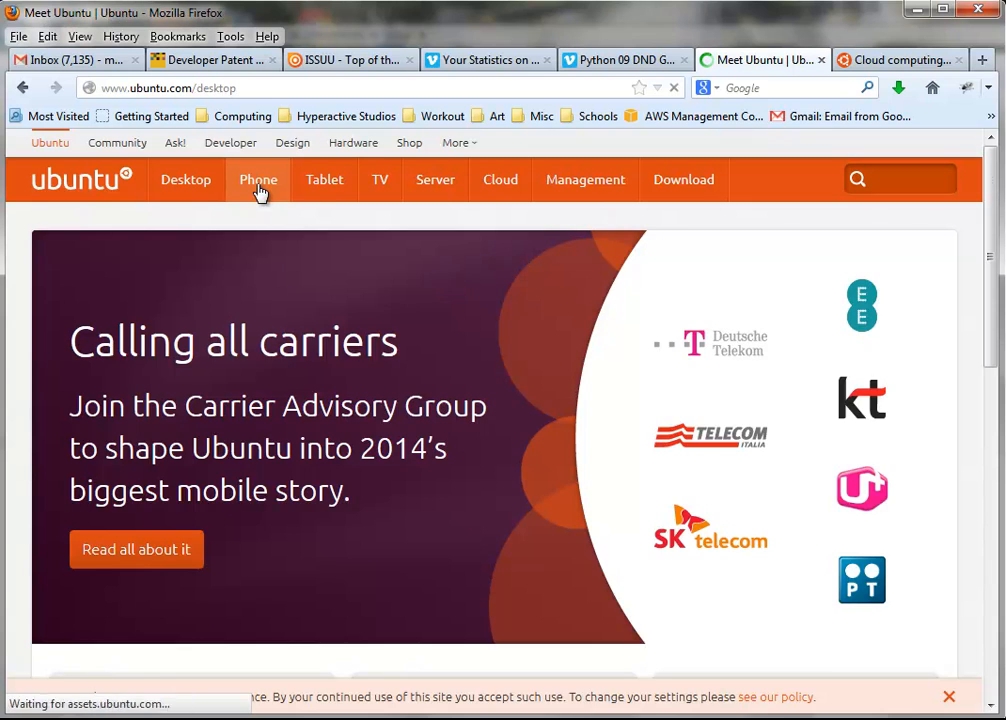
click(258, 188)
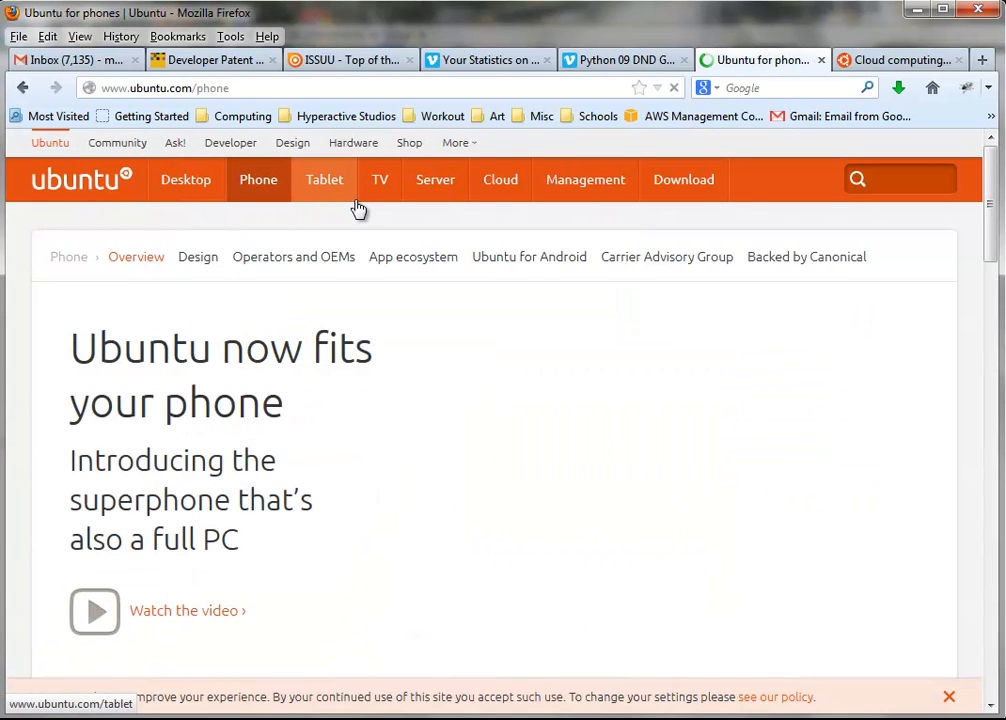
click(326, 189)
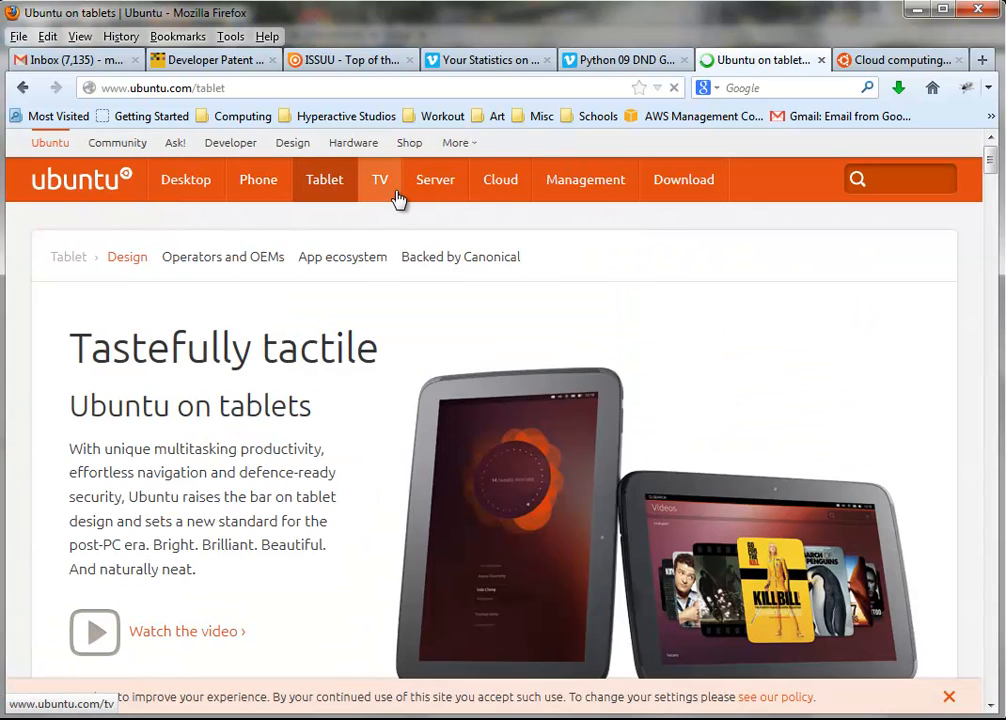
click(388, 195)
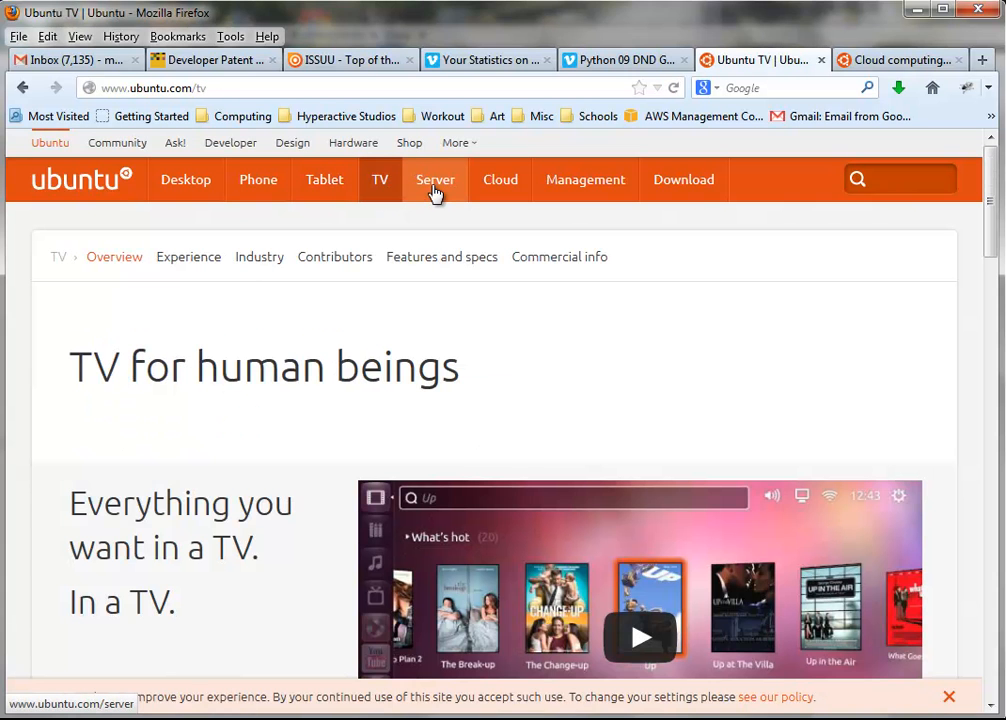
scroll(411, 305, down, 2)
scroll(430, 270, up, 2)
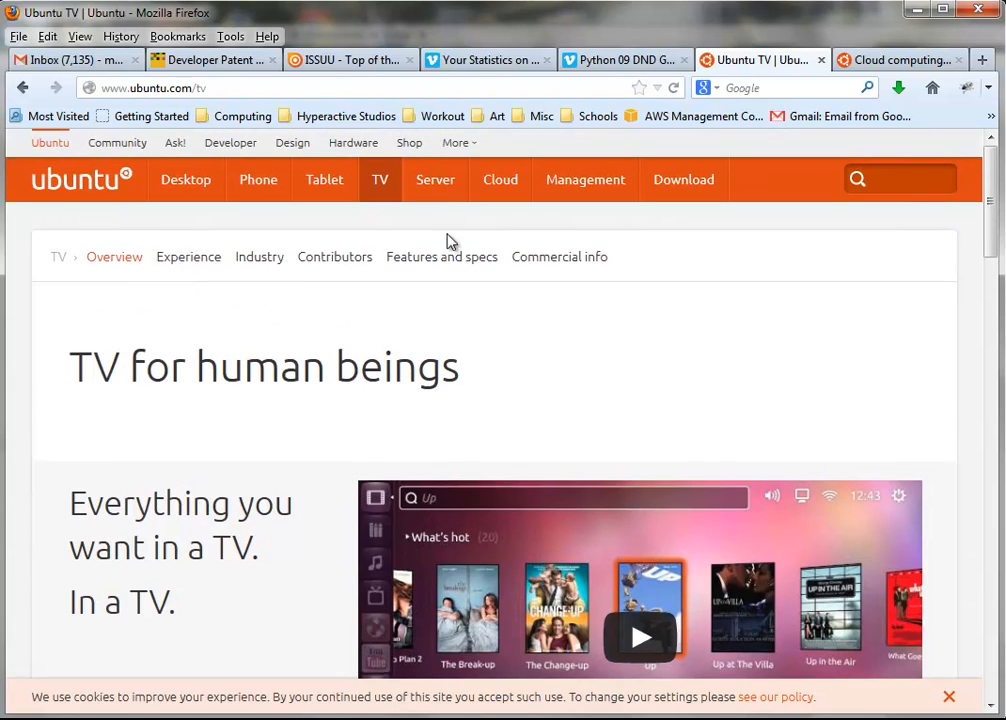
click(442, 197)
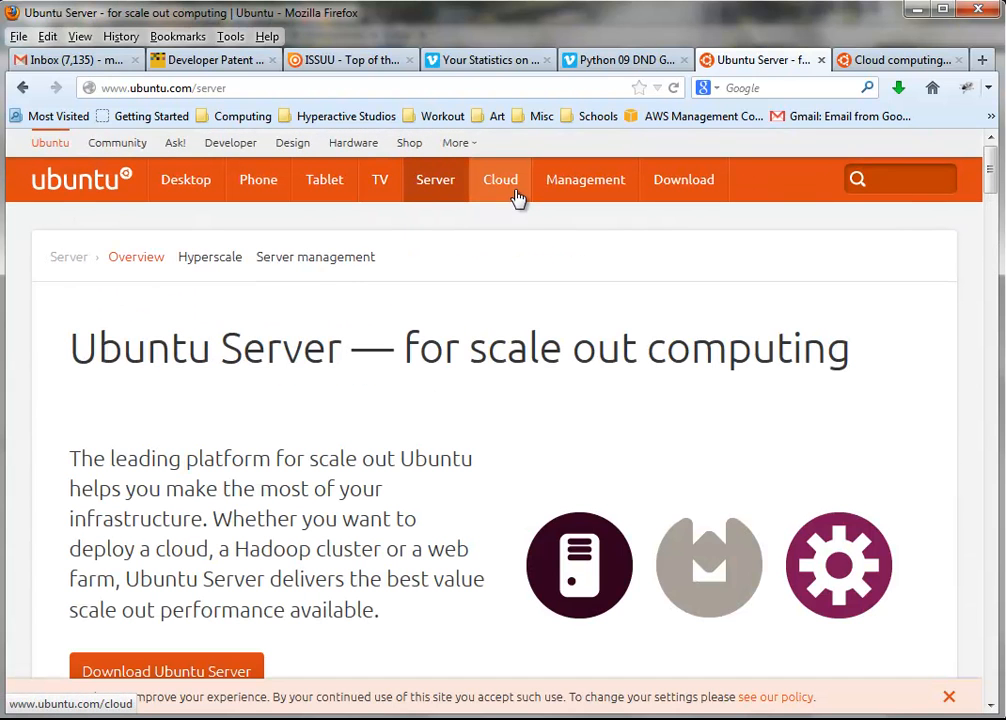
click(518, 196)
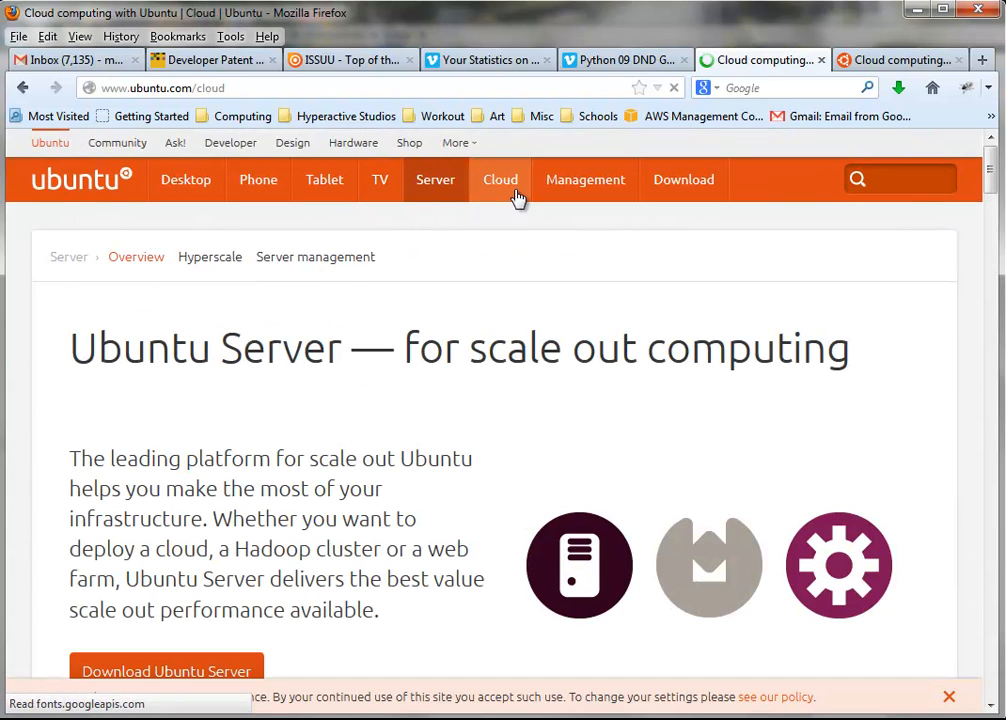
click(557, 197)
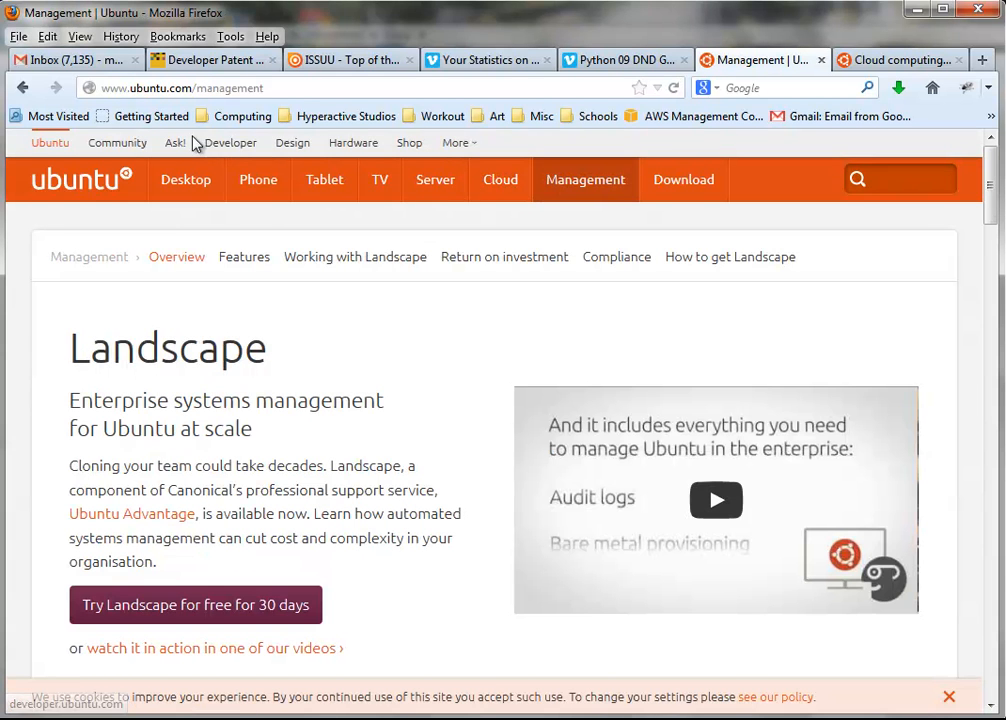
click(182, 186)
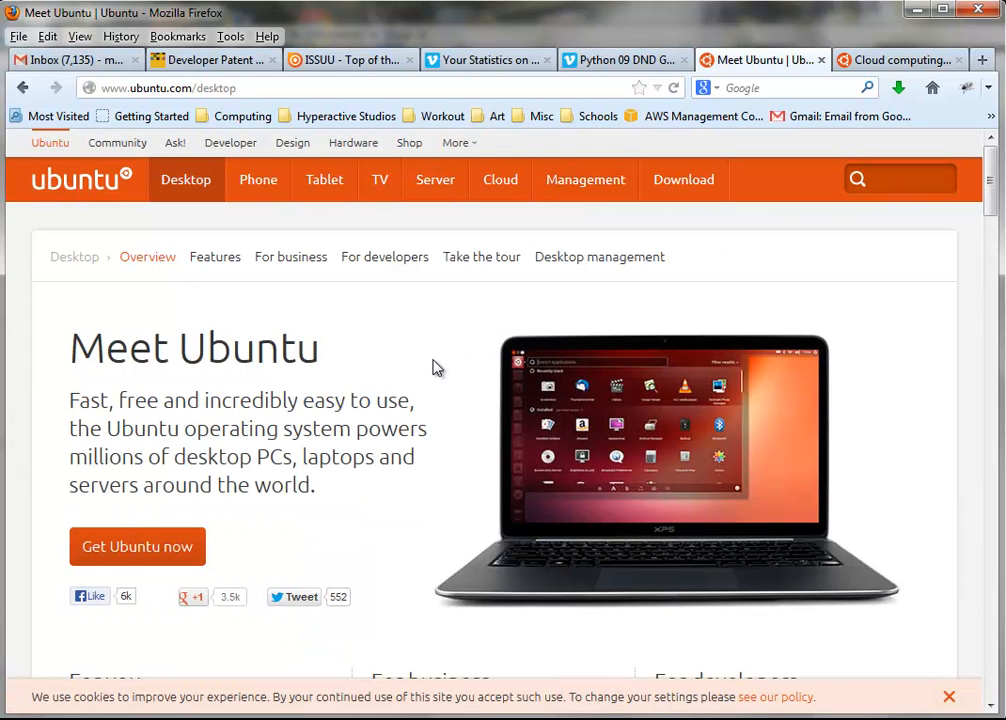
scroll(433, 368, down, 3)
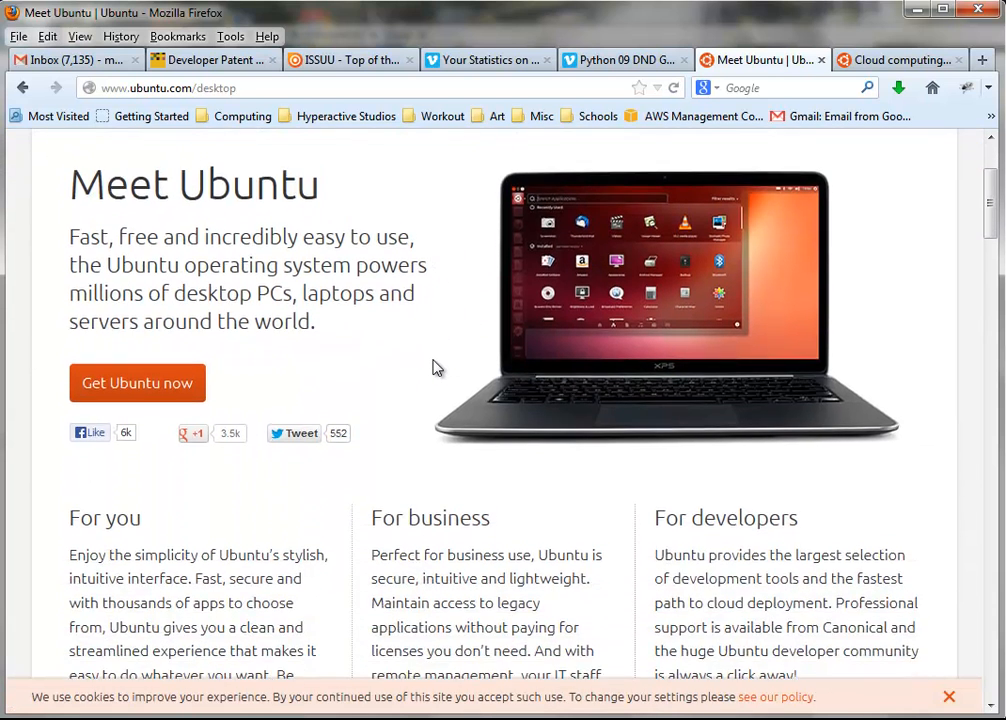
scroll(433, 368, down, 1)
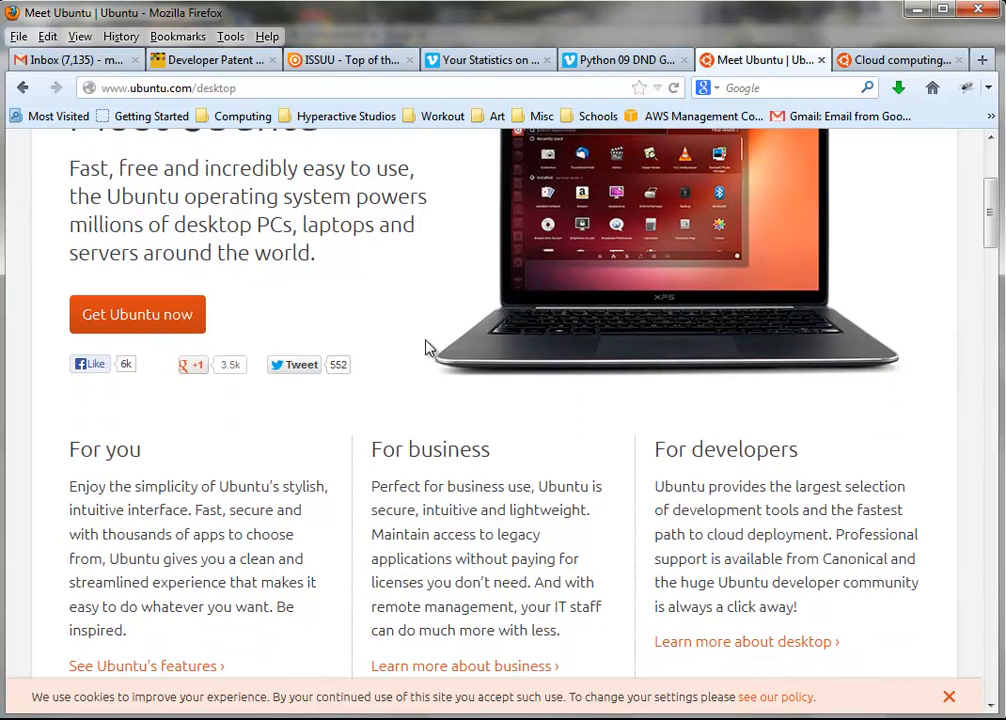
scroll(420, 354, down, 2)
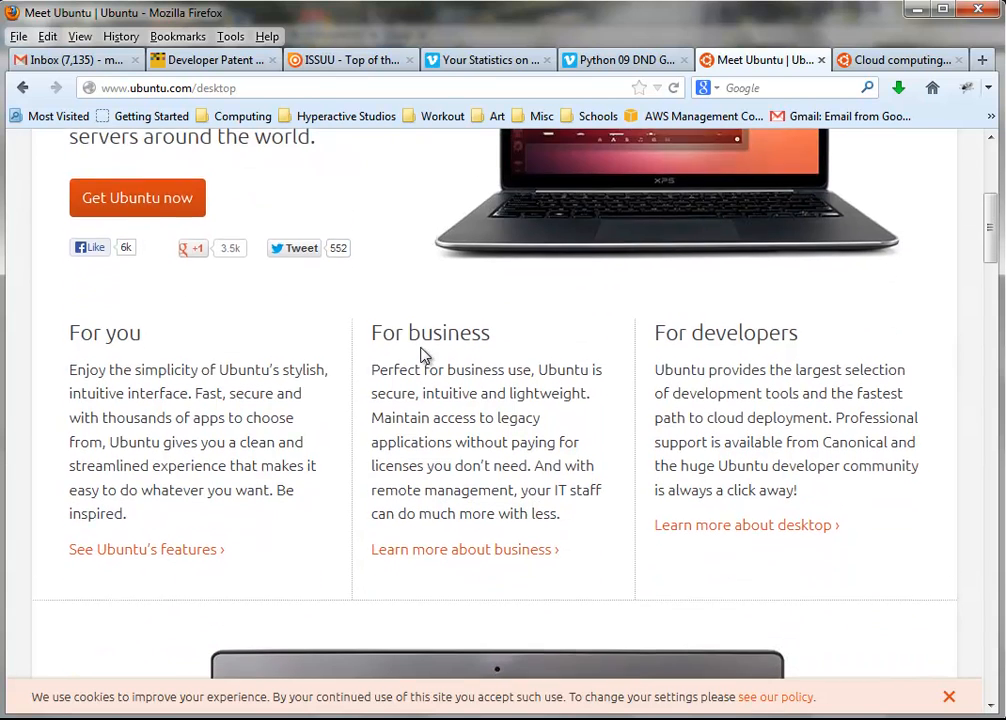
scroll(420, 354, down, 3)
scroll(422, 354, down, 2)
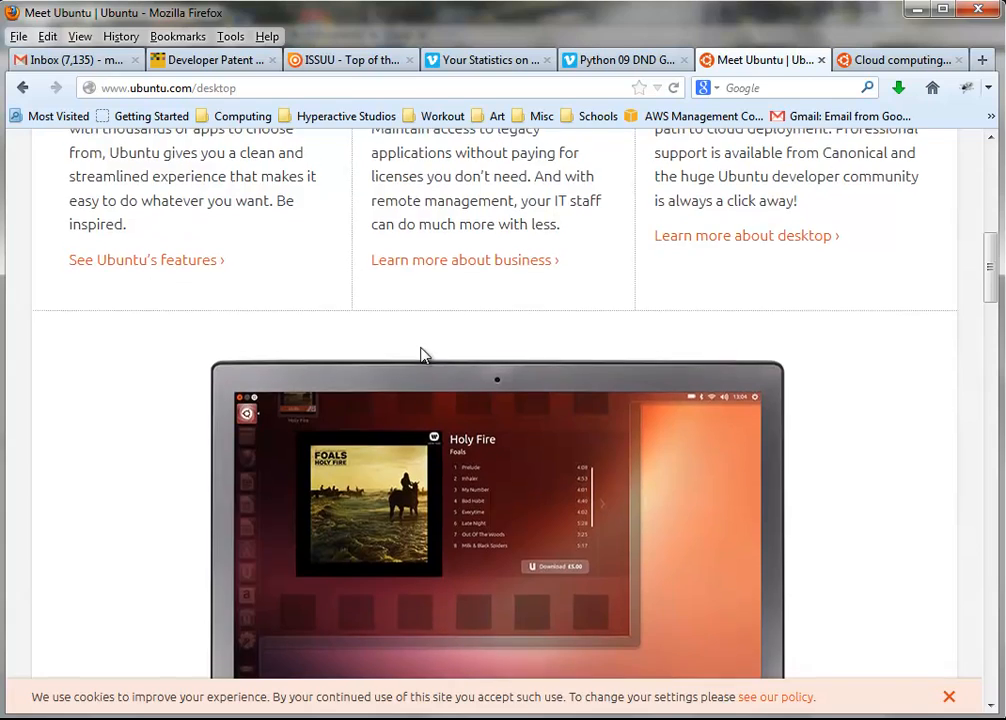
scroll(422, 354, down, 4)
scroll(218, 406, down, 7)
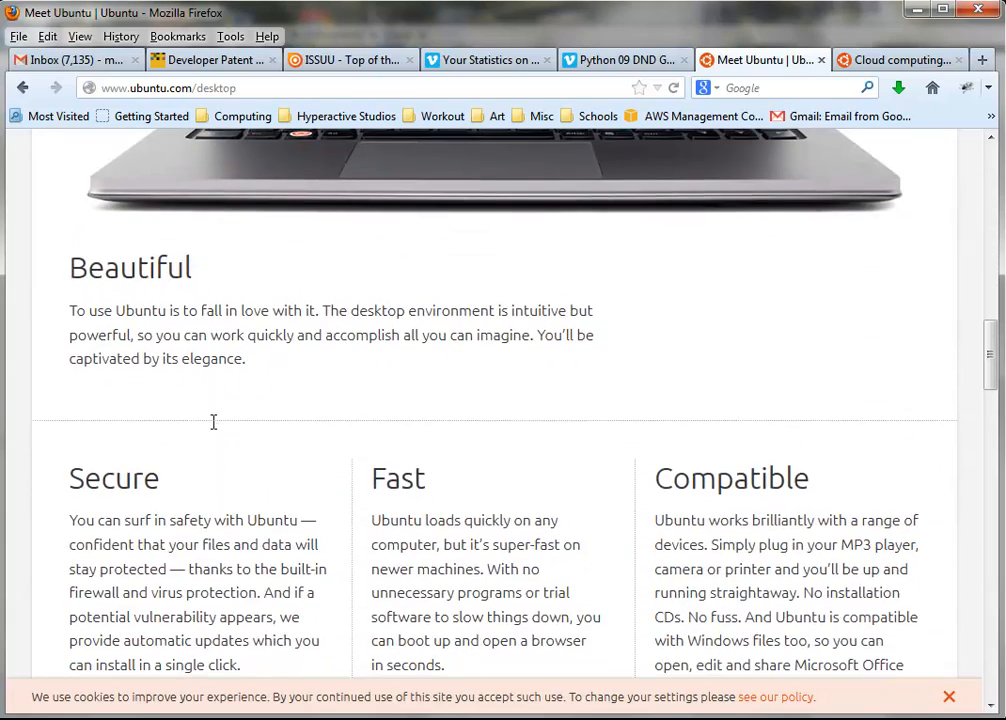
scroll(203, 436, down, 14)
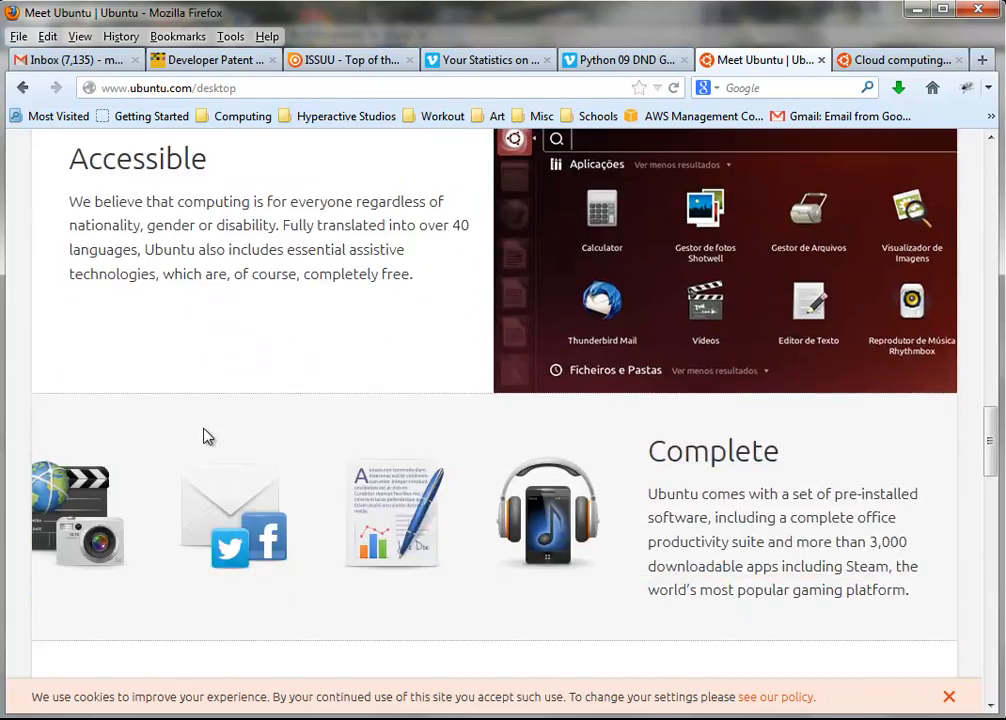
scroll(203, 436, down, 17)
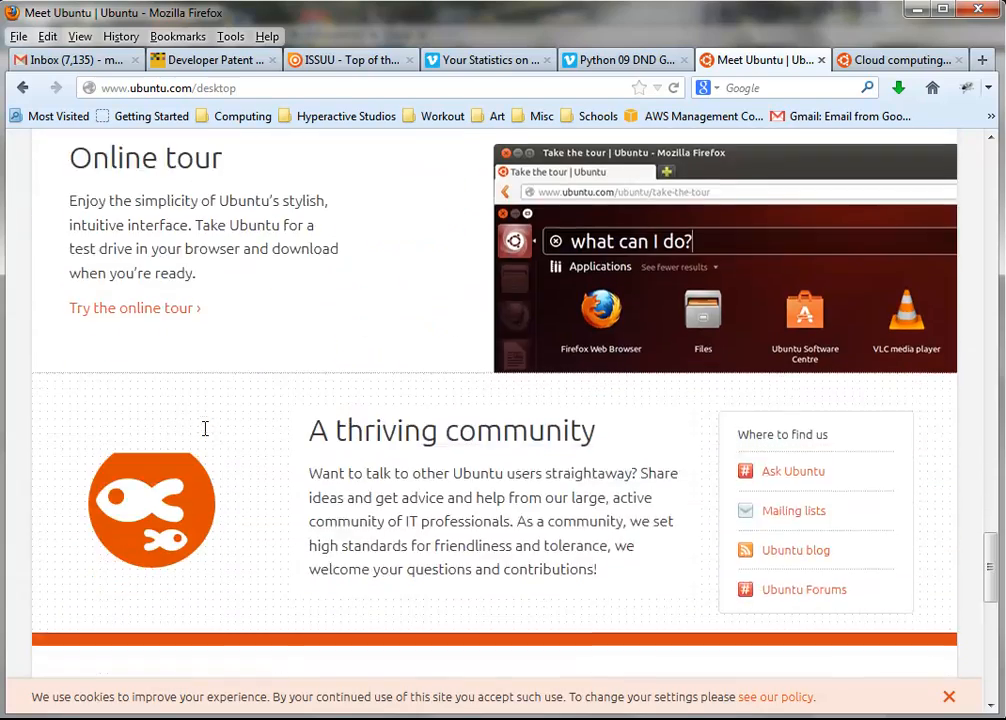
scroll(203, 436, down, 4)
scroll(203, 436, up, 12)
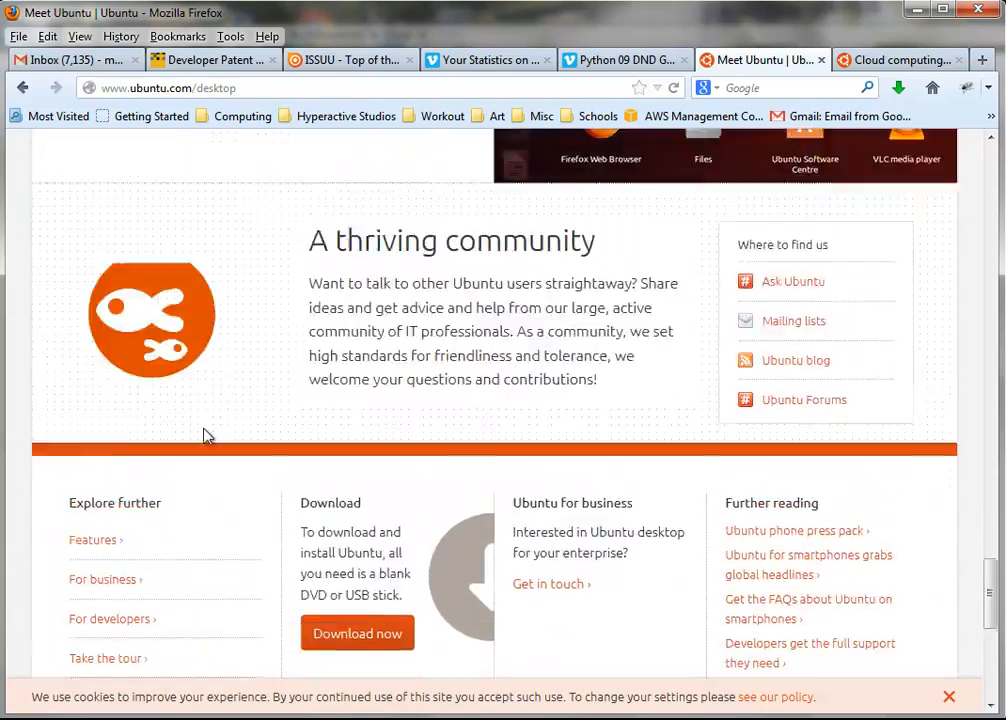
scroll(203, 436, up, 20)
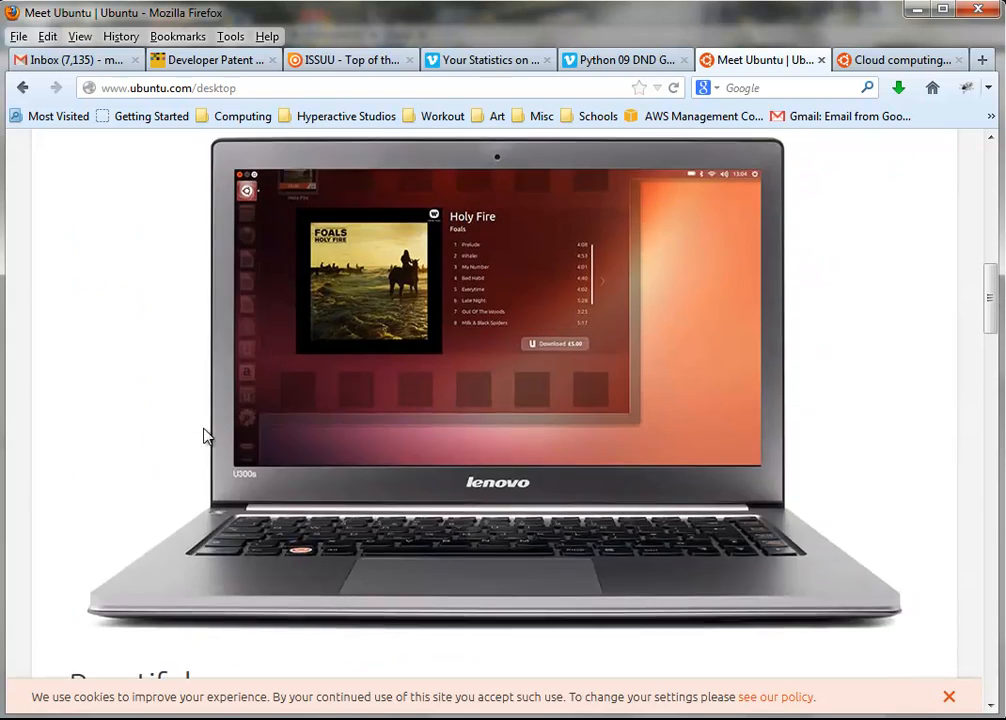
scroll(203, 436, up, 6)
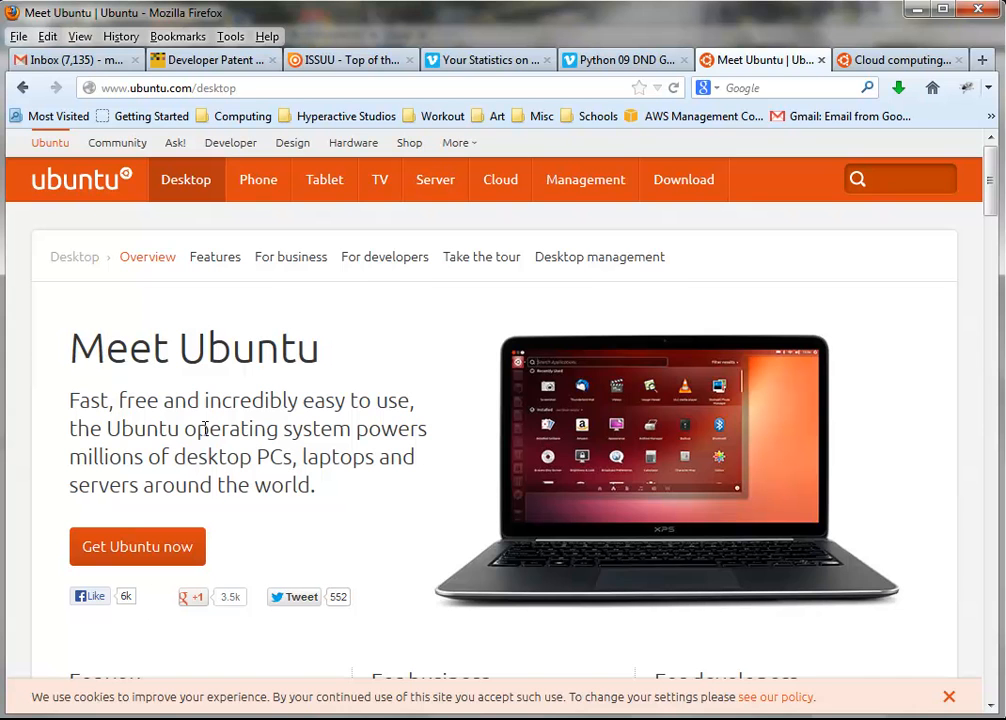
scroll(203, 428, down, 1)
scroll(203, 428, up, 1)
Step: Open the Download Ubuntu Desktop page and pick 64-bit (for newer machines) for 12.04 LTS
click(155, 558)
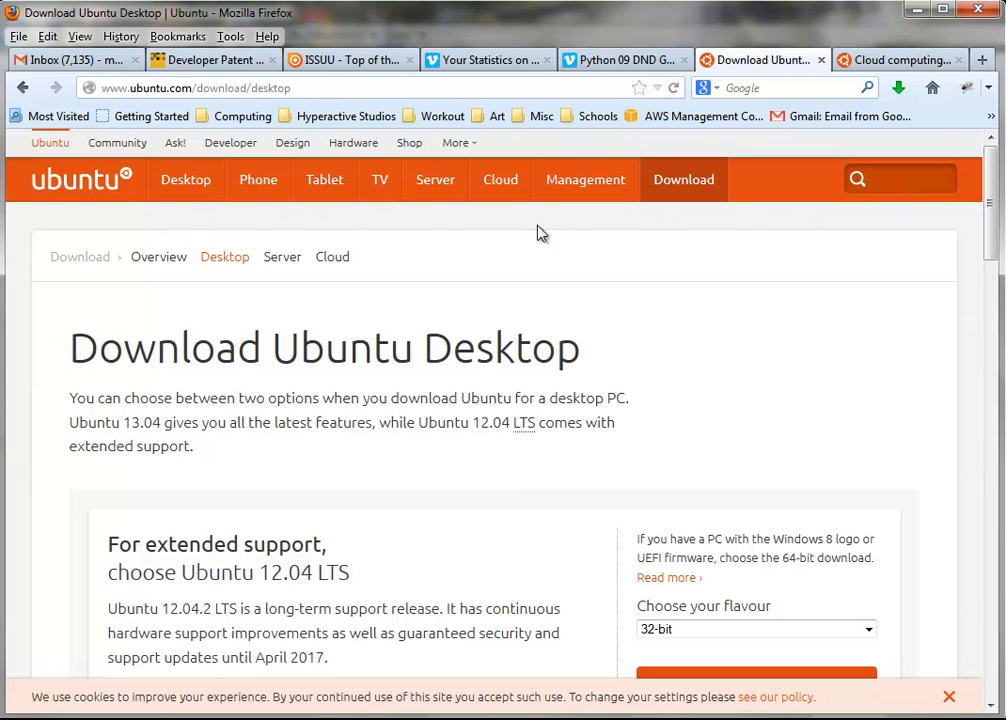
scroll(447, 512, down, 1)
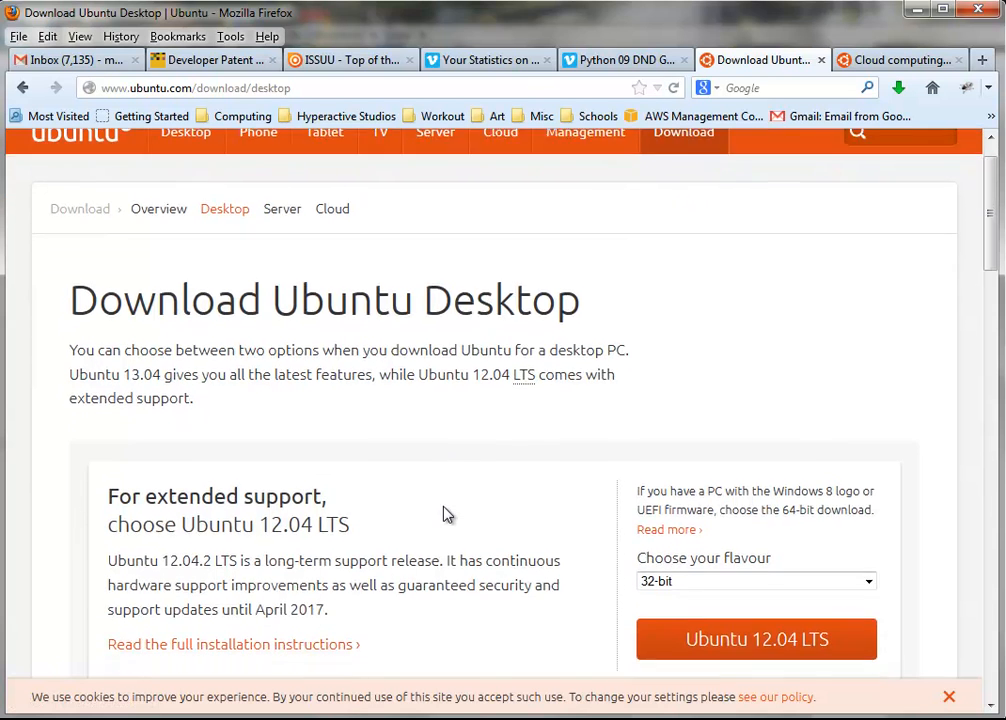
scroll(447, 514, down, 5)
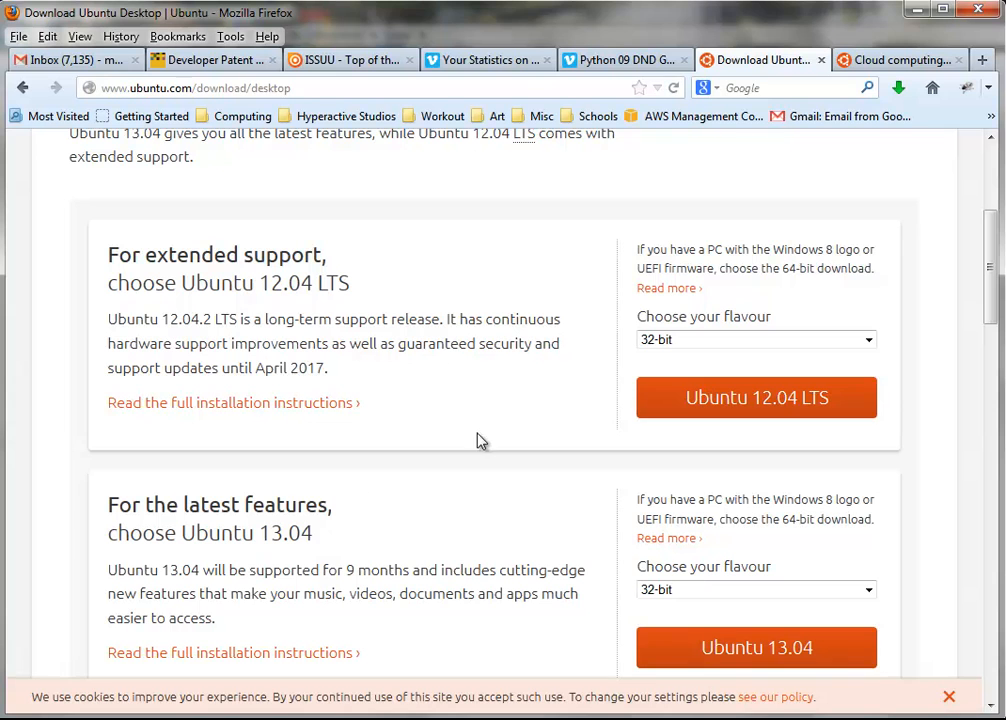
click(868, 341)
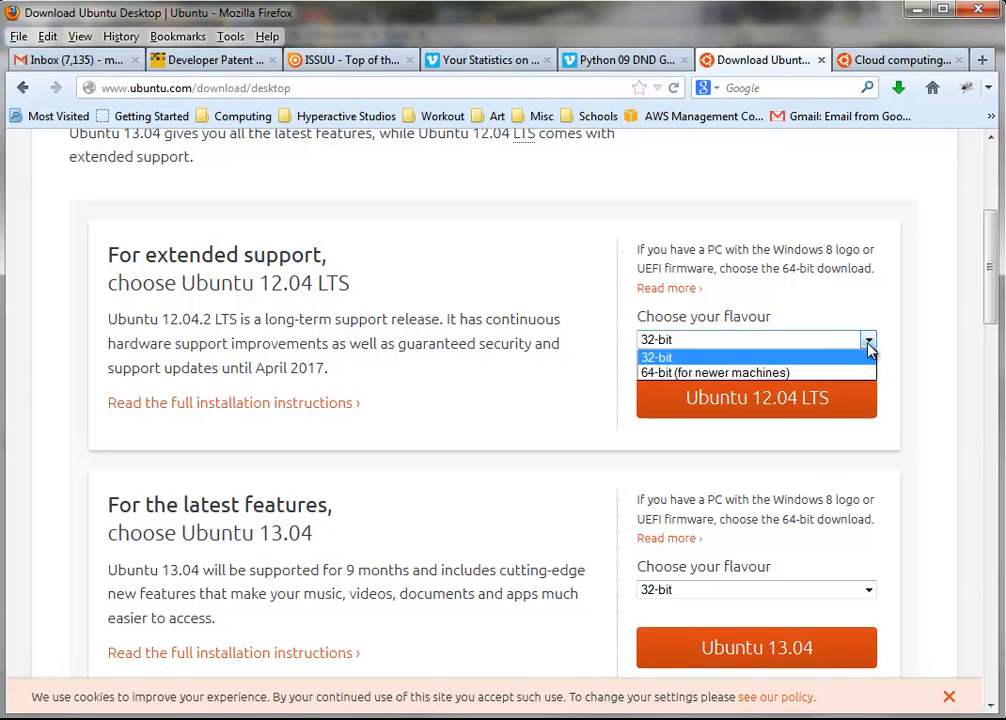
click(812, 373)
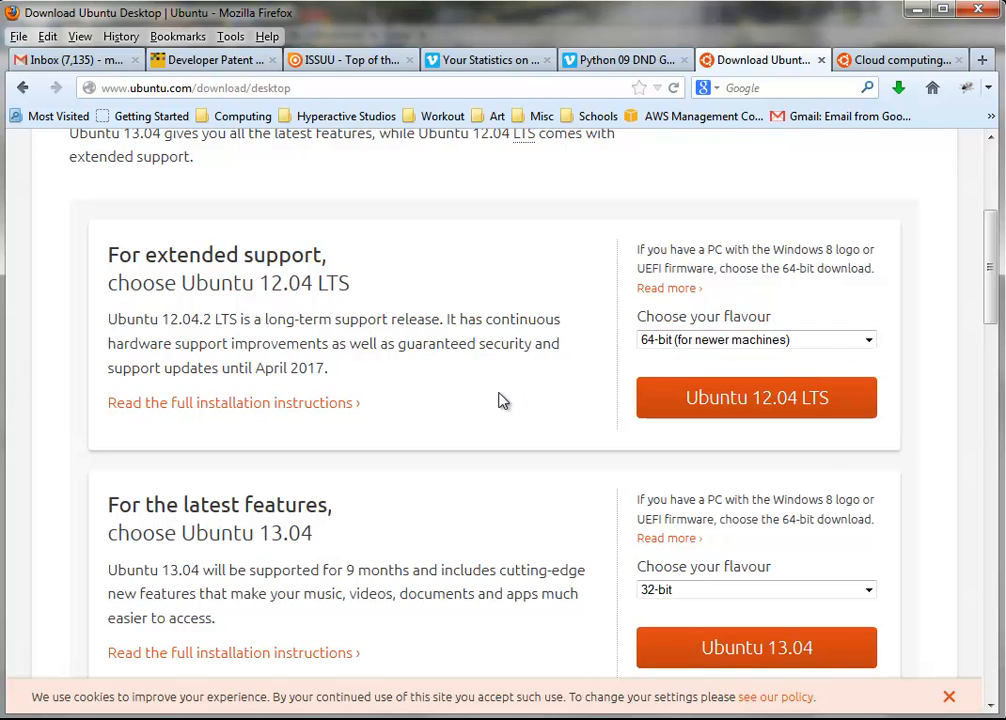
scroll(499, 400, up, 5)
scroll(500, 400, down, 5)
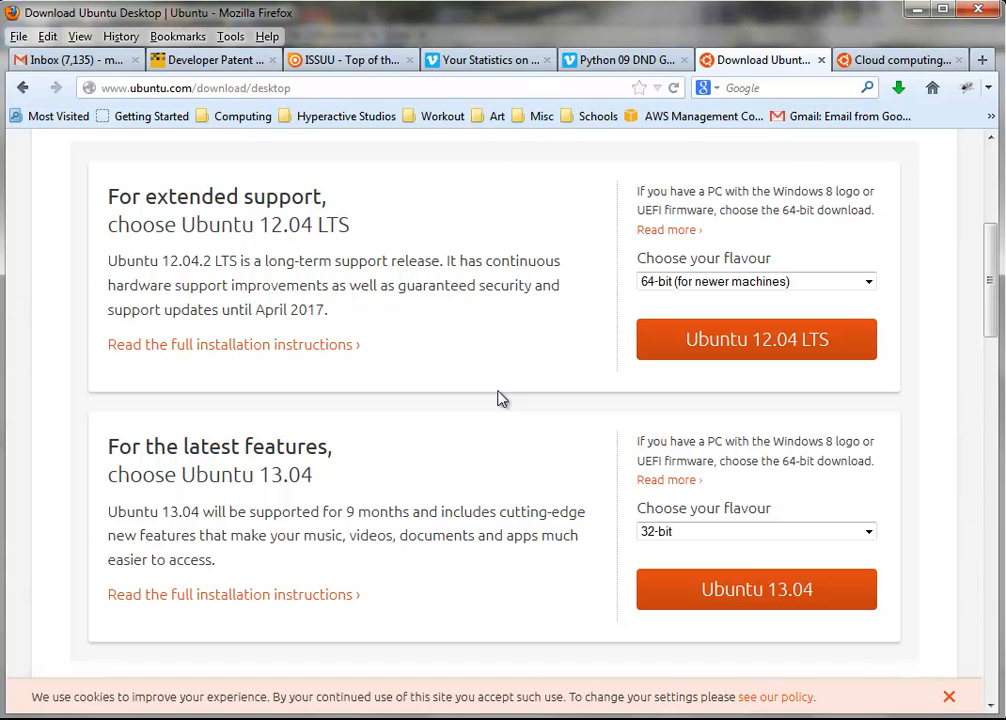
scroll(500, 399, down, 3)
scroll(500, 399, up, 5)
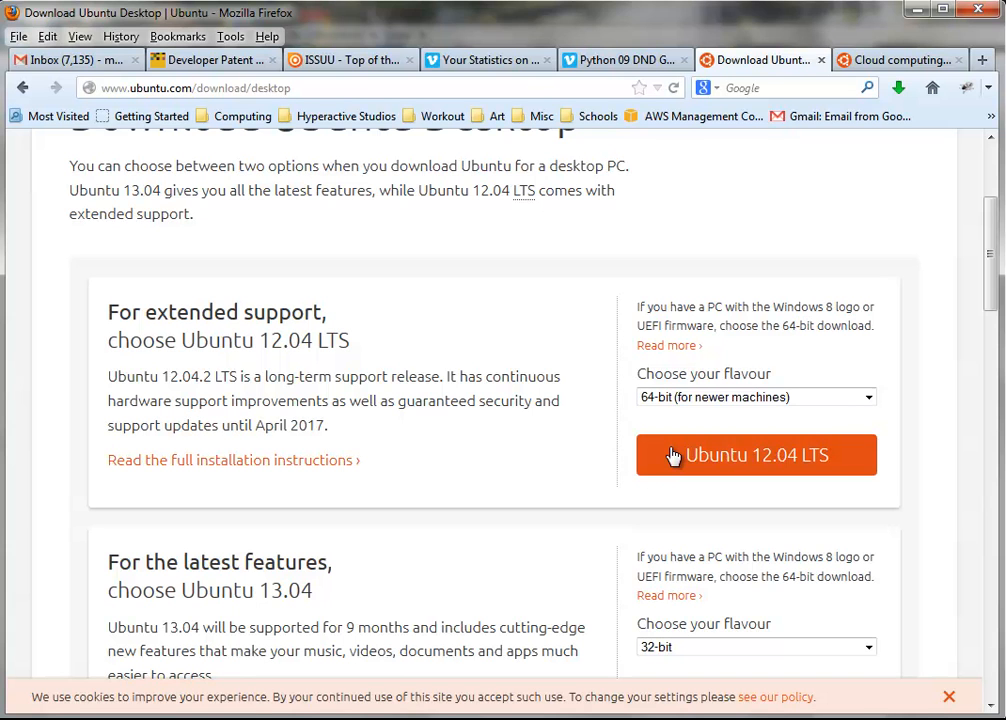
Step: Start the 64-bit 12.04 LTS download and drag the first four contribution sliders to $0
click(673, 455)
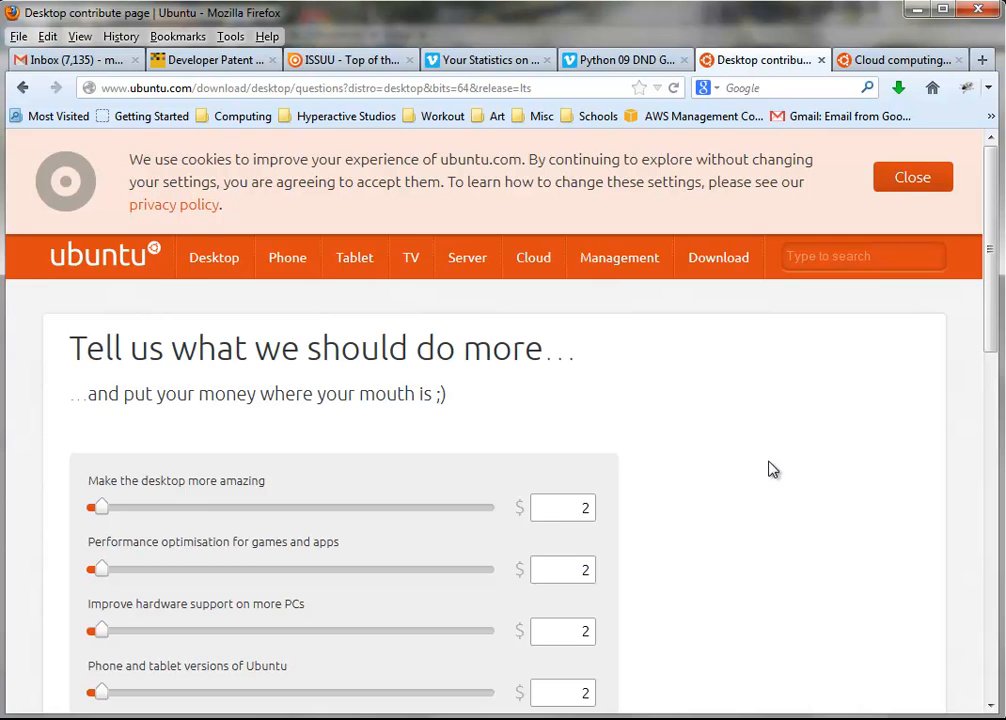
scroll(770, 469, down, 3)
scroll(593, 420, down, 5)
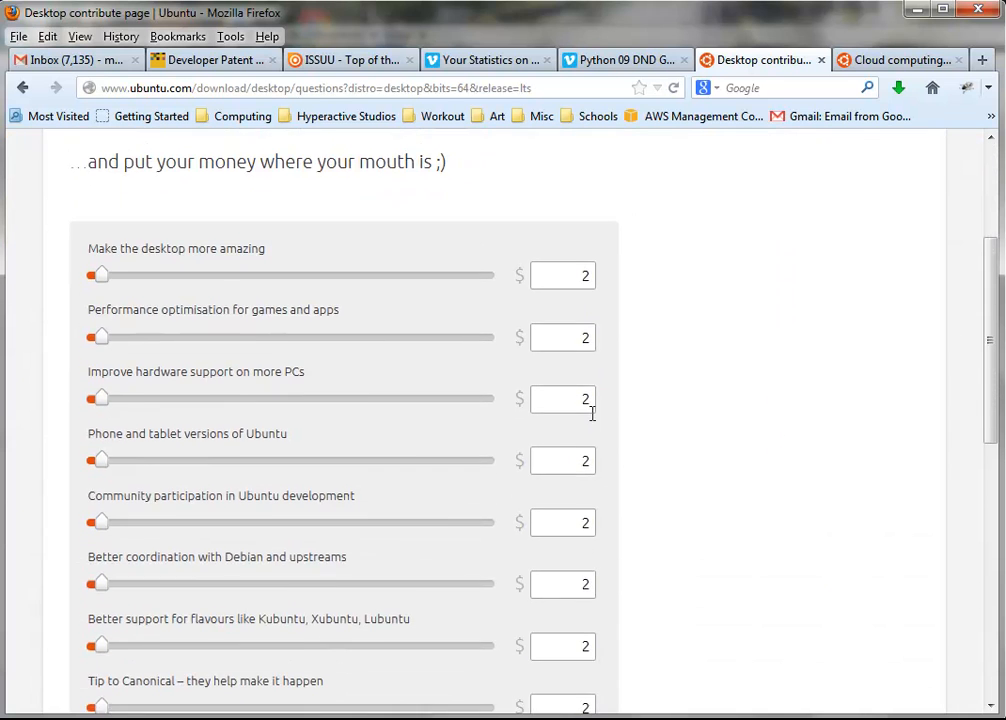
scroll(400, 350, up, 1)
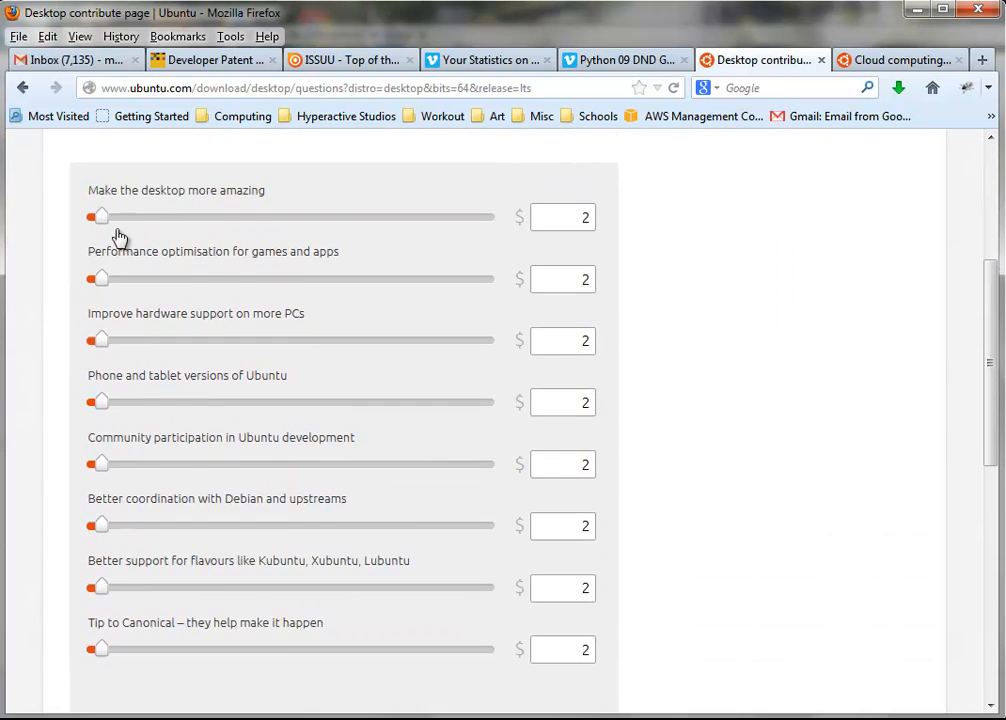
drag(101, 218, 88, 220)
drag(104, 280, 90, 287)
drag(103, 343, 90, 343)
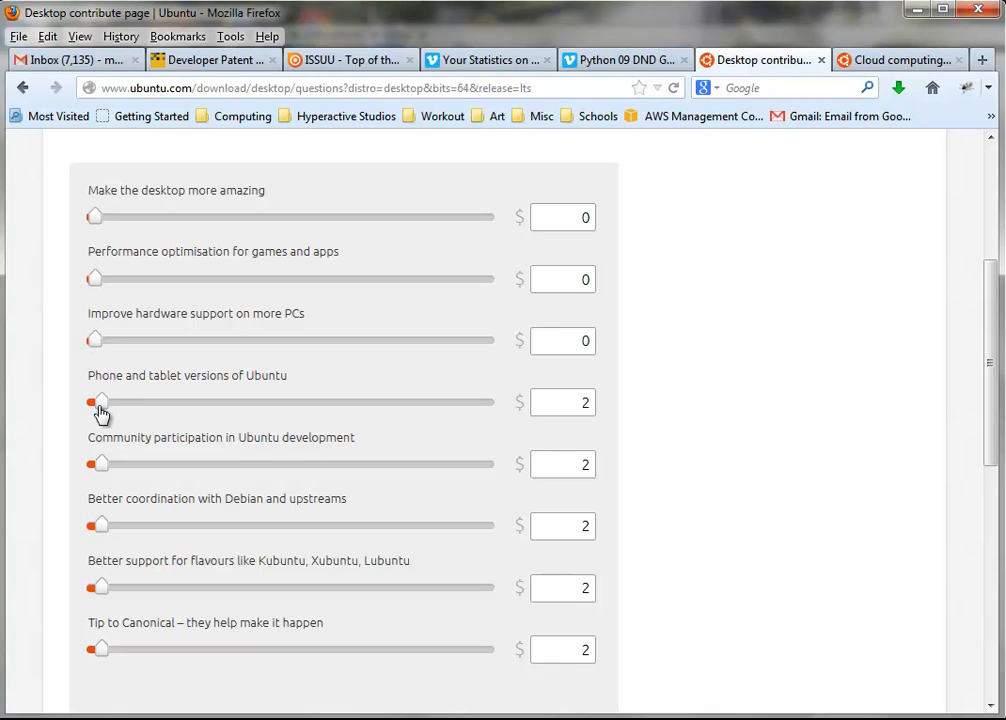
drag(101, 408, 86, 411)
Step: Set the remaining sliders, including Debian coordination and flavours, to $0 and proceed to Download
scroll(86, 411, up, 3)
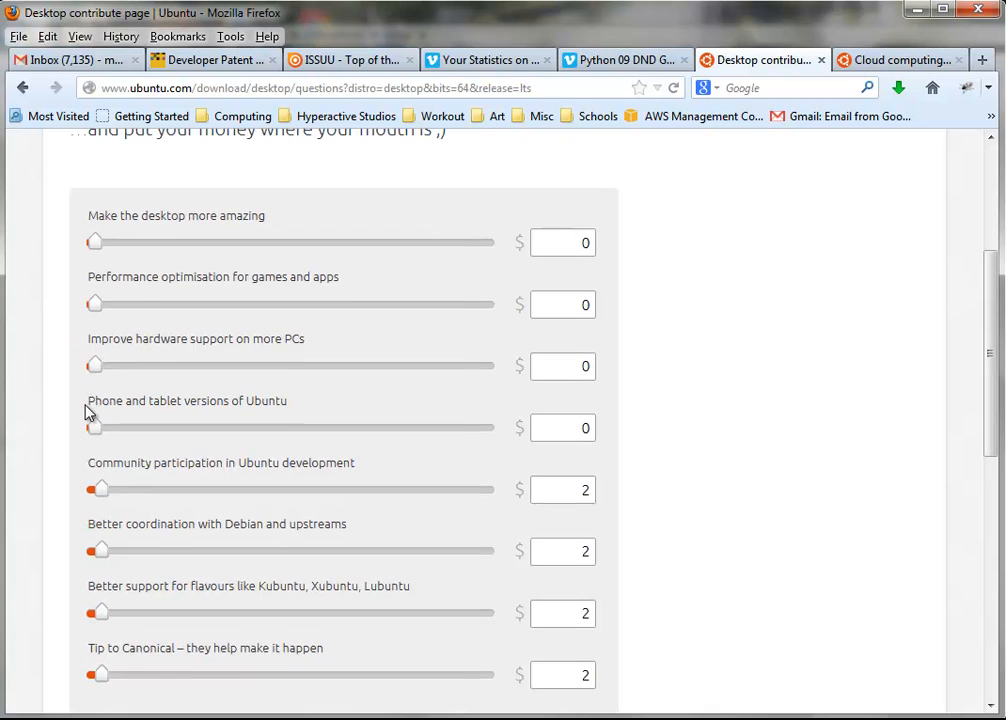
scroll(86, 411, down, 4)
scroll(88, 412, down, 2)
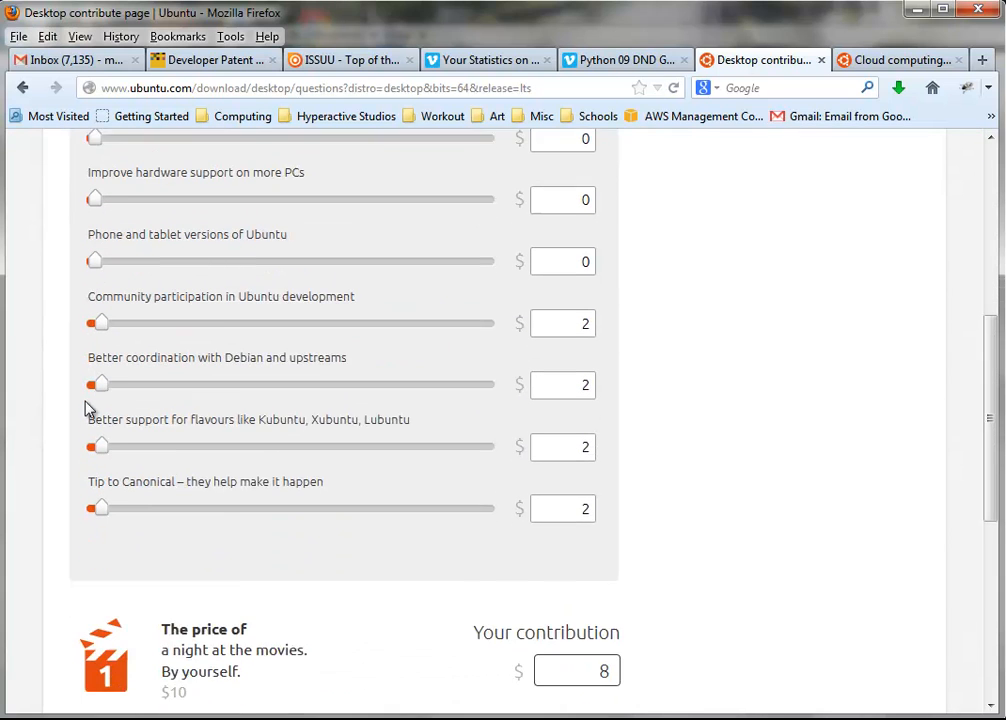
mouse_move(100, 291)
mouse_down()
mouse_move(76, 297)
mouse_move(93, 301)
mouse_up()
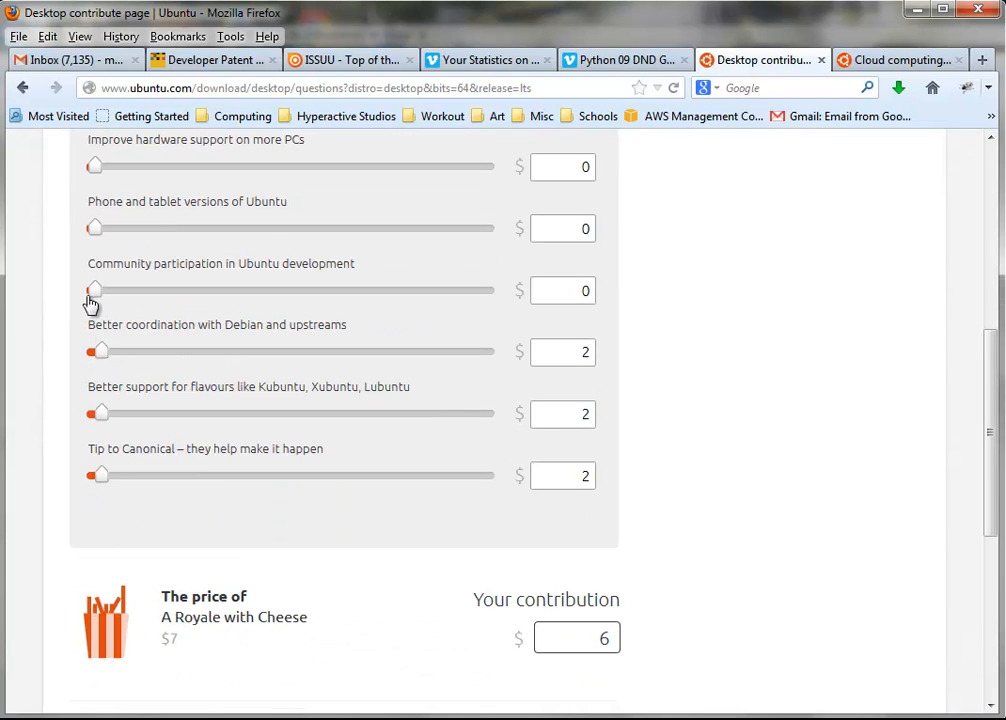
drag(101, 353, 88, 352)
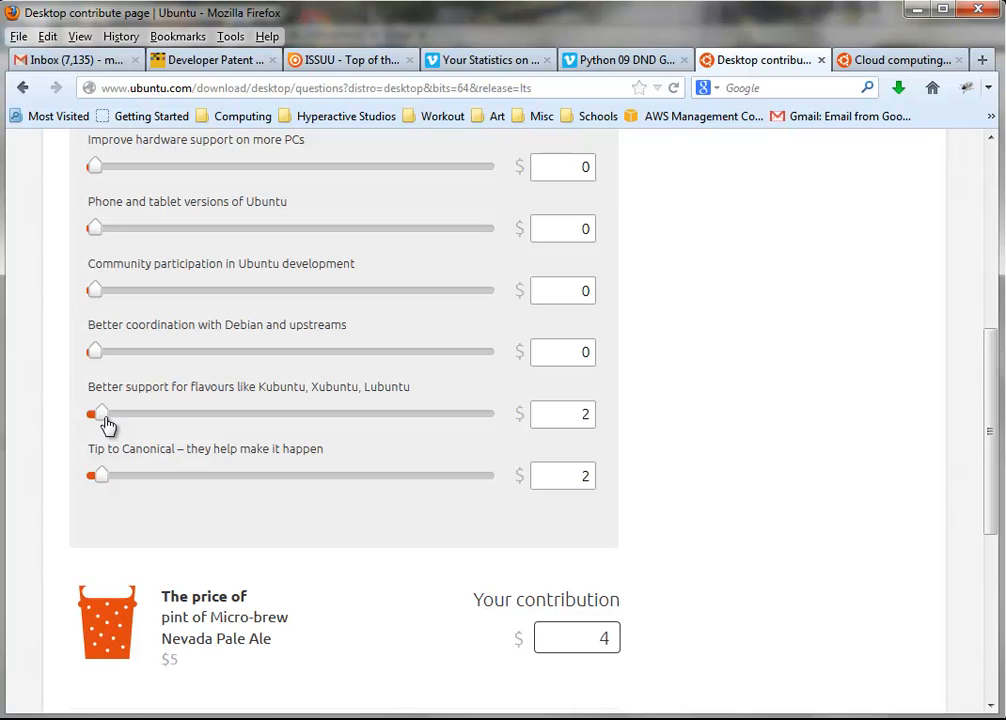
drag(104, 414, 85, 417)
drag(97, 475, 89, 475)
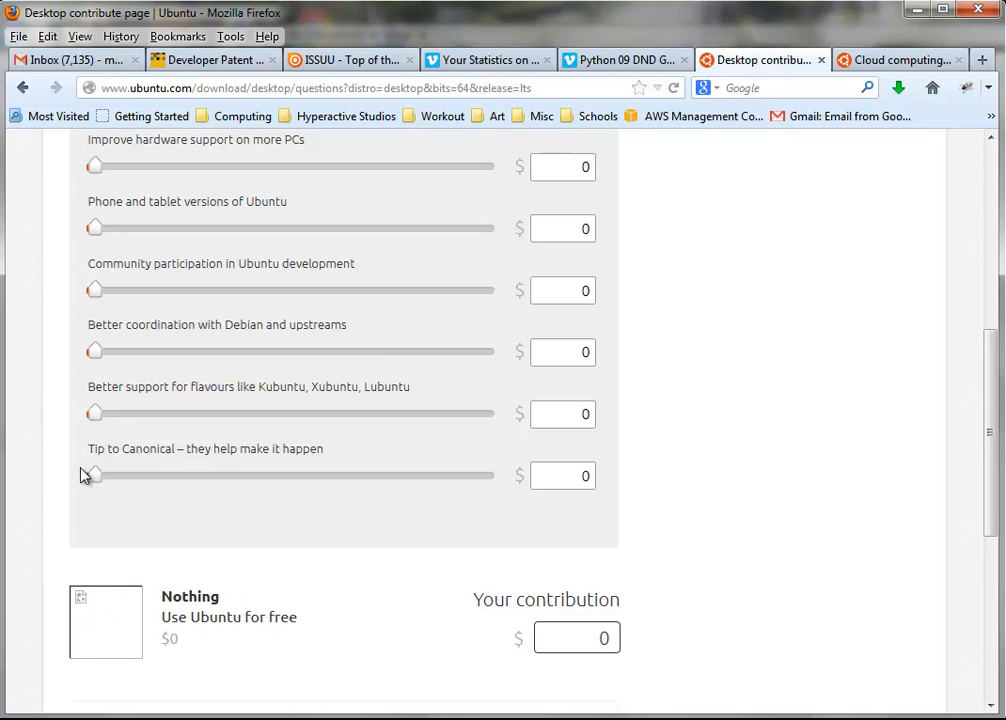
scroll(700, 366, down, 2)
scroll(705, 367, down, 3)
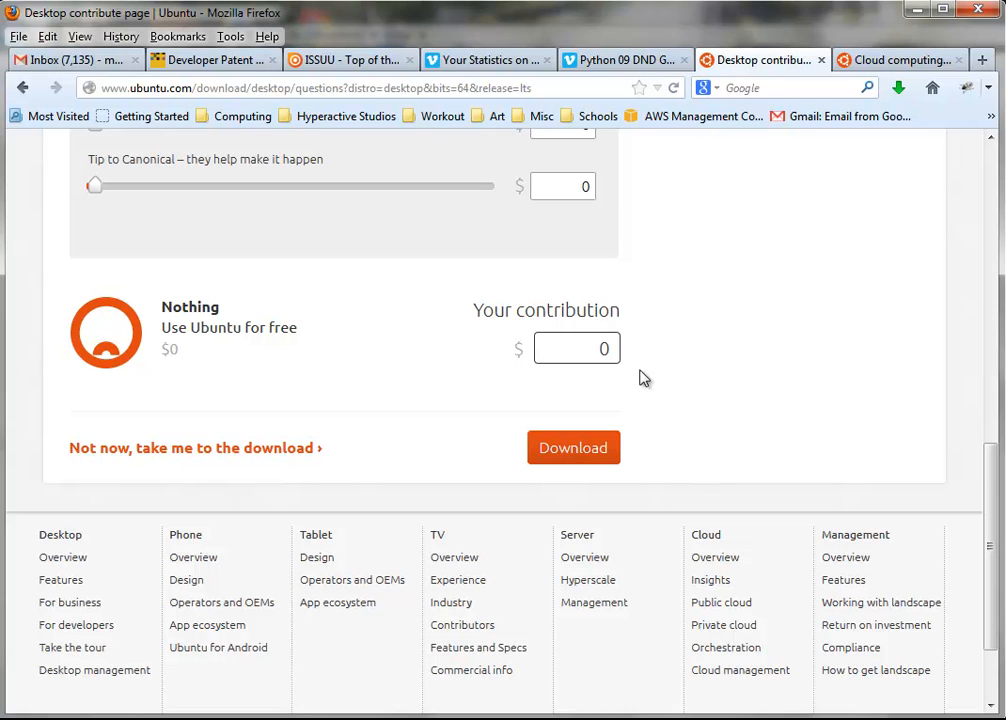
click(583, 451)
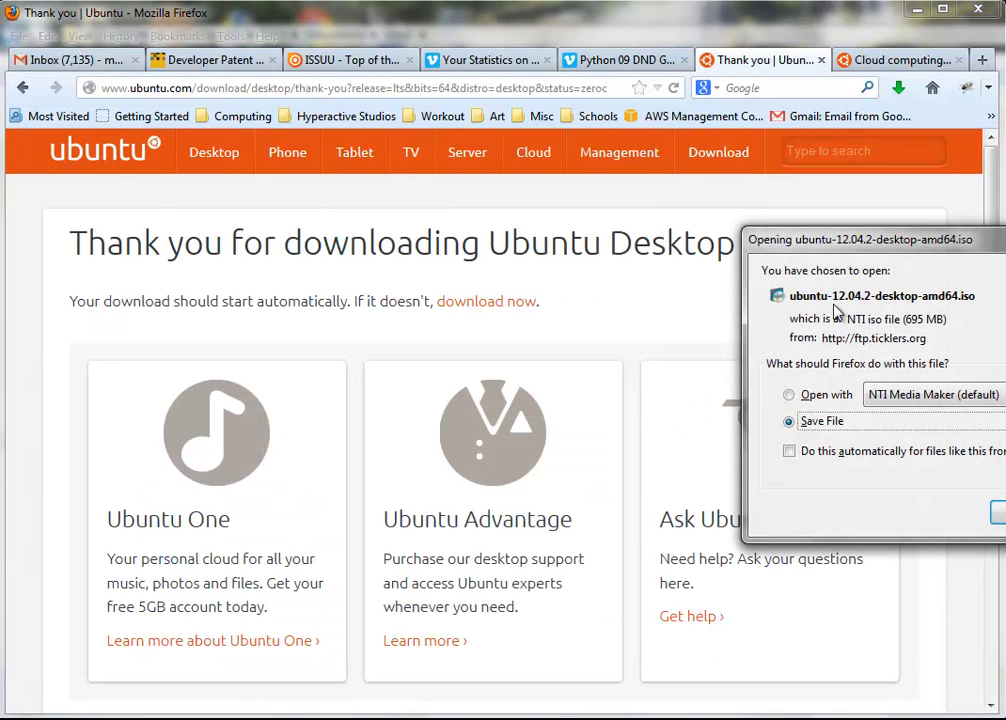
Step: Save ubuntu-12.04.2-desktop-amd64.iso into X:\Data\Networking\Linux on the GameDev drive
drag(897, 250, 458, 186)
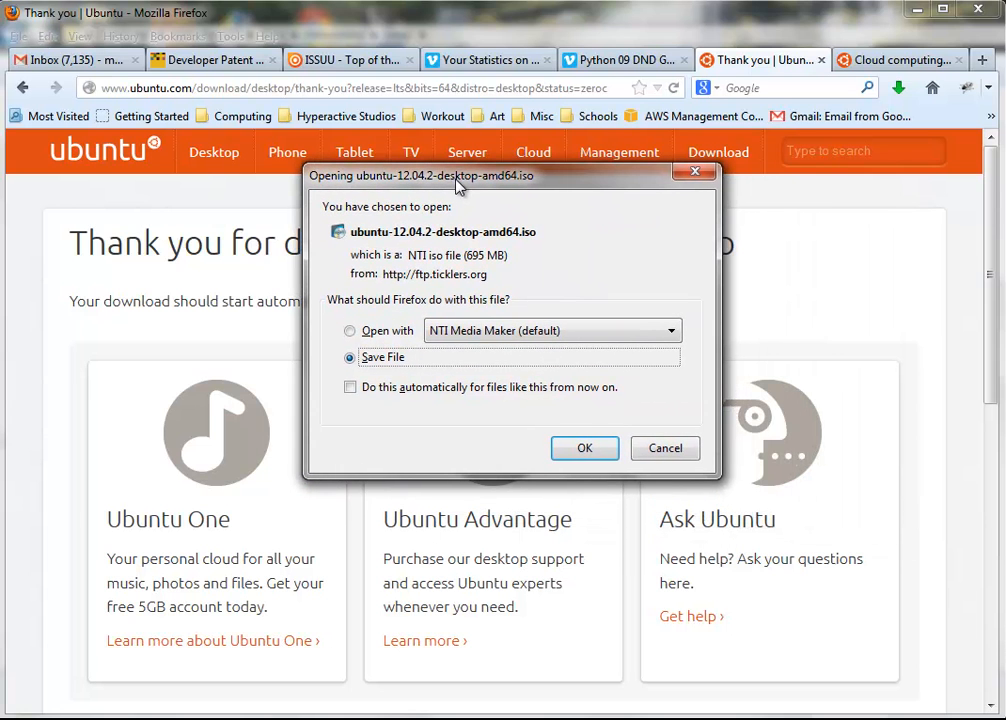
click(576, 448)
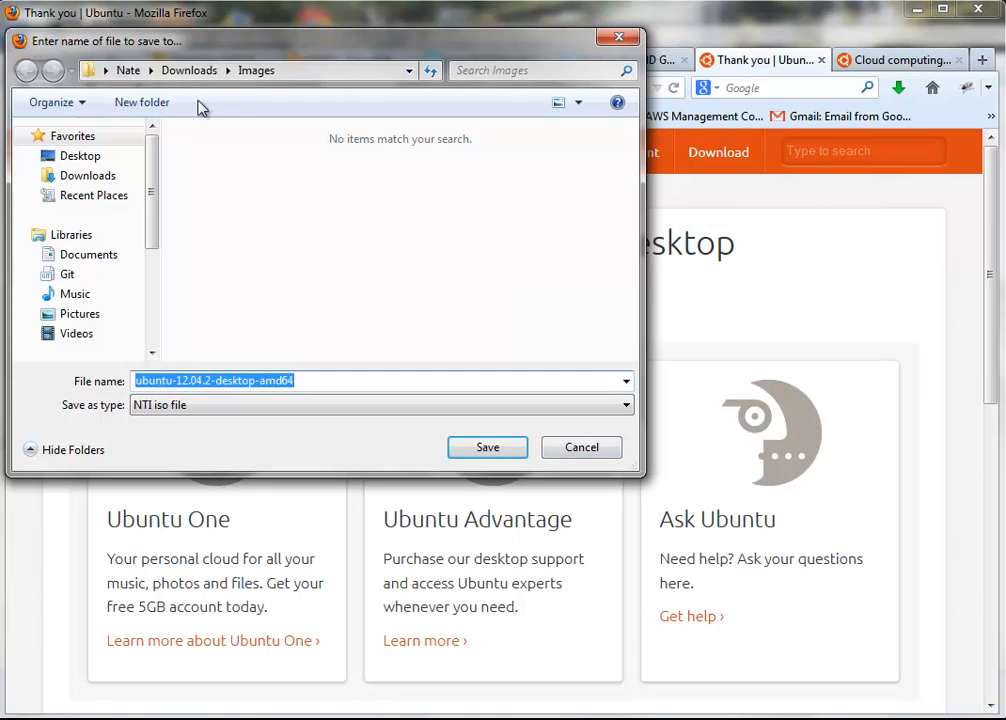
click(135, 70)
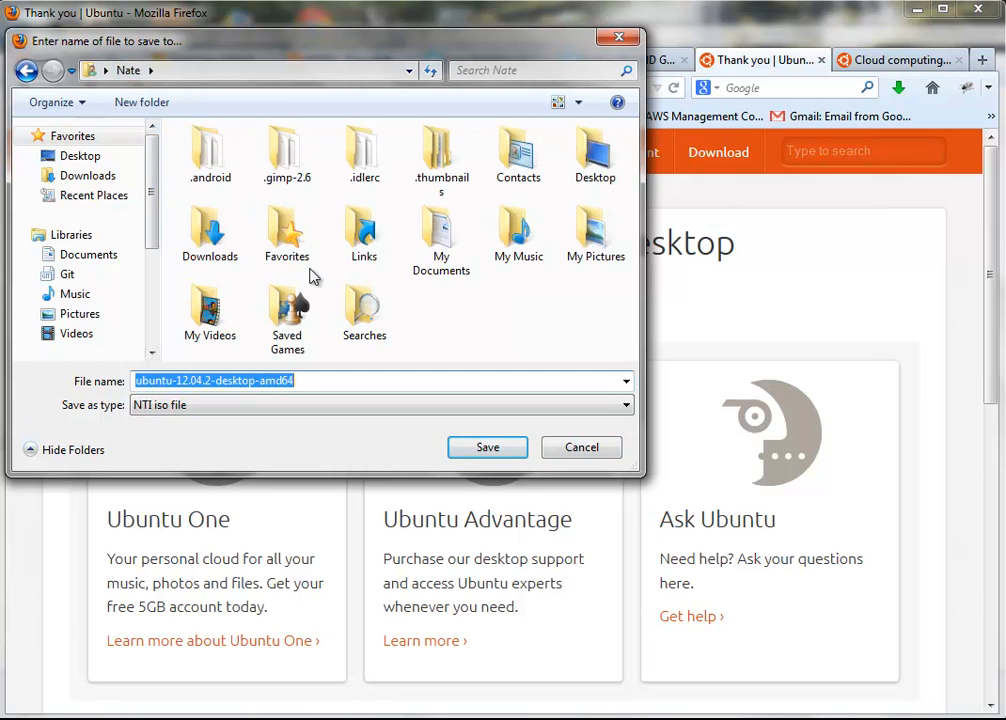
scroll(155, 220, down, 3)
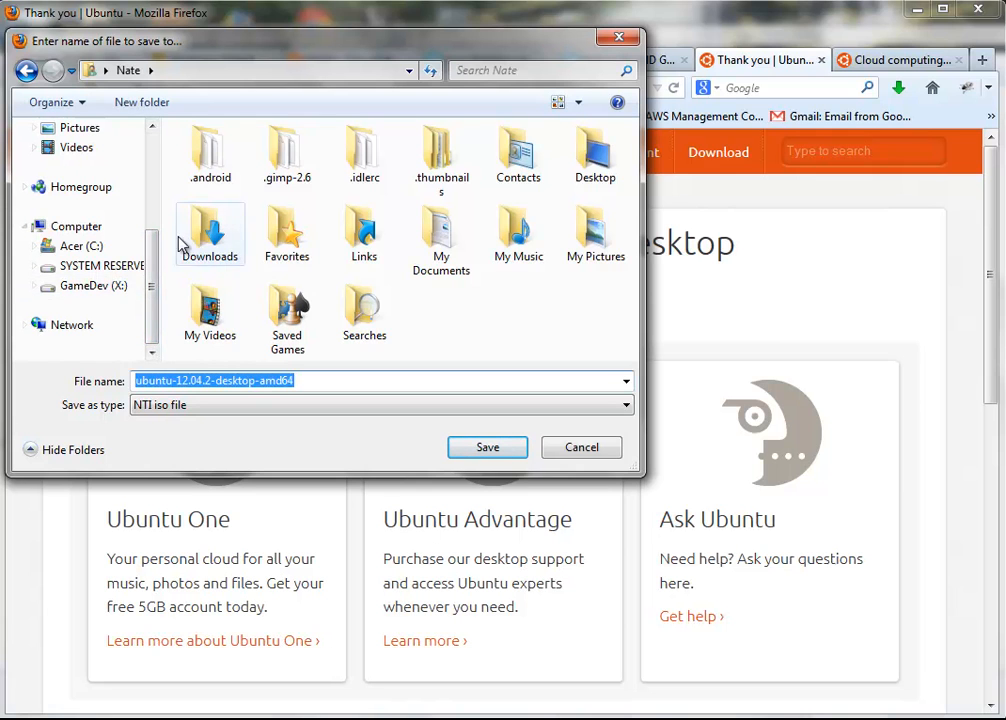
click(112, 287)
double_click(211, 98)
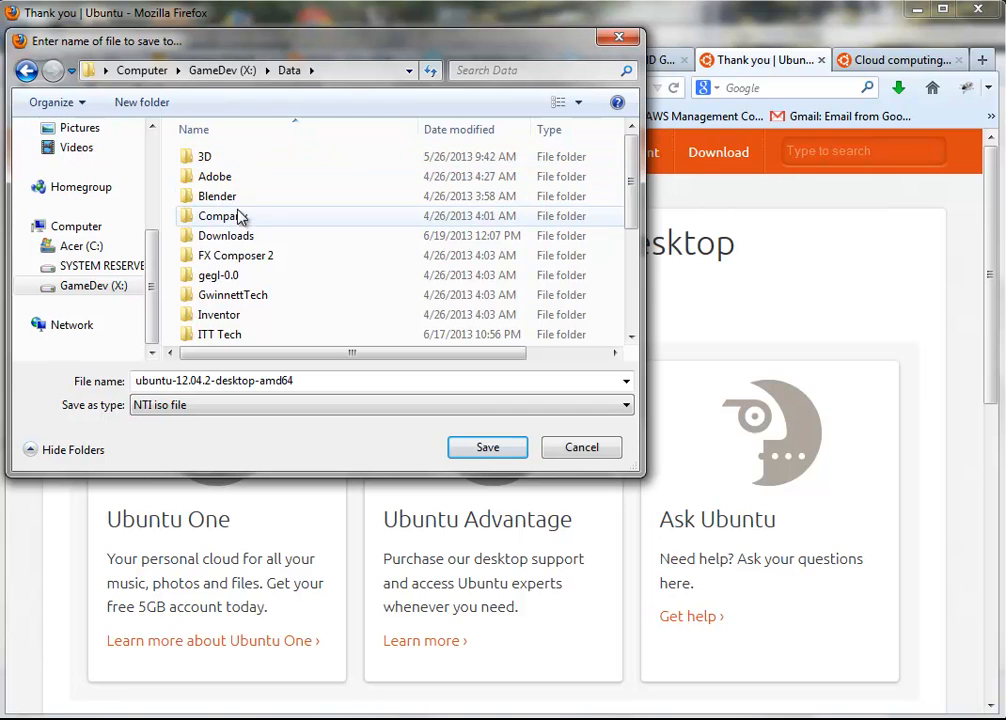
click(234, 296)
scroll(233, 300, down, 3)
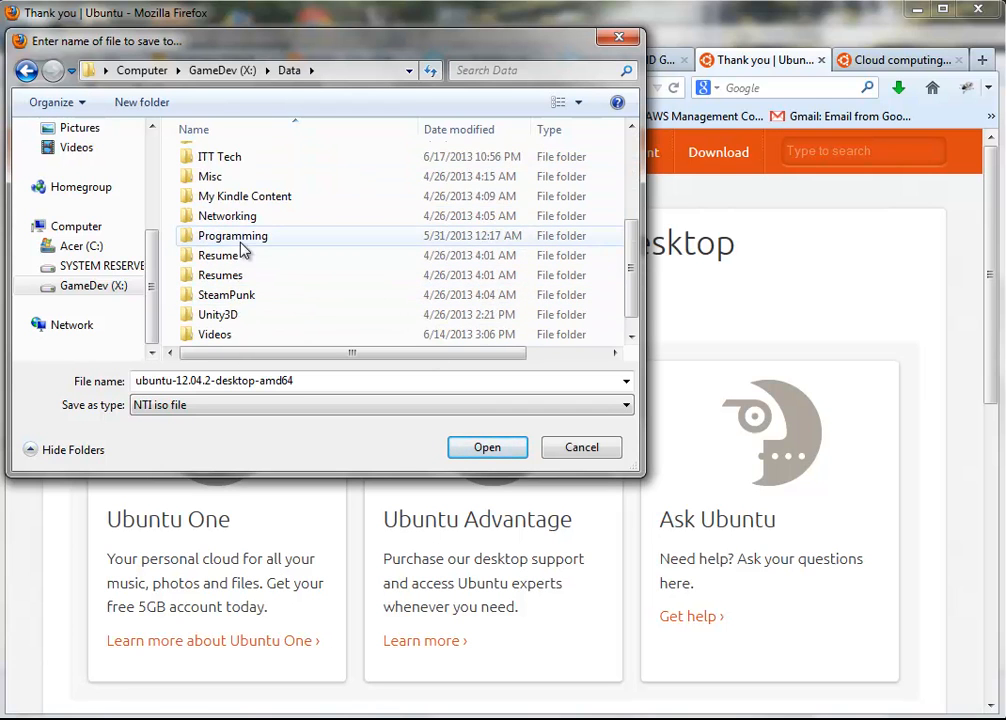
double_click(210, 216)
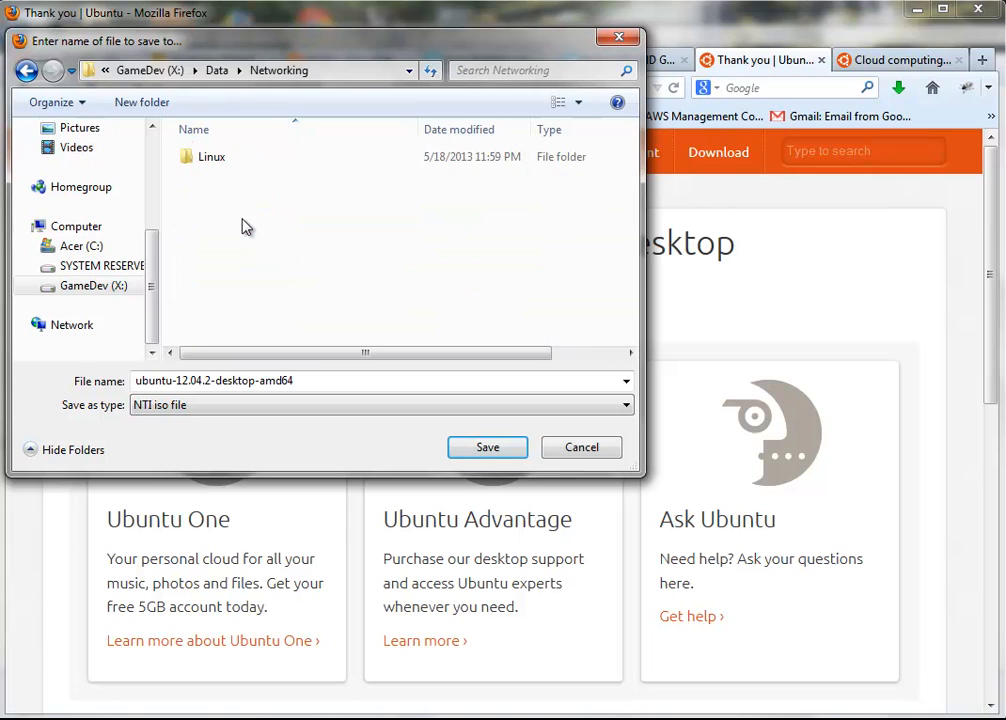
double_click(223, 166)
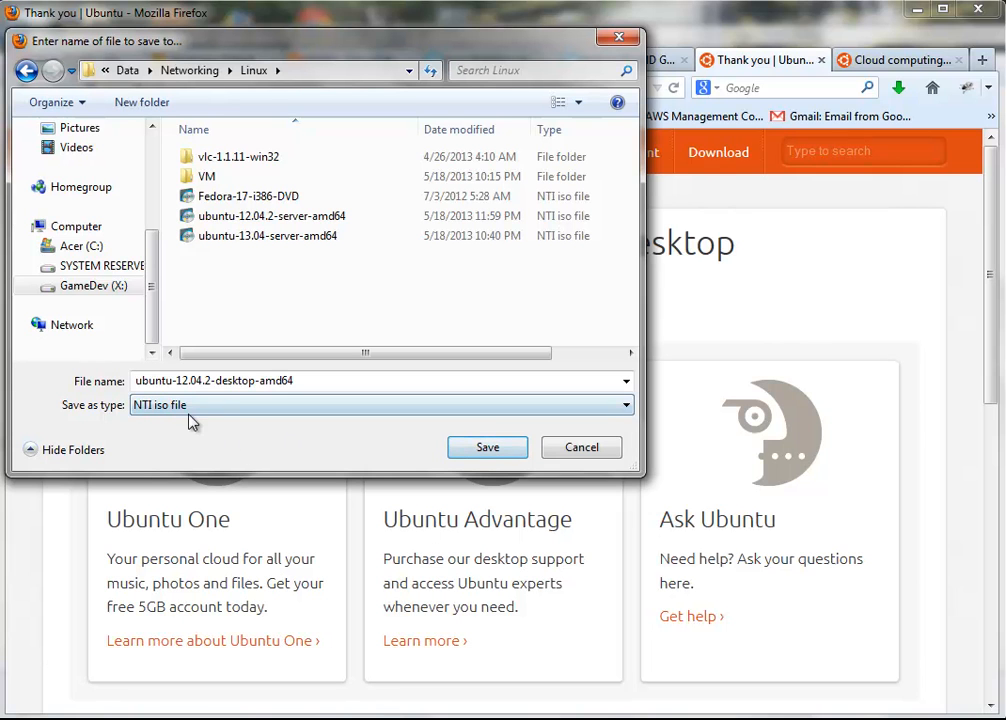
click(484, 449)
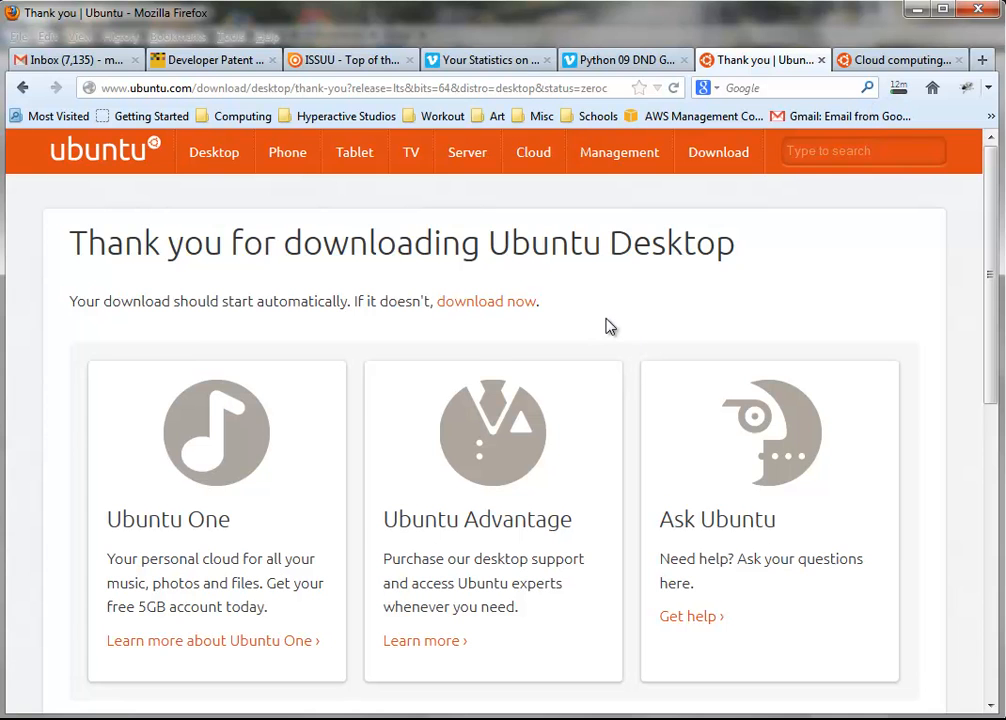
Step: Check the 695 MB Ubuntu ISO's download progress, then start a new blank tab
scroll(530, 440, down, 5)
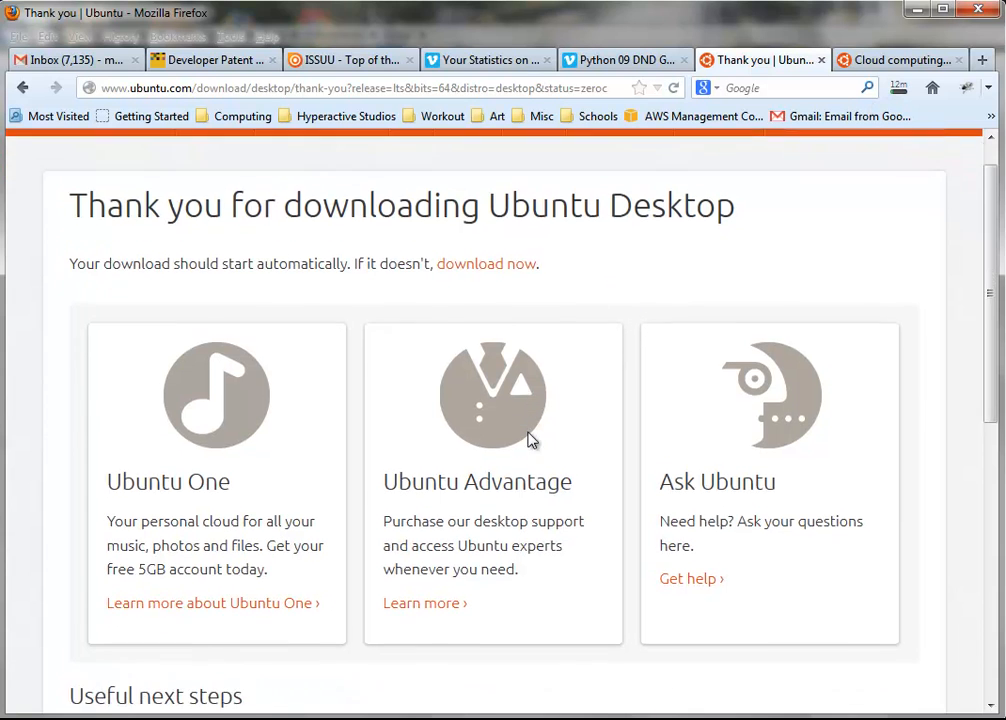
scroll(530, 440, up, 4)
scroll(530, 440, up, 2)
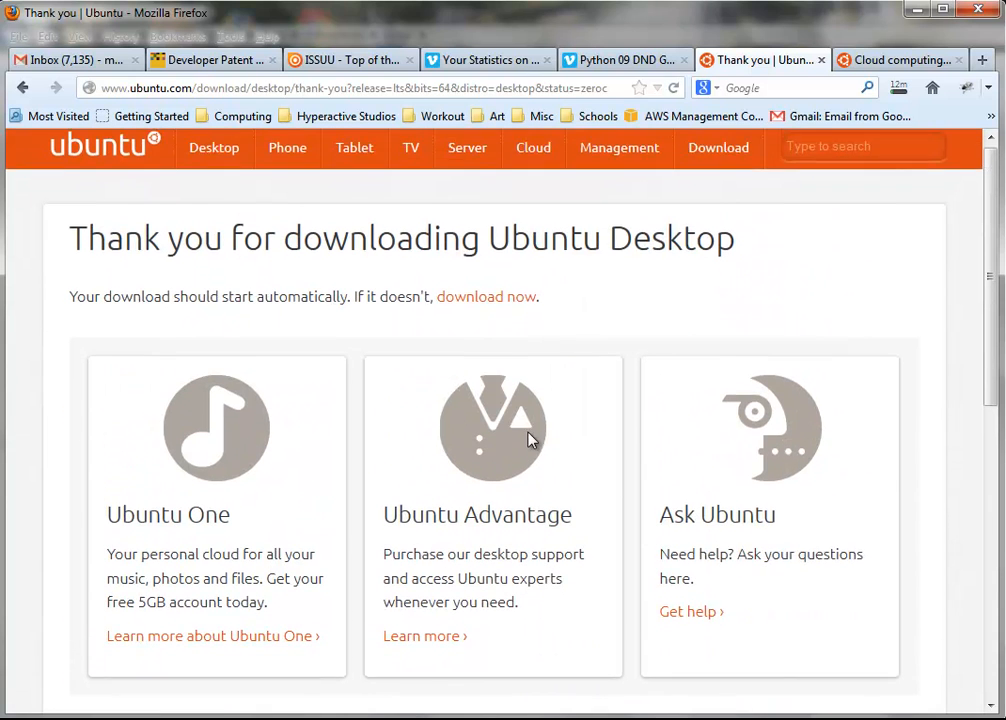
click(906, 90)
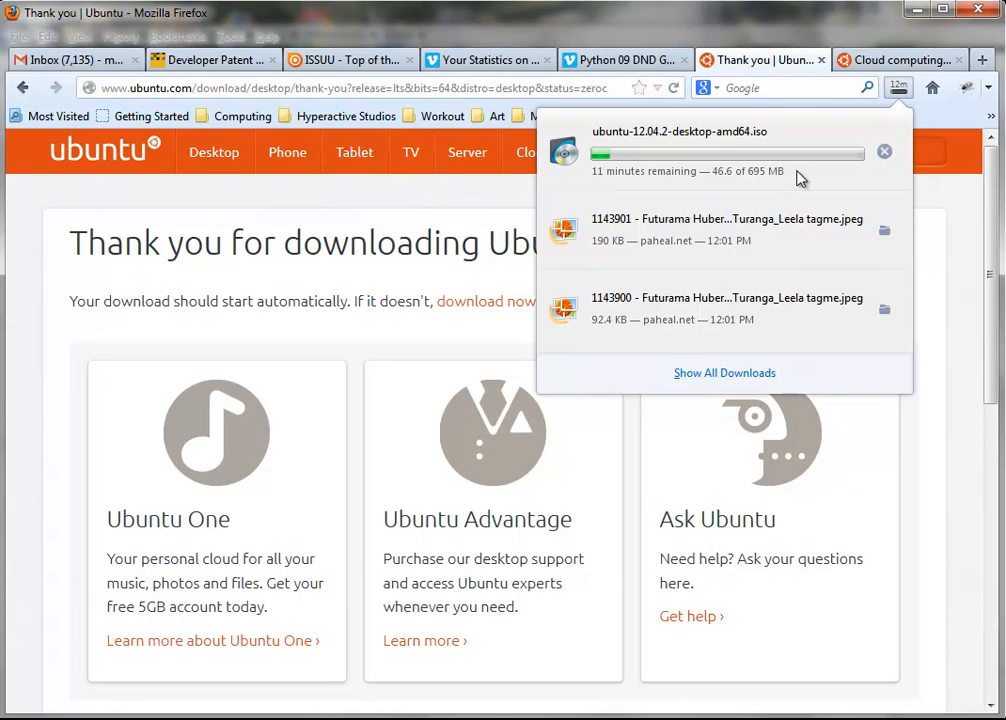
click(950, 256)
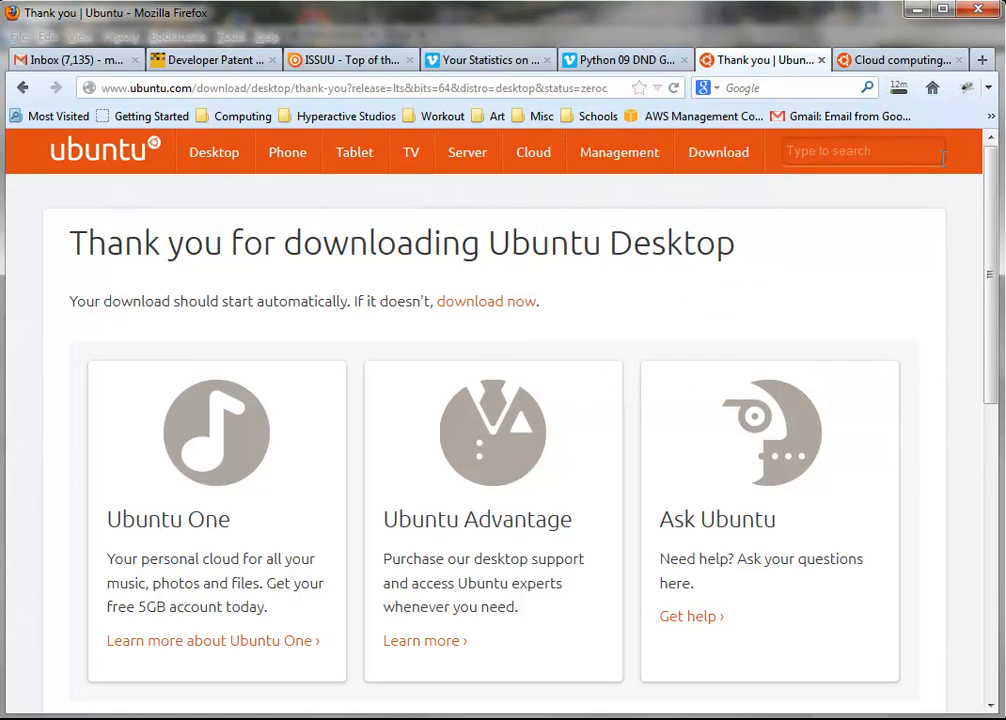
click(980, 61)
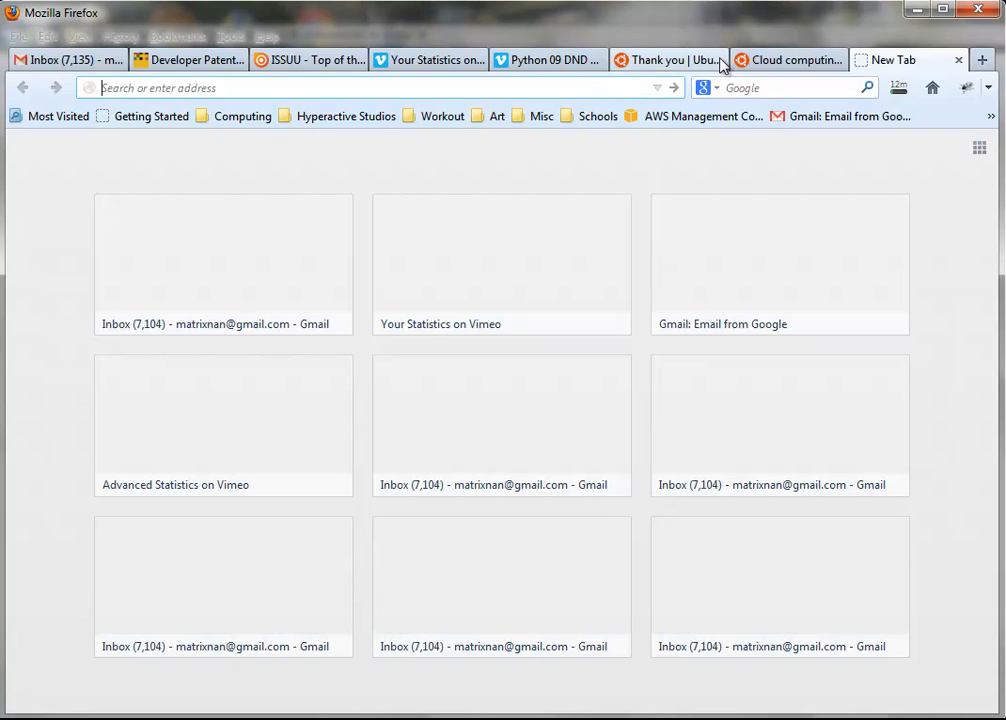
Step: Search for 'img burn' and open the Official ImgBurn Website home page
click(735, 86)
text(img burn)
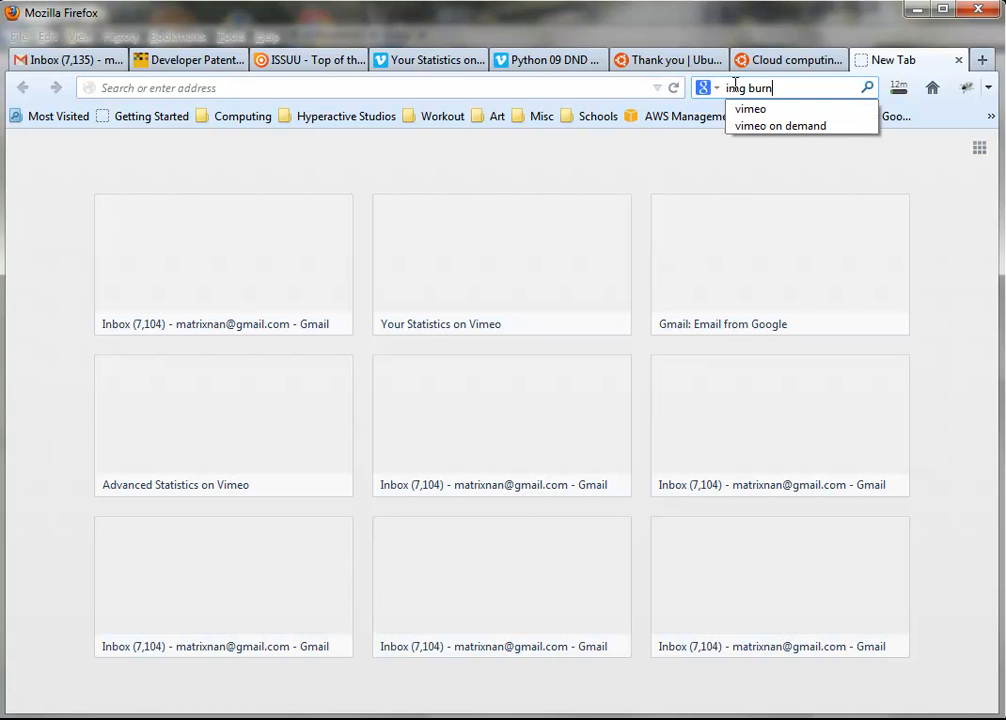
key(Return)
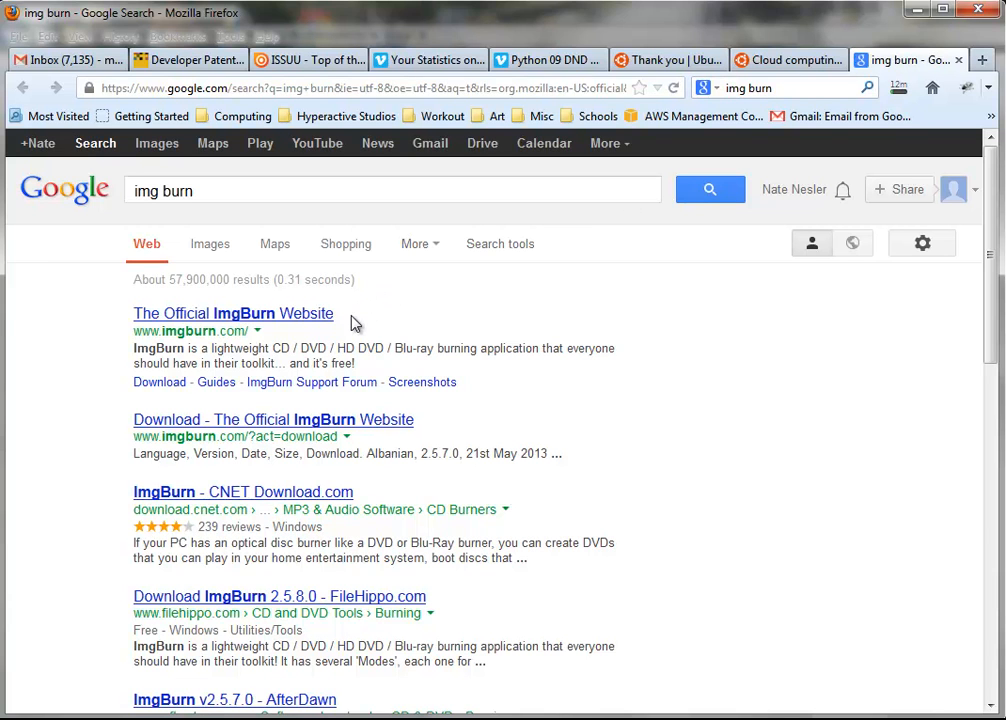
click(322, 316)
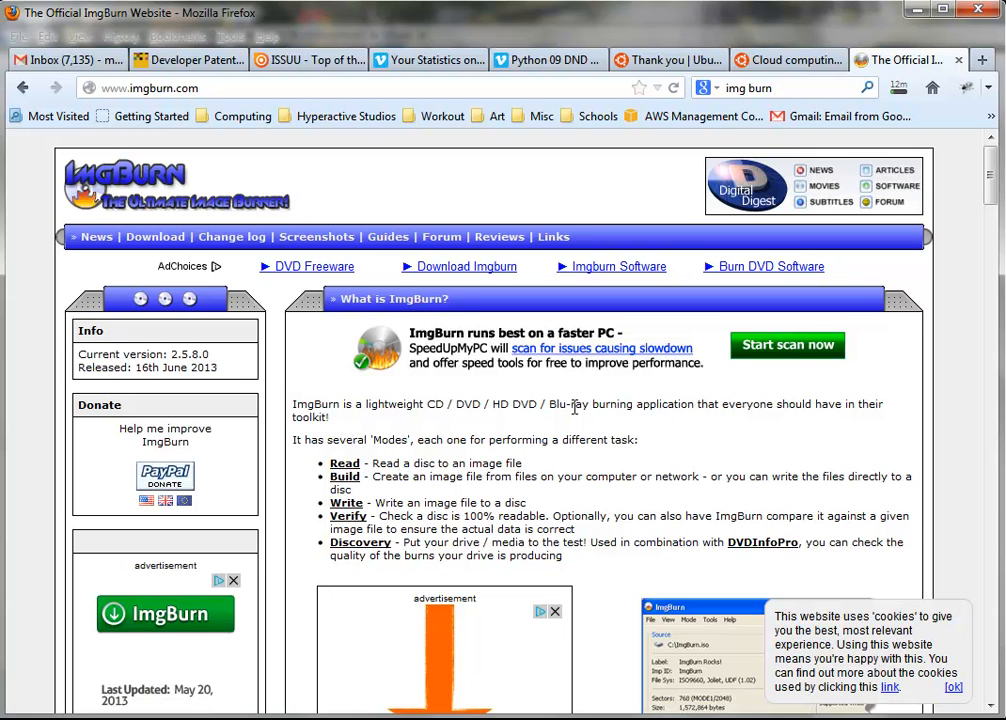
scroll(630, 463, down, 3)
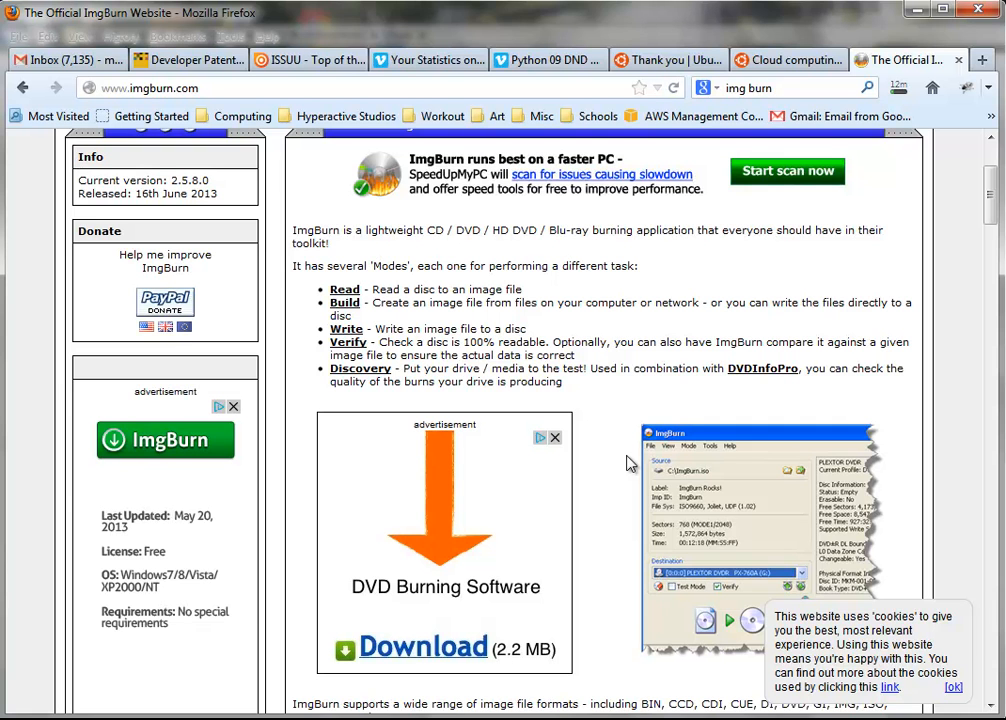
scroll(630, 463, up, 2)
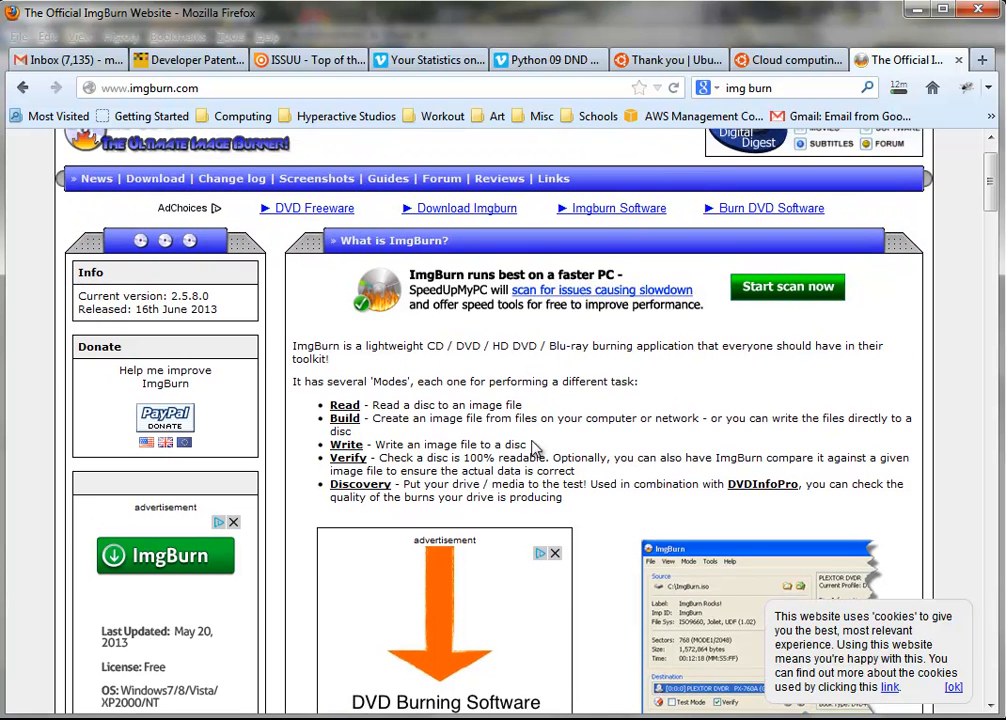
scroll(405, 426, up, 1)
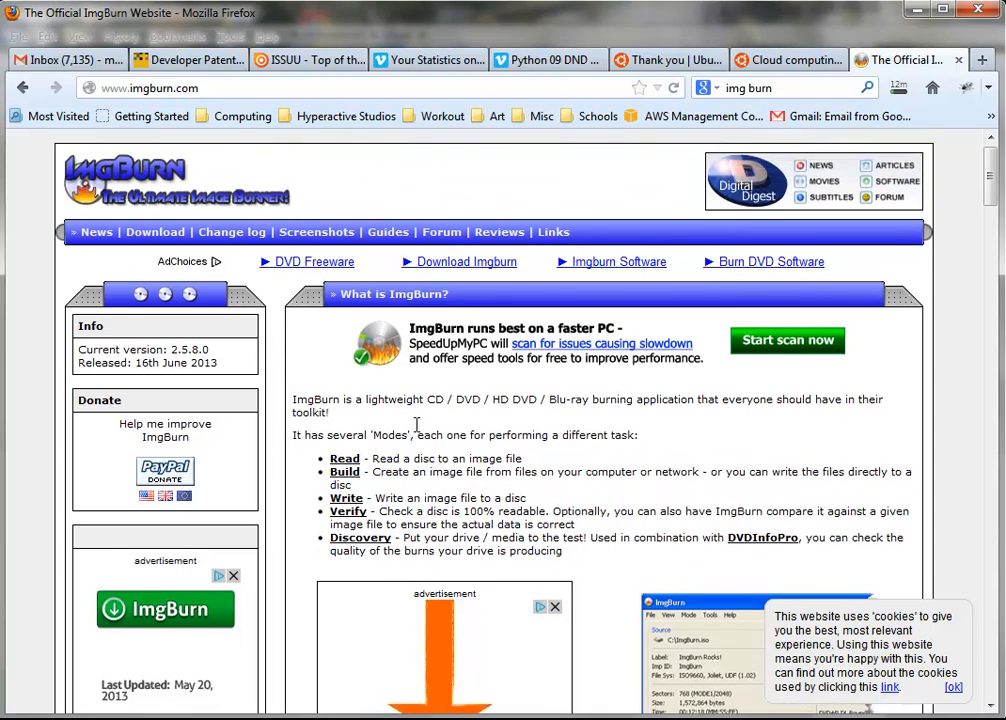
Step: On ImgBurn's download page, request the v2.5.8.0 setup from 'Mirror 7 - Provided by ImgBurn'
click(147, 241)
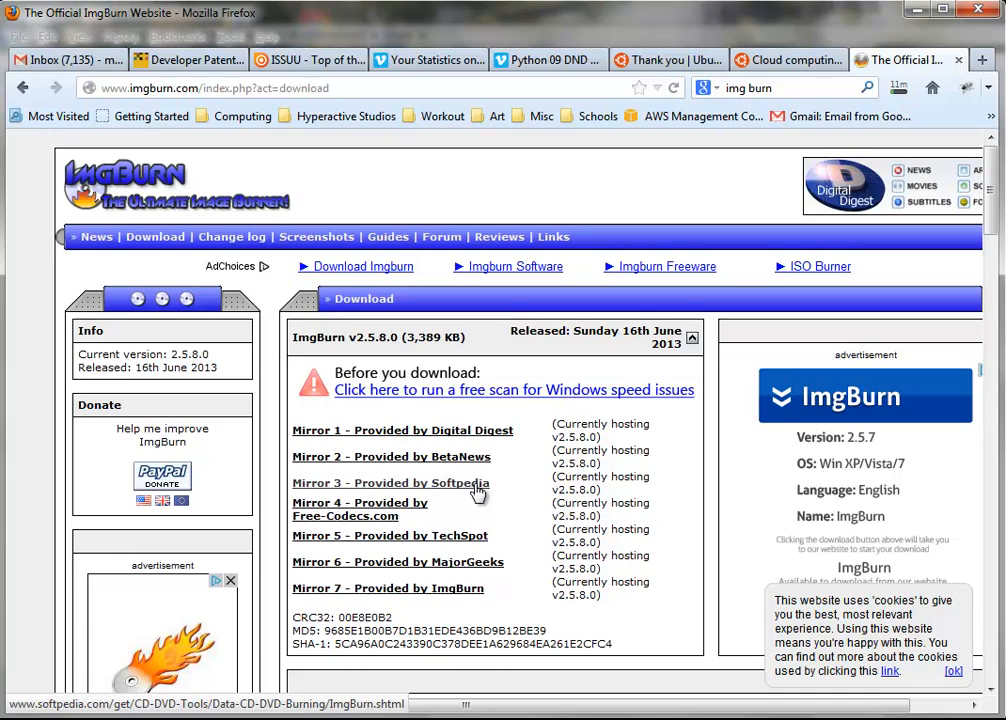
scroll(478, 490, down, 1)
scroll(592, 399, down, 4)
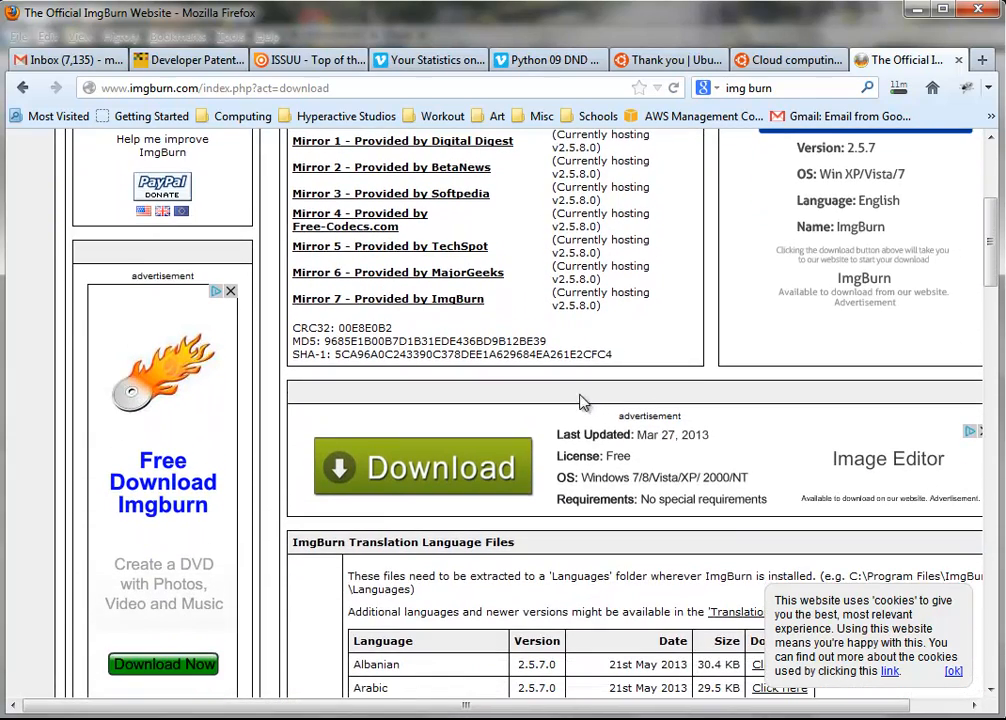
scroll(580, 400, down, 5)
scroll(578, 400, down, 16)
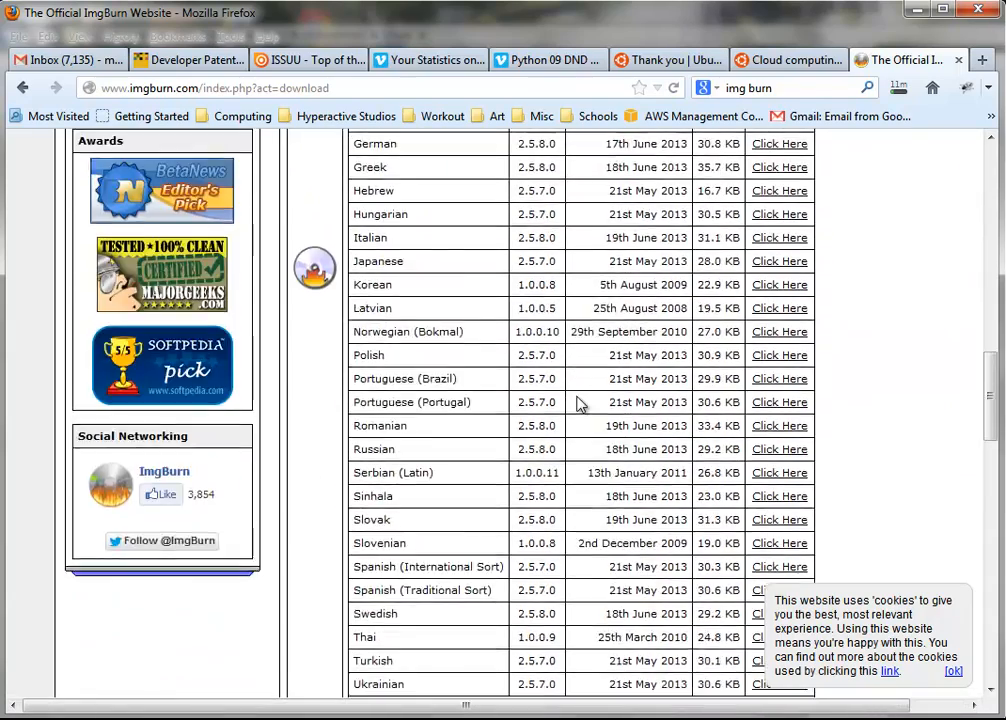
scroll(578, 402, down, 3)
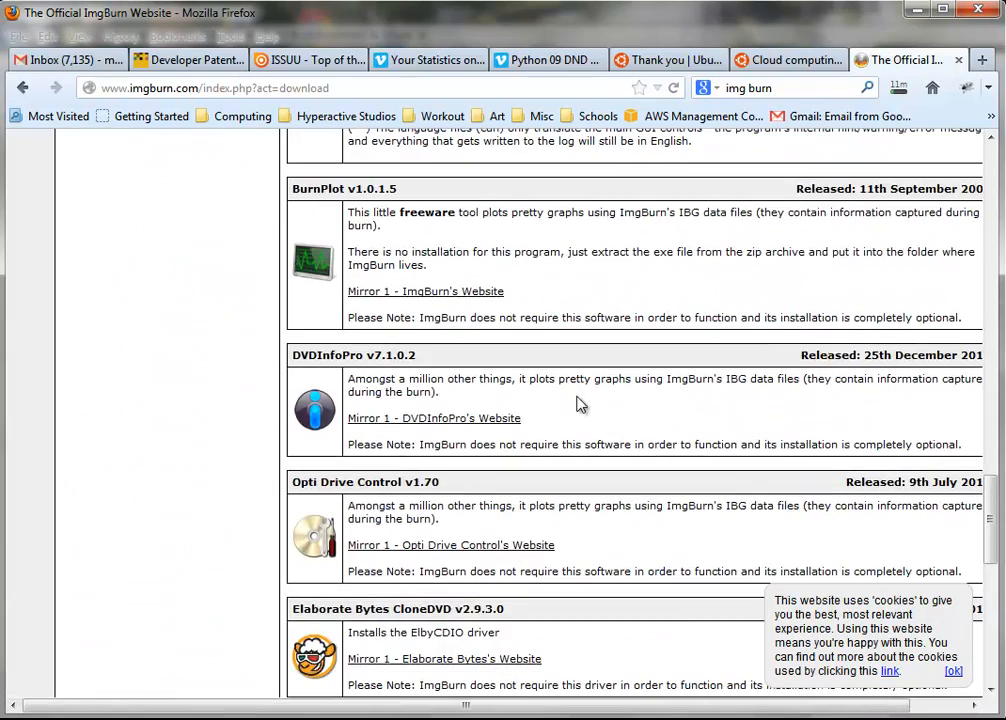
scroll(577, 402, up, 19)
scroll(578, 402, up, 5)
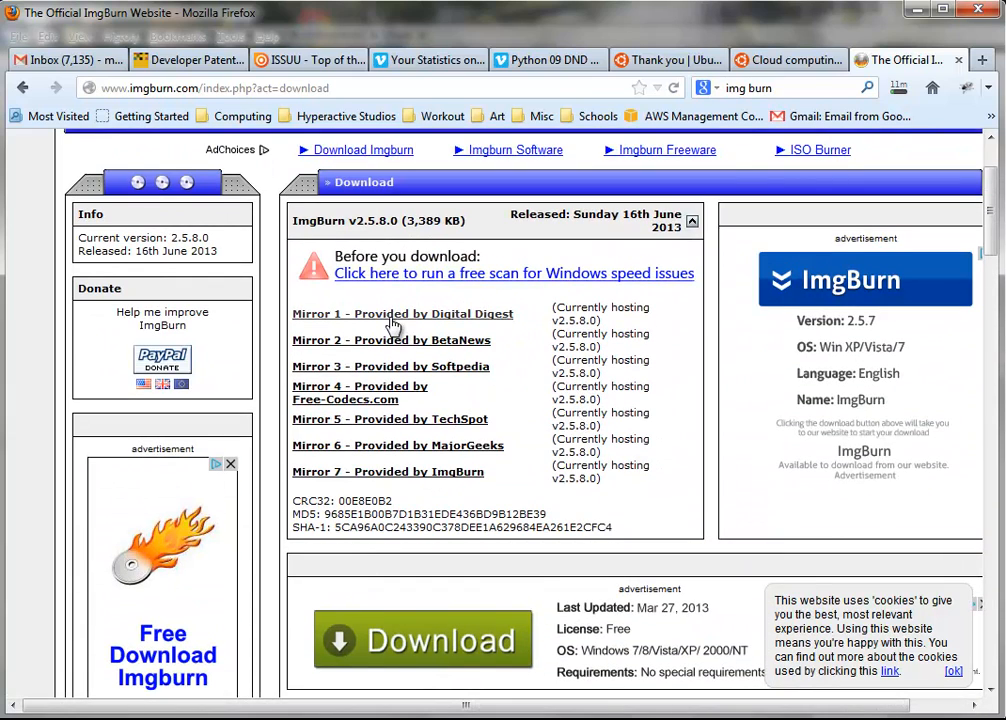
click(445, 478)
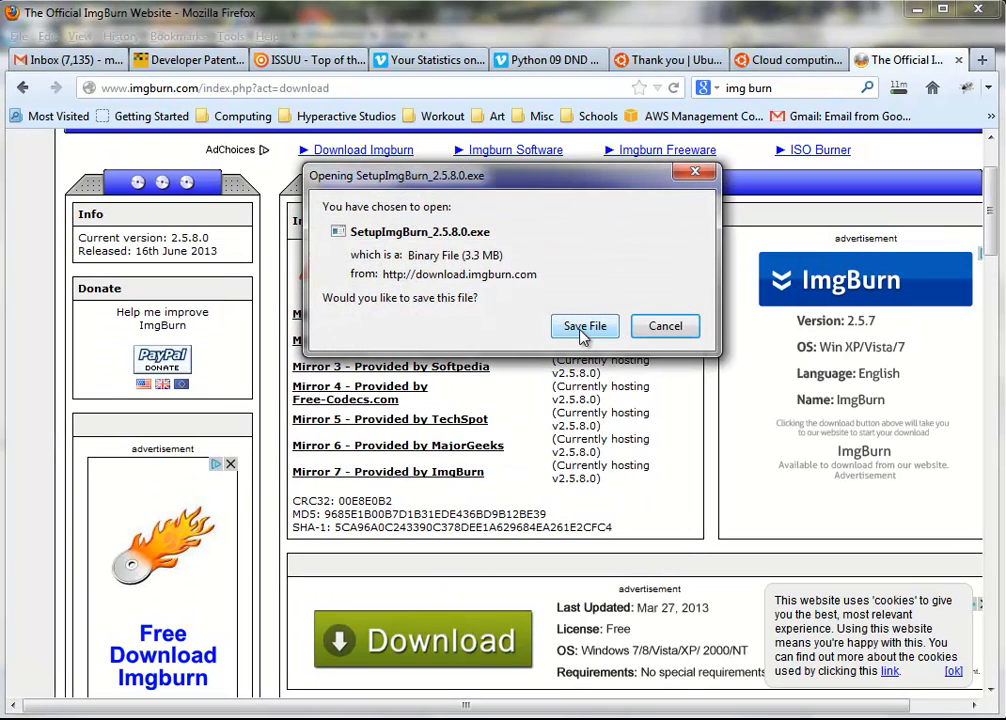
Step: Save SetupImgBurn_2.5.8.0 into the Networking folder on the GameDev drive
click(583, 327)
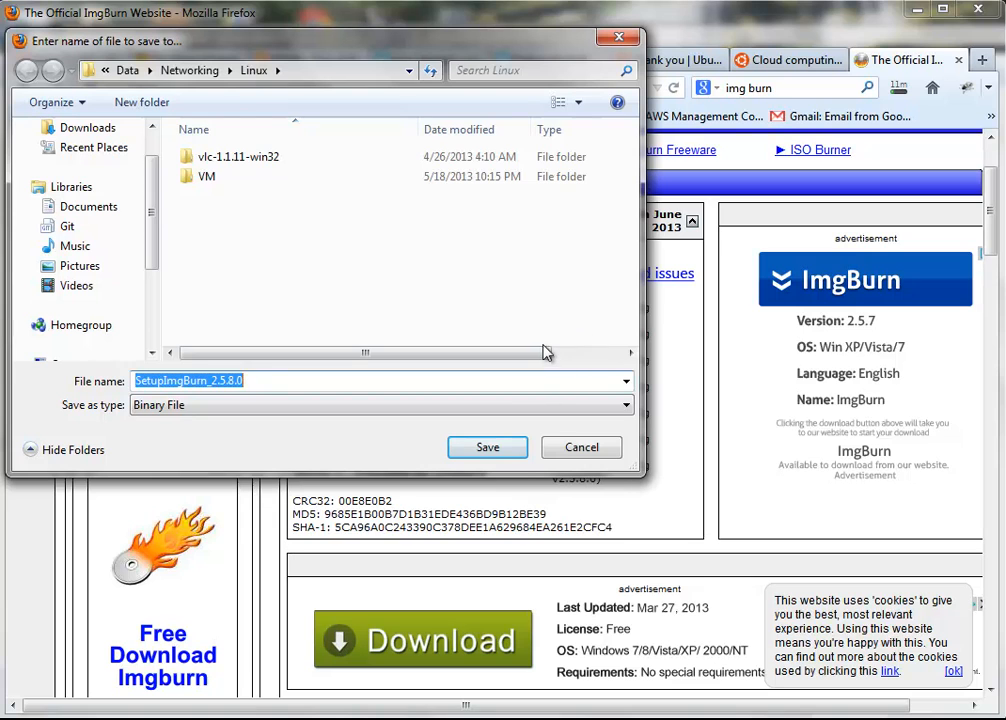
click(197, 80)
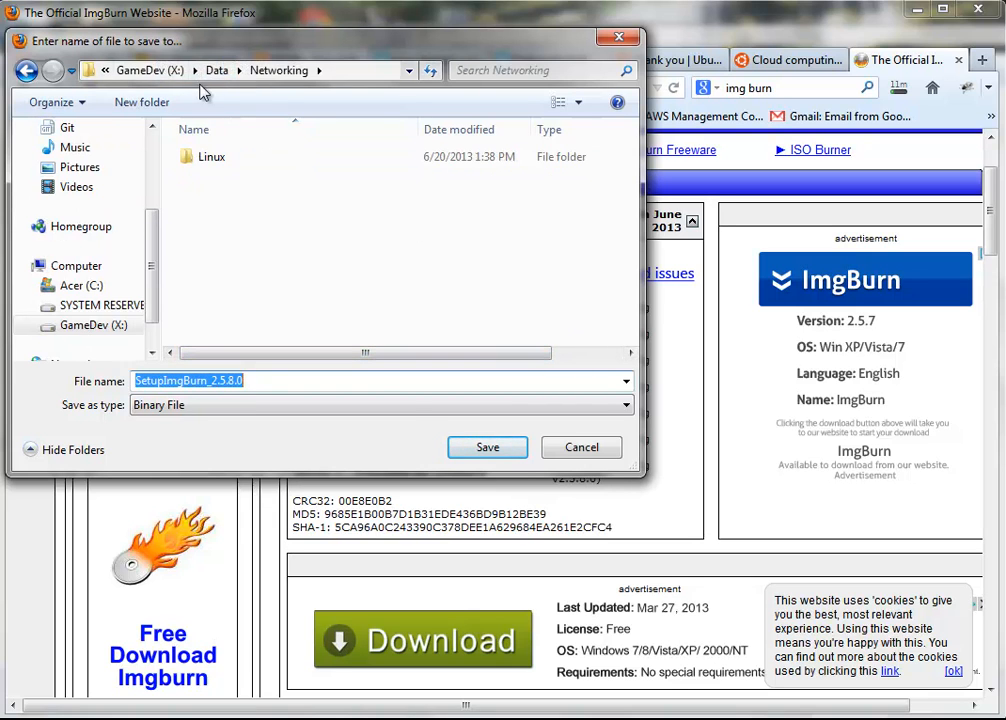
click(478, 451)
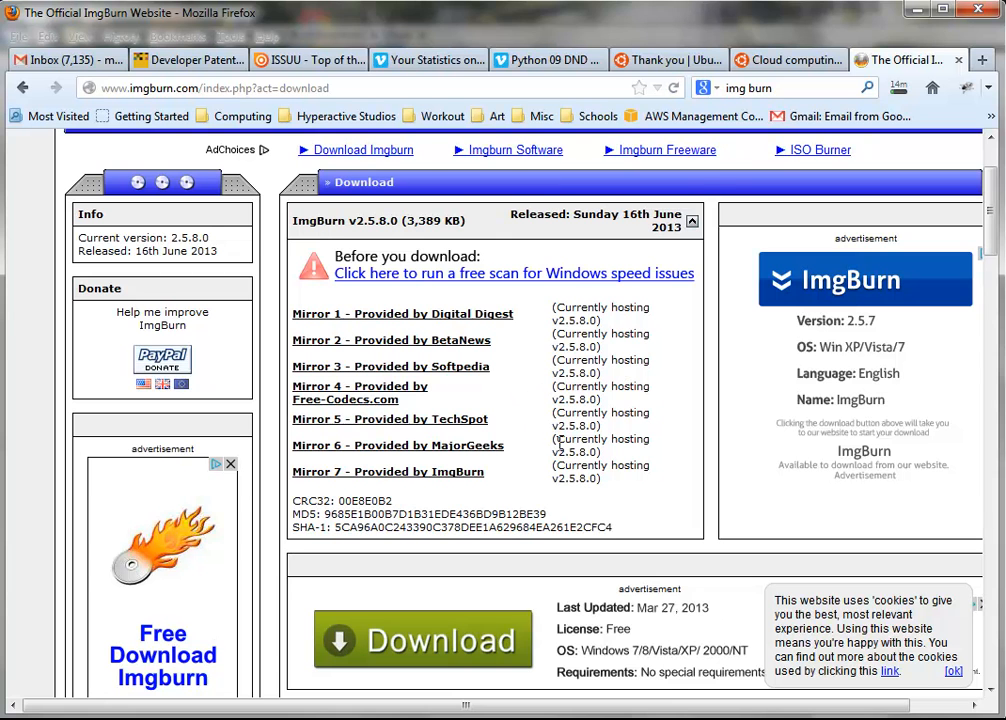
scroll(558, 441, up, 2)
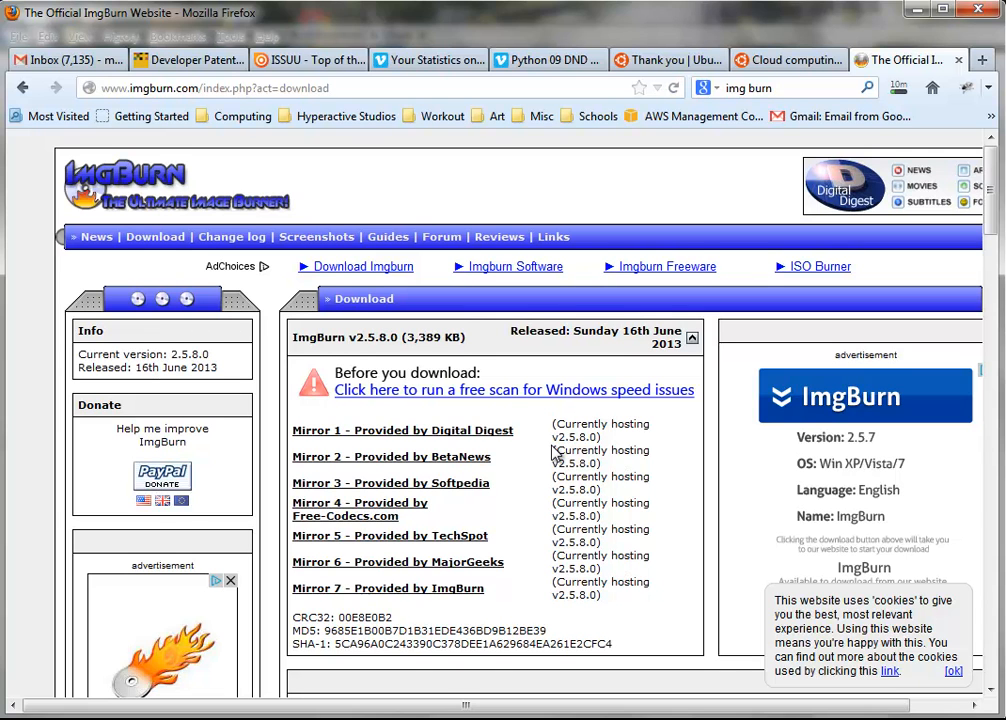
scroll(556, 452, down, 2)
scroll(556, 452, up, 3)
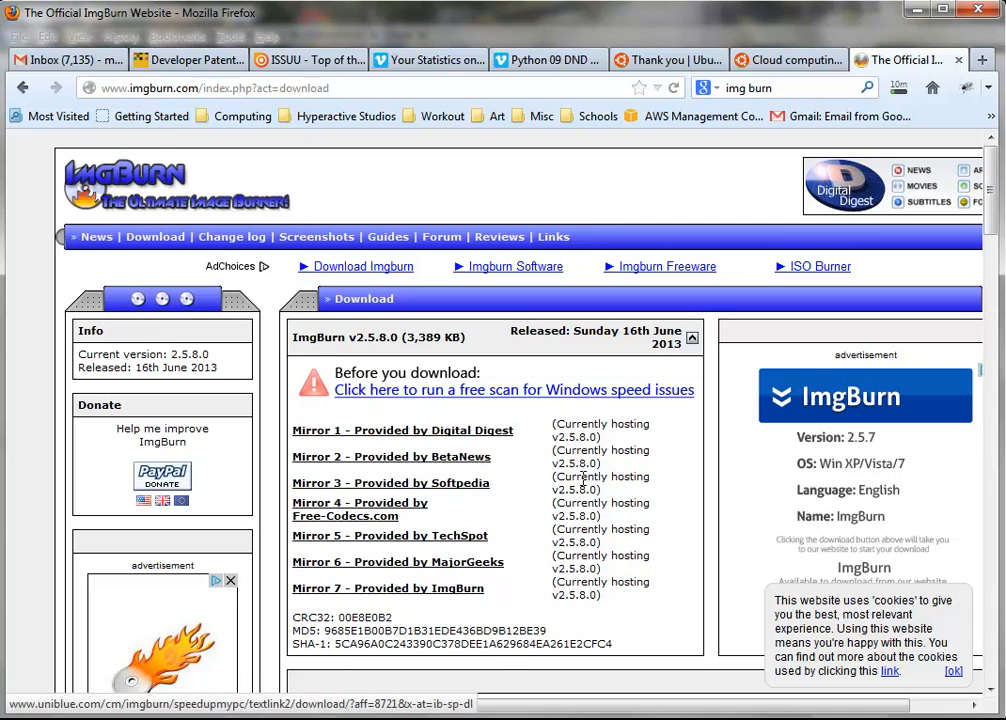
Step: Run SetupImgBurn_2.5.8.0.exe from Firefox's downloads list
click(900, 90)
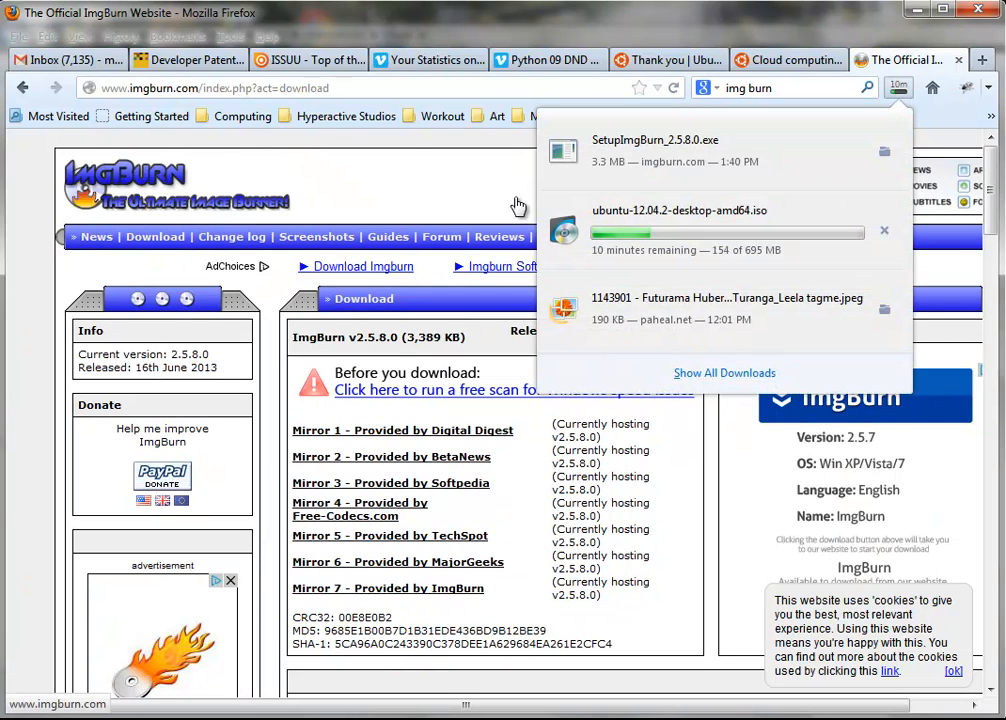
click(608, 168)
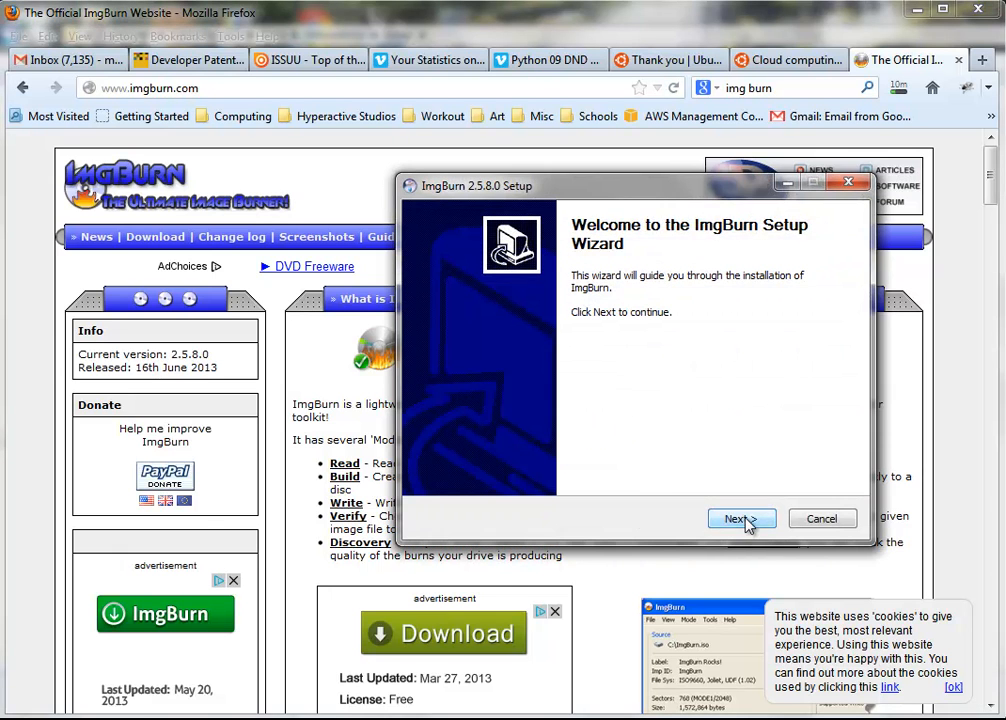
Step: Accept the ImgBurn licence and keep the default components and install folder
click(746, 521)
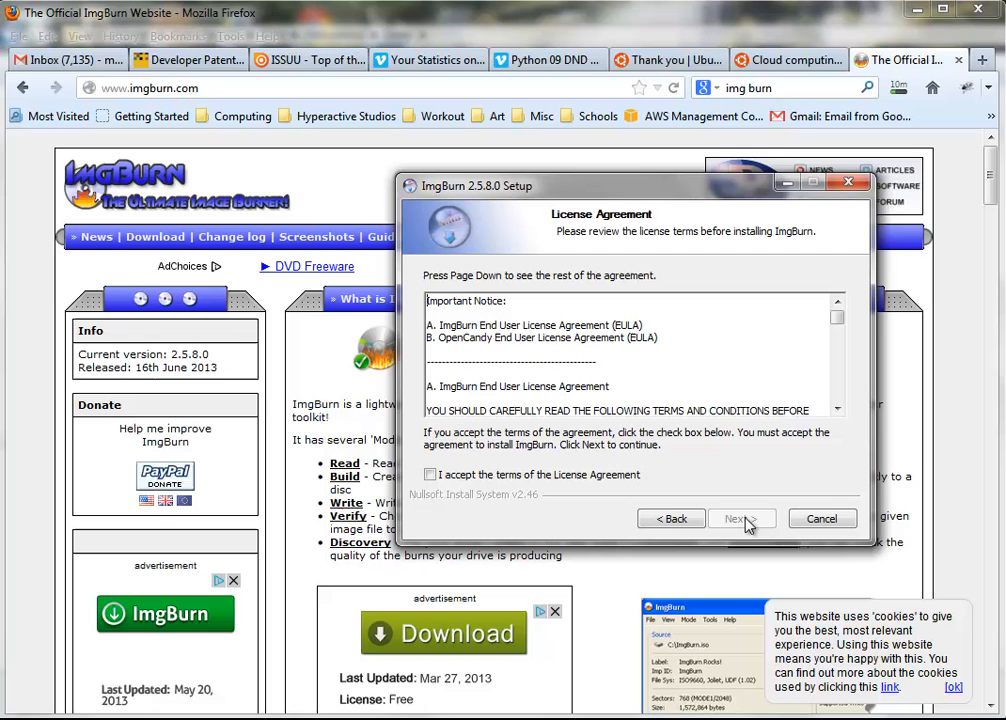
click(612, 480)
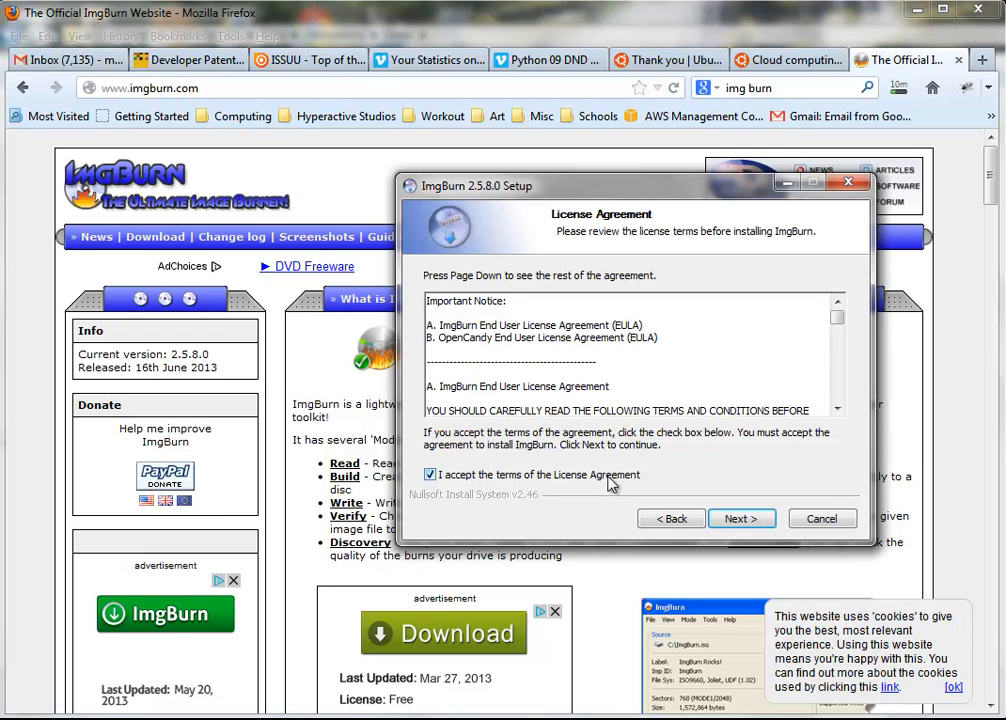
click(760, 524)
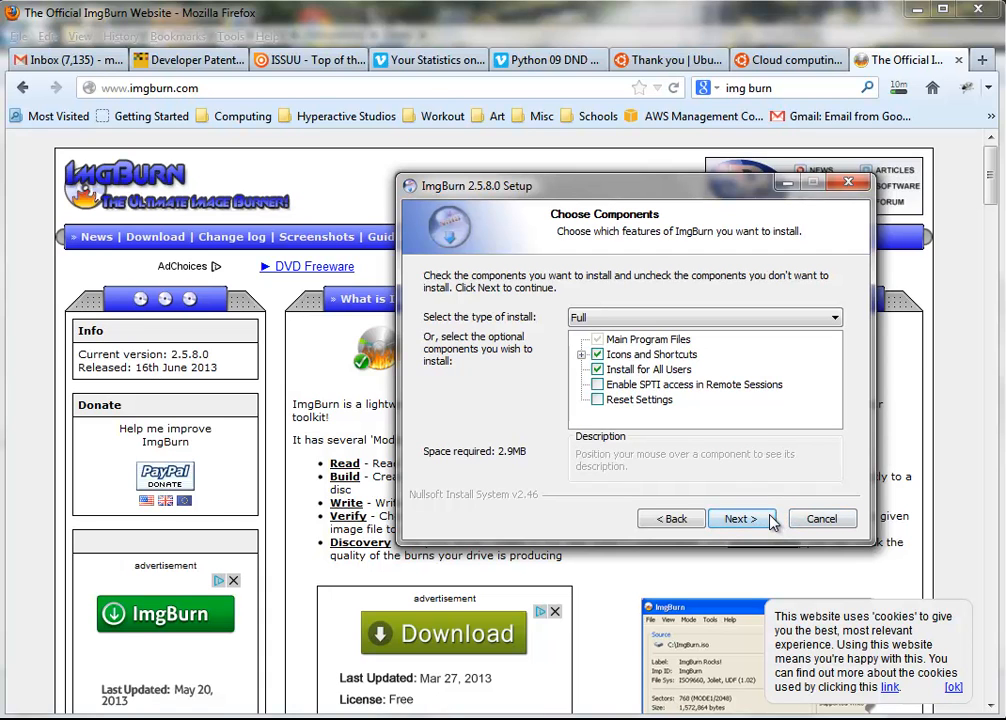
click(740, 519)
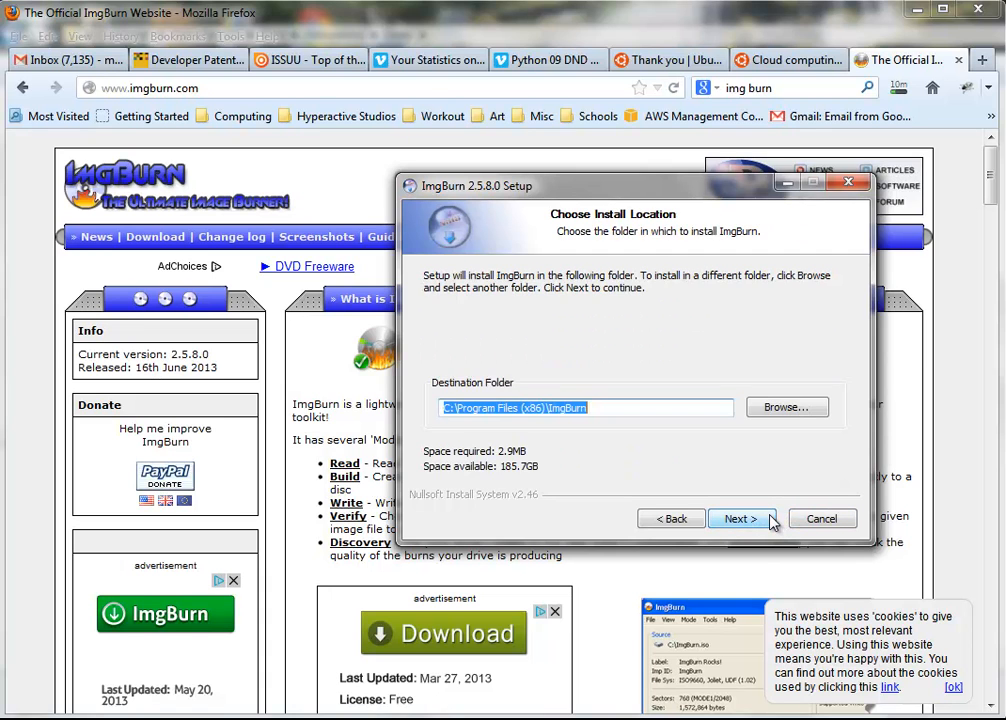
click(740, 519)
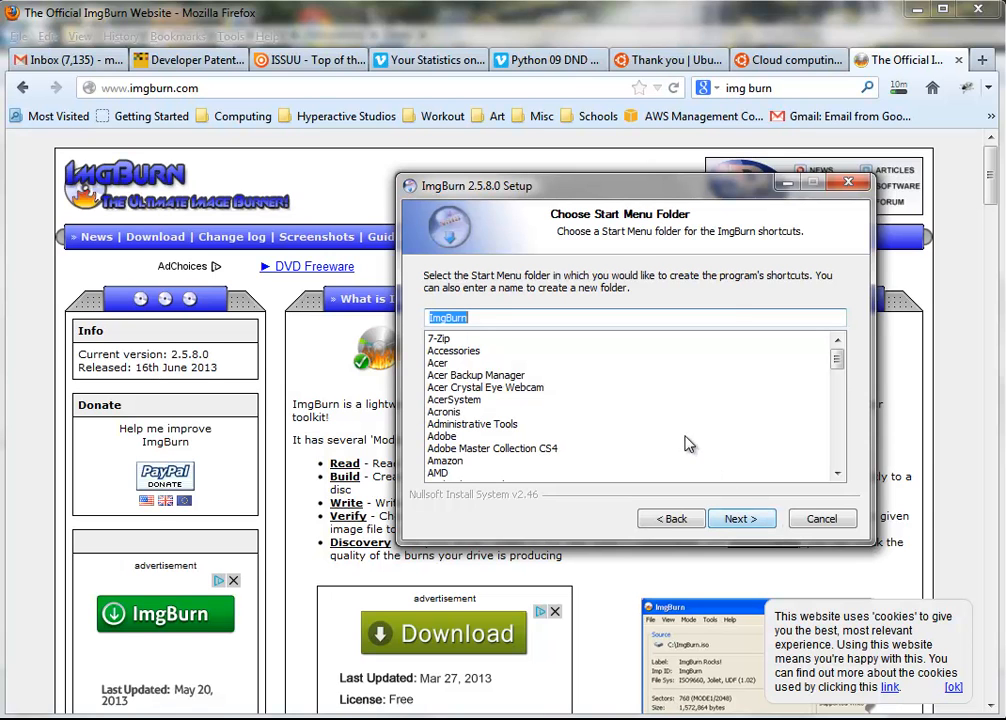
Step: Put the ImgBurn Start Menu shortcuts under Accessories\ImgBurn
click(523, 324)
drag(468, 319, 428, 320)
click(456, 350)
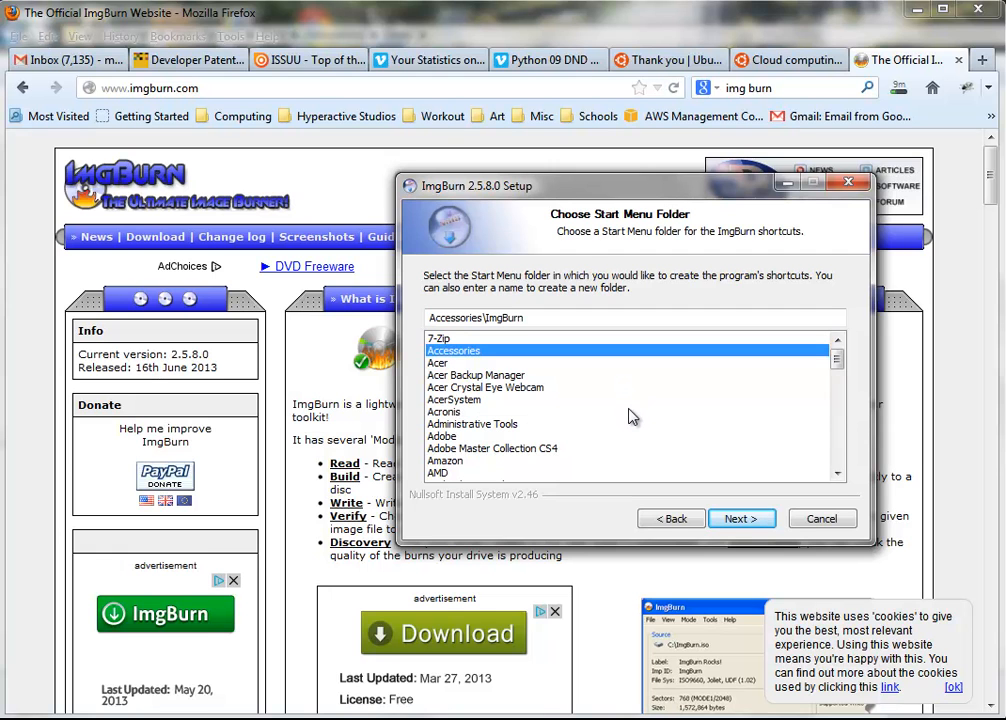
scroll(631, 417, down, 4)
scroll(631, 417, up, 4)
Step: Keep the default Start Menu folder, decline all Entrusted Toolbar and FrostWire offers, and start installing ImgBurn
click(731, 520)
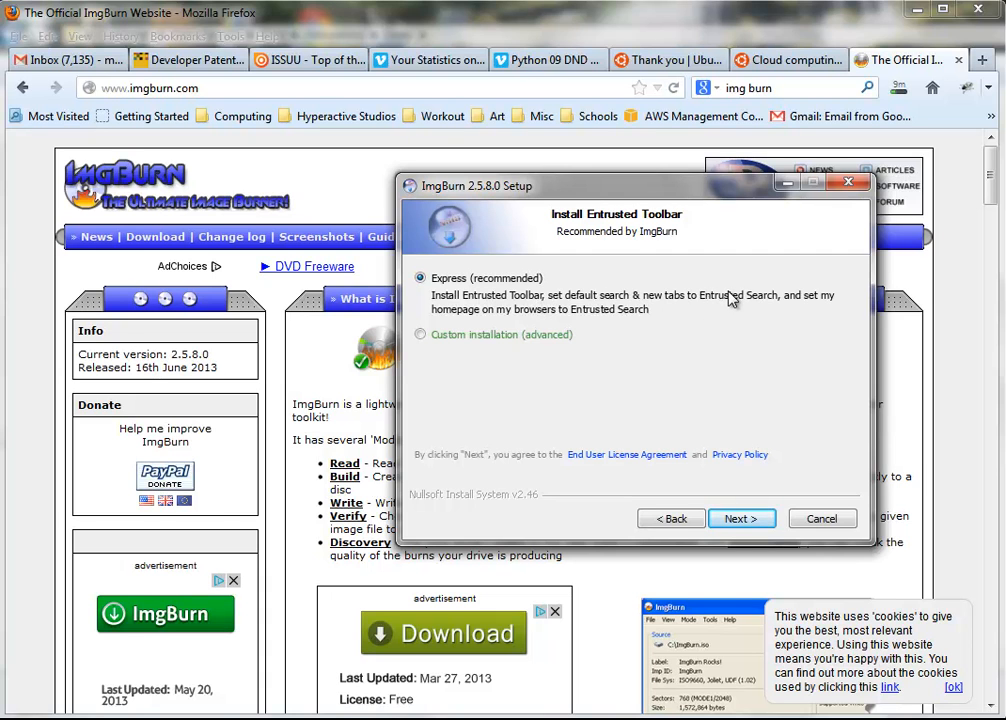
click(424, 335)
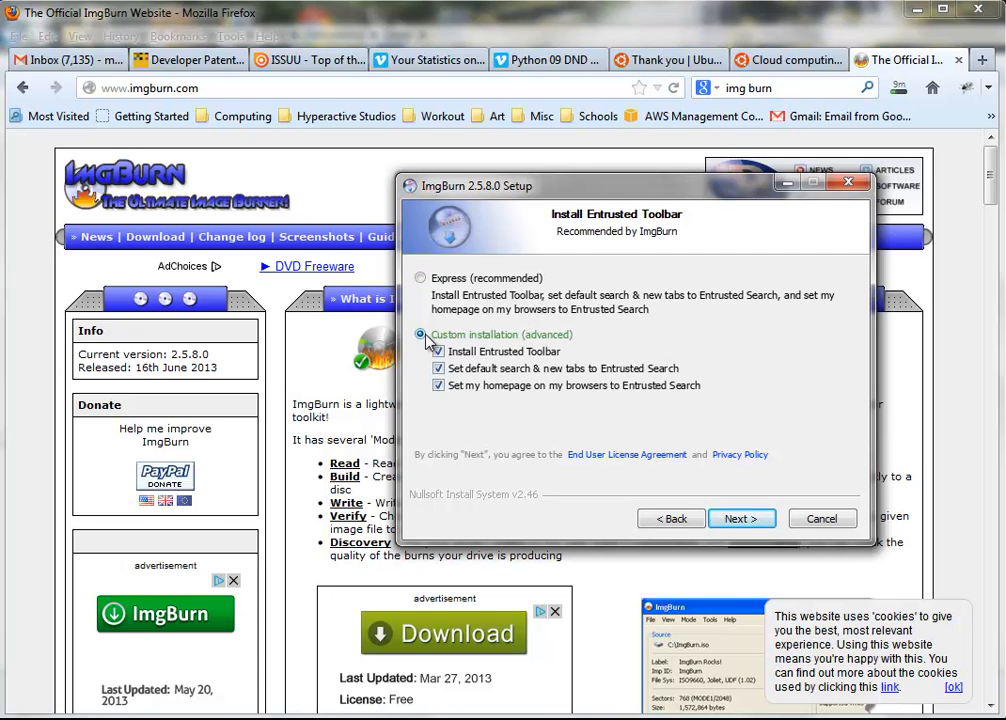
click(438, 352)
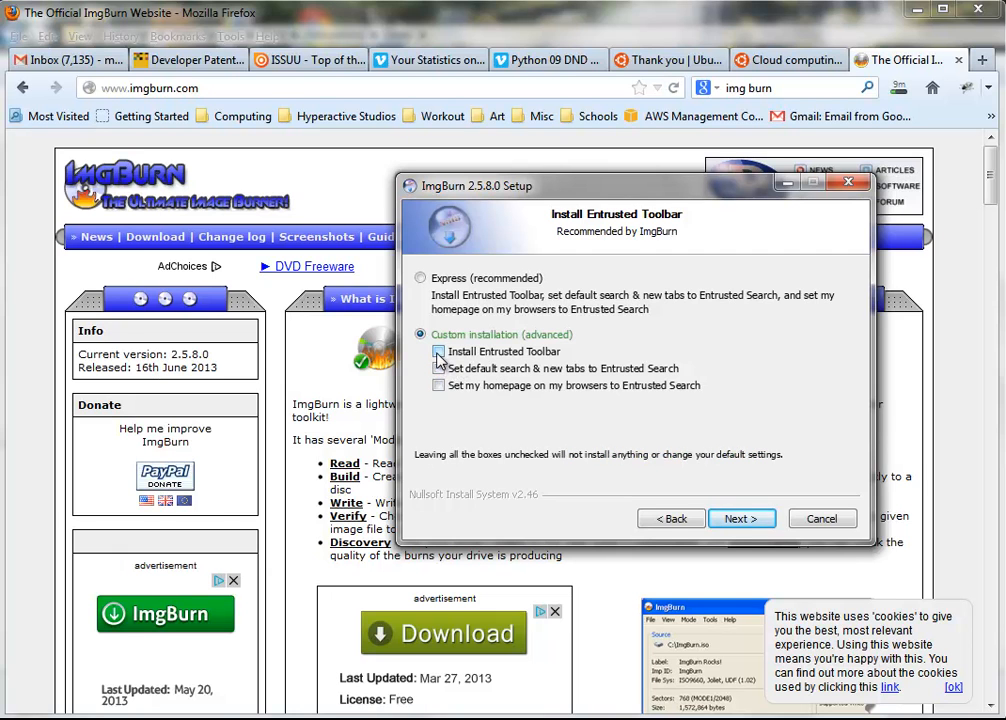
click(438, 368)
click(438, 385)
click(723, 523)
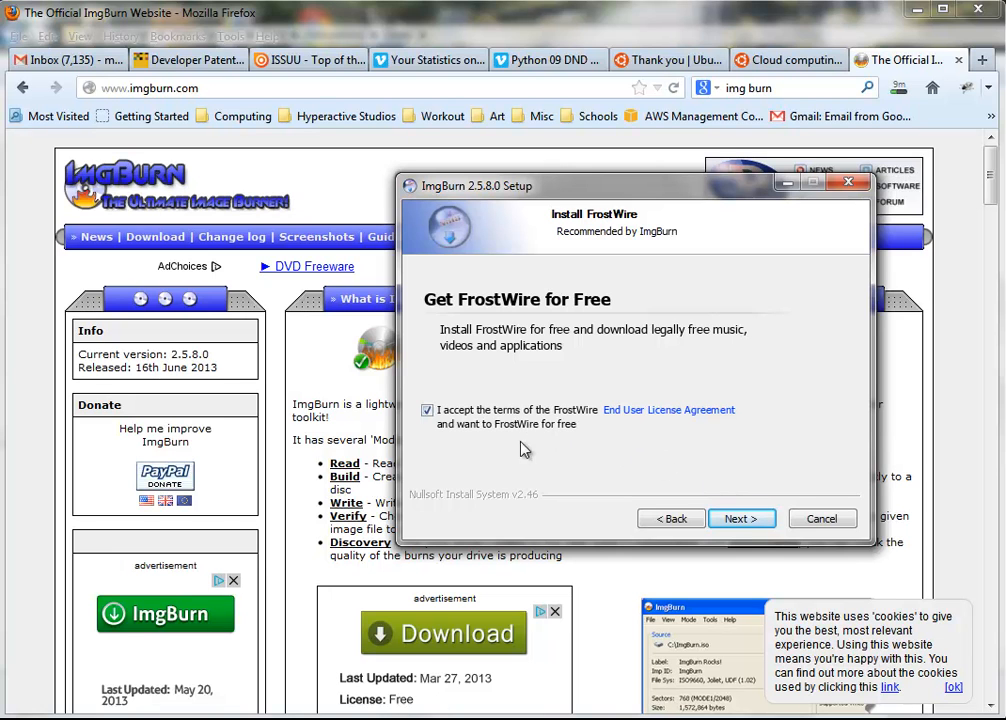
click(432, 417)
click(729, 521)
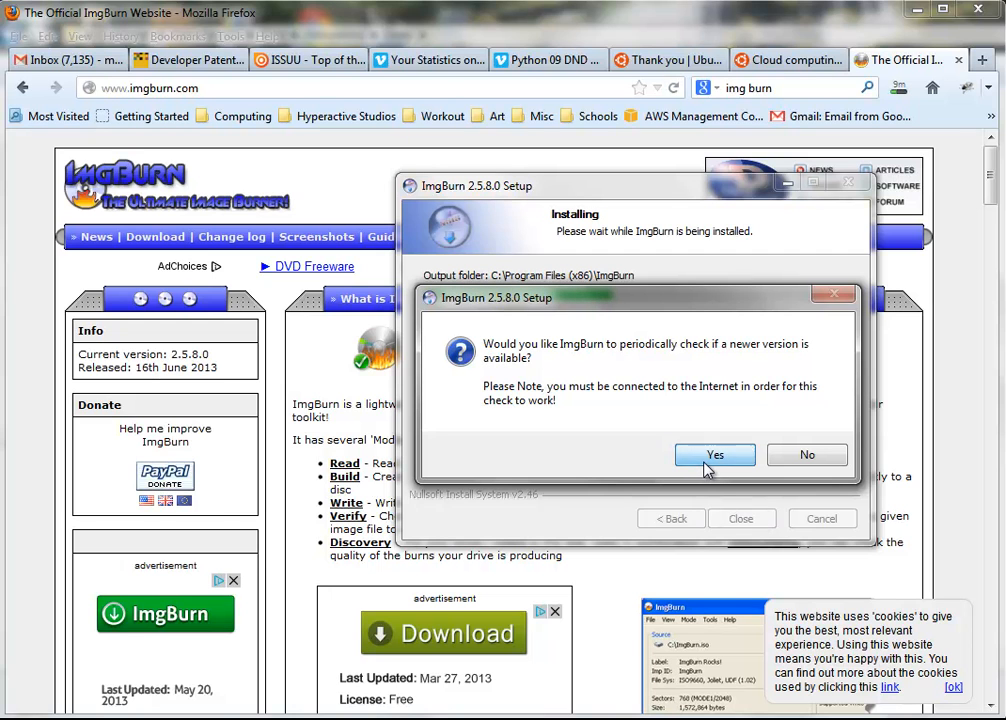
Step: Allow periodic update checks, close the finished installer, and launch ImgBurn from the Start menu
click(709, 458)
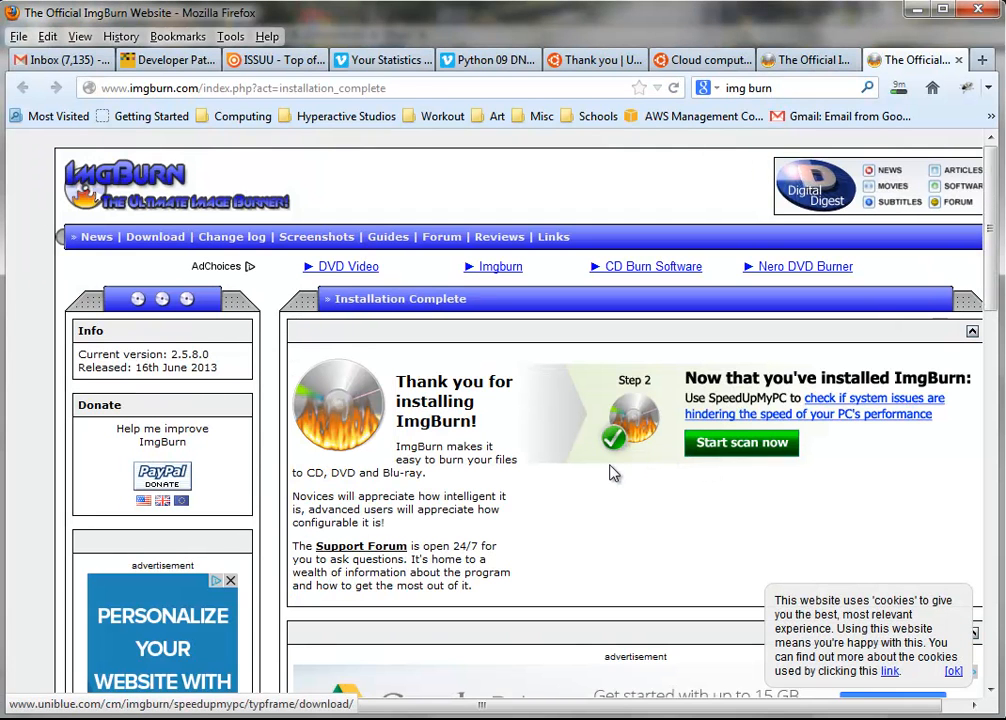
scroll(497, 505, down, 3)
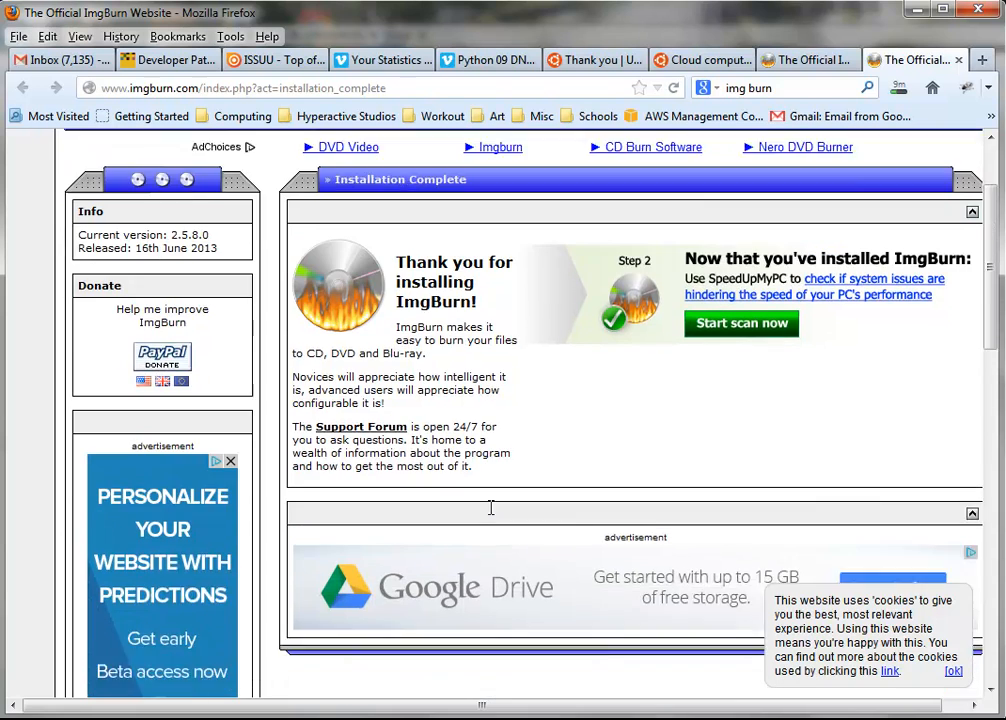
scroll(491, 515, up, 3)
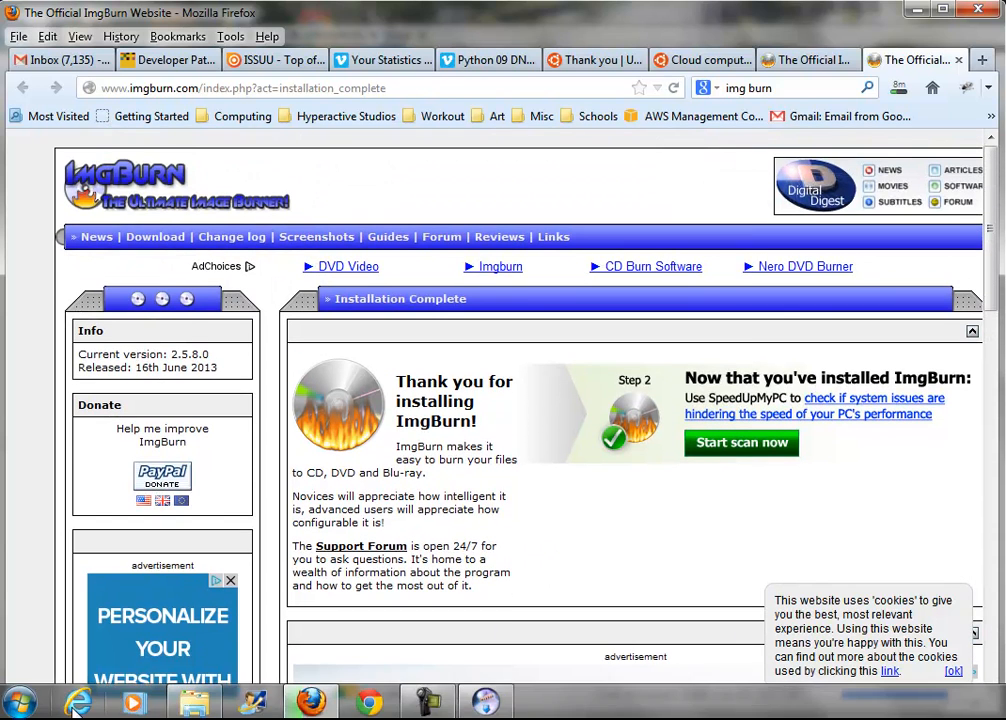
click(28, 704)
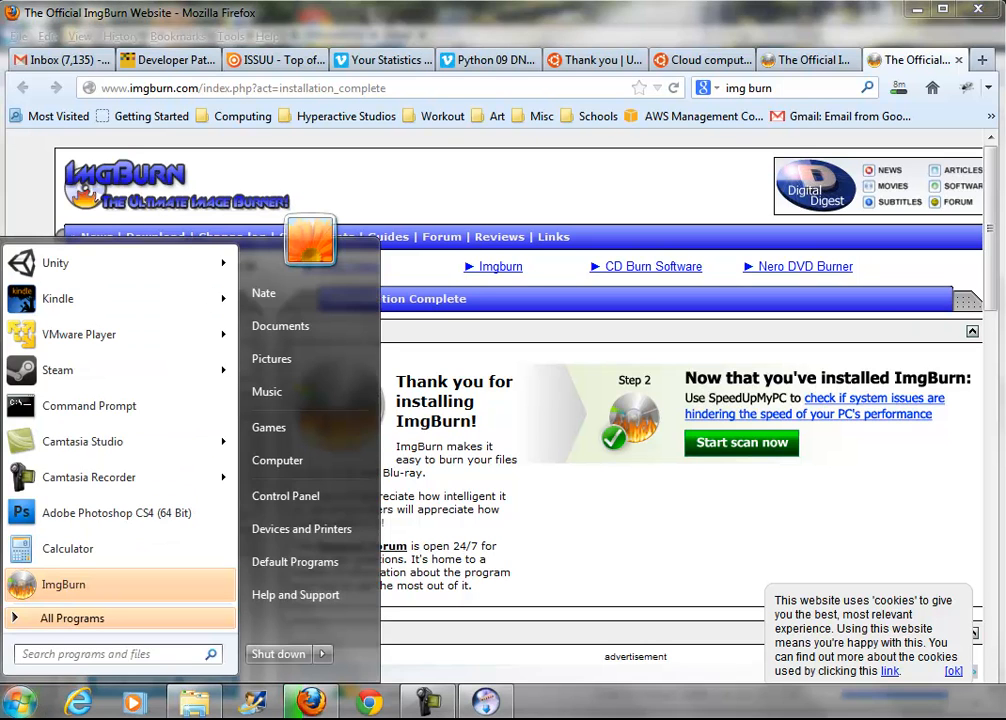
click(500, 706)
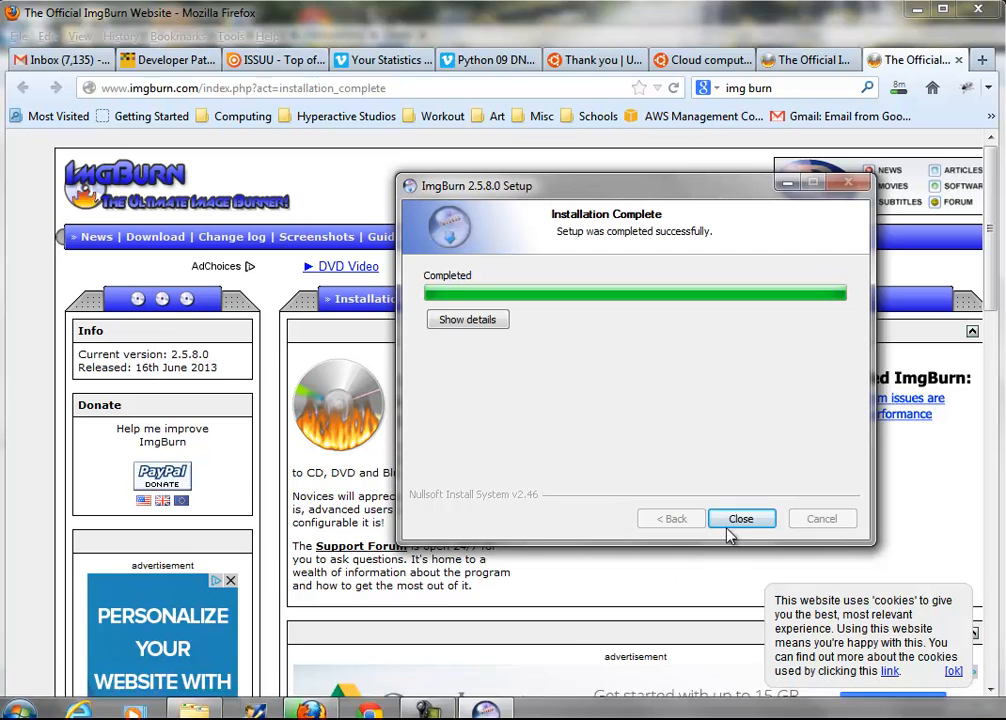
click(736, 526)
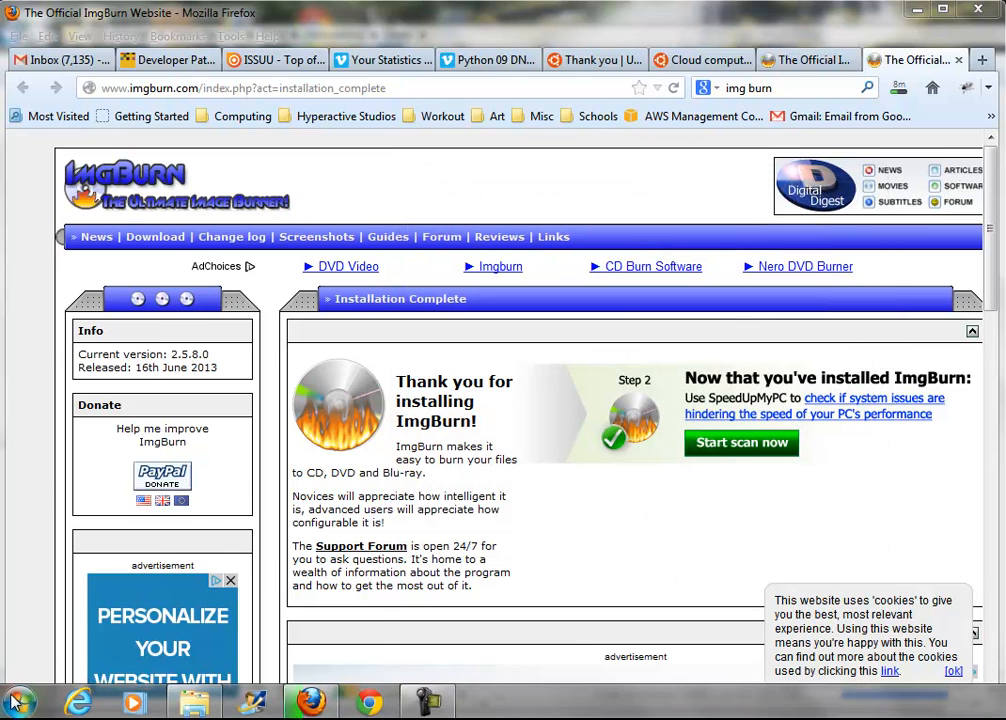
click(18, 704)
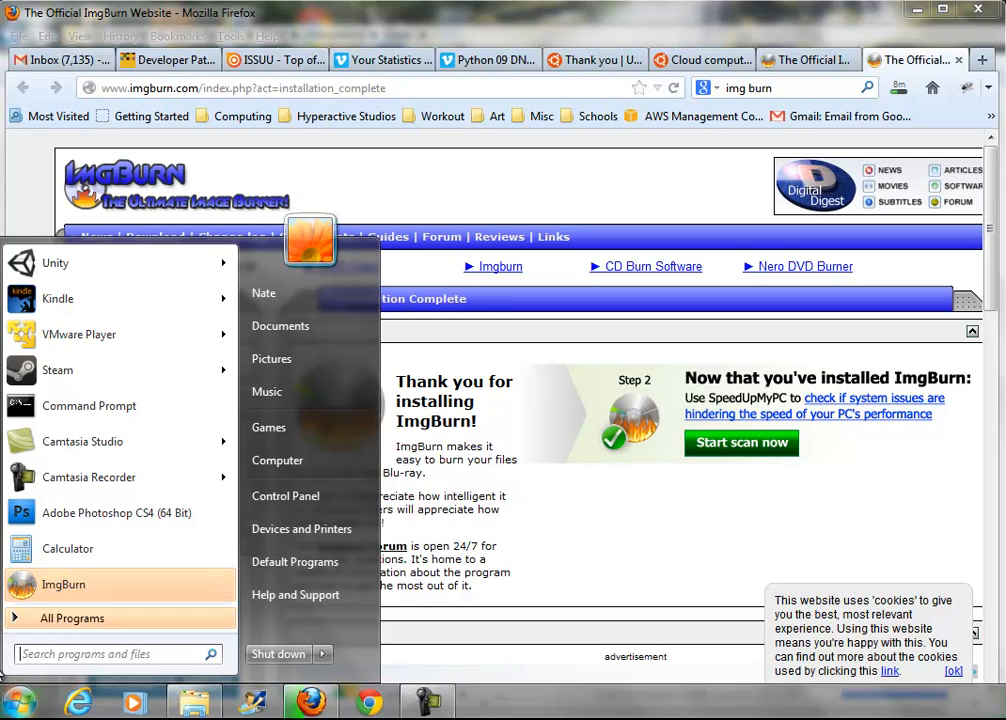
click(43, 592)
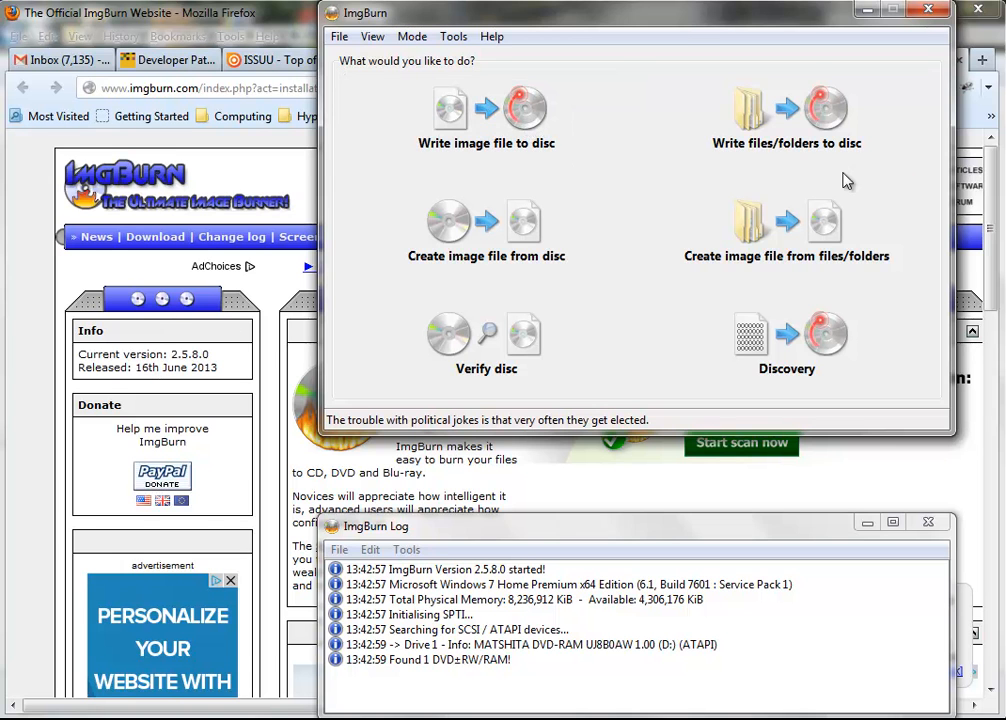
Step: Move the ImgBurn window aside and choose 'Write image file to disc'
drag(670, 43, 469, 103)
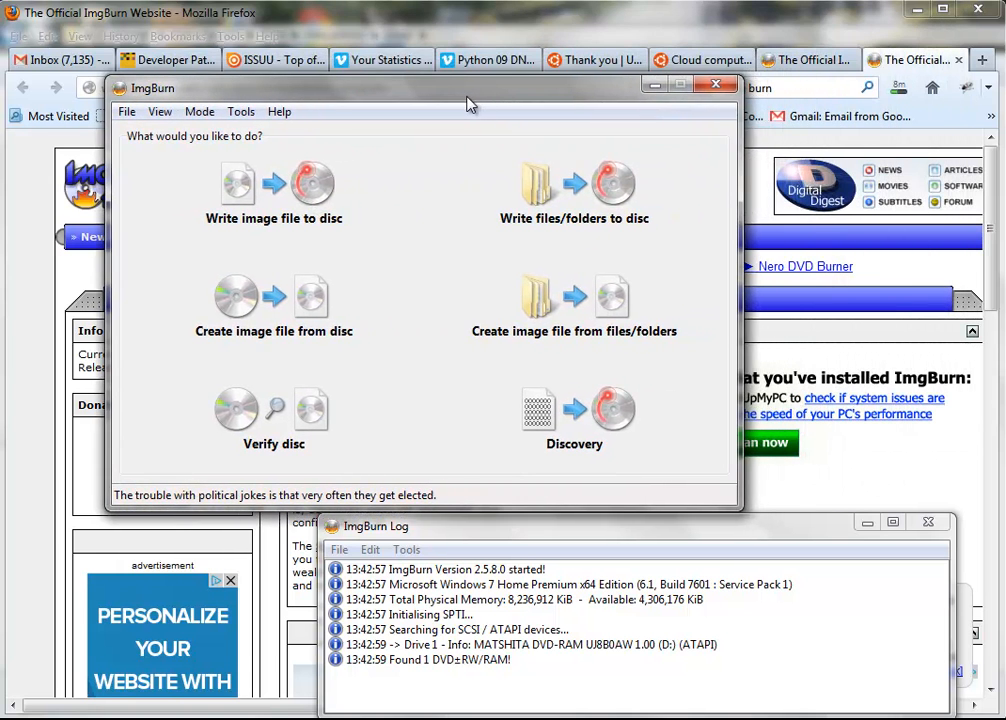
click(308, 200)
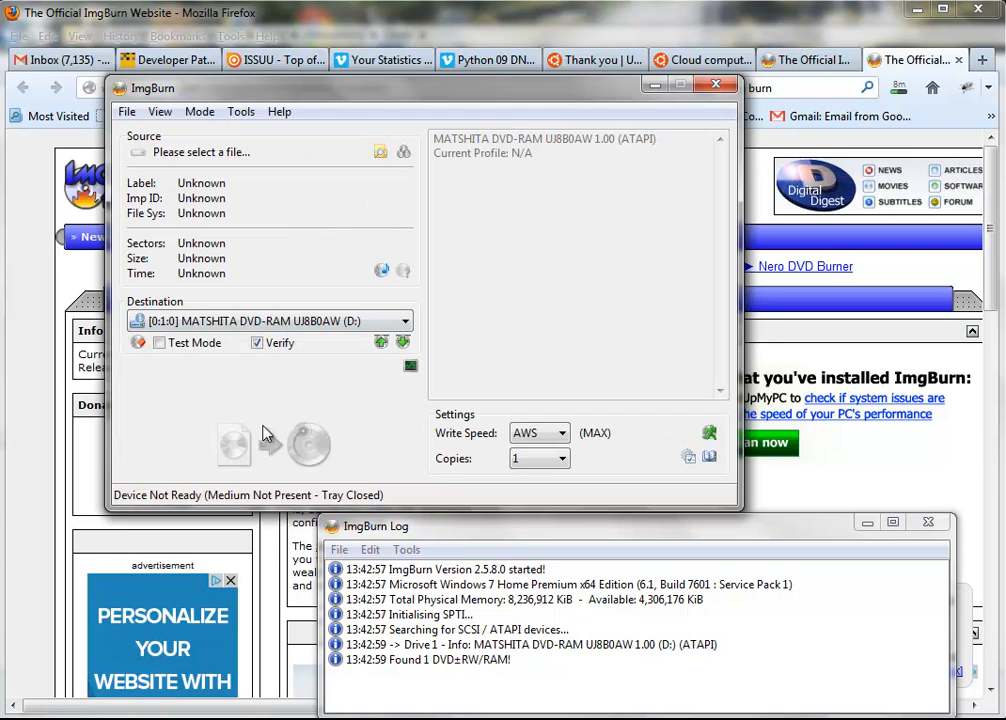
click(381, 153)
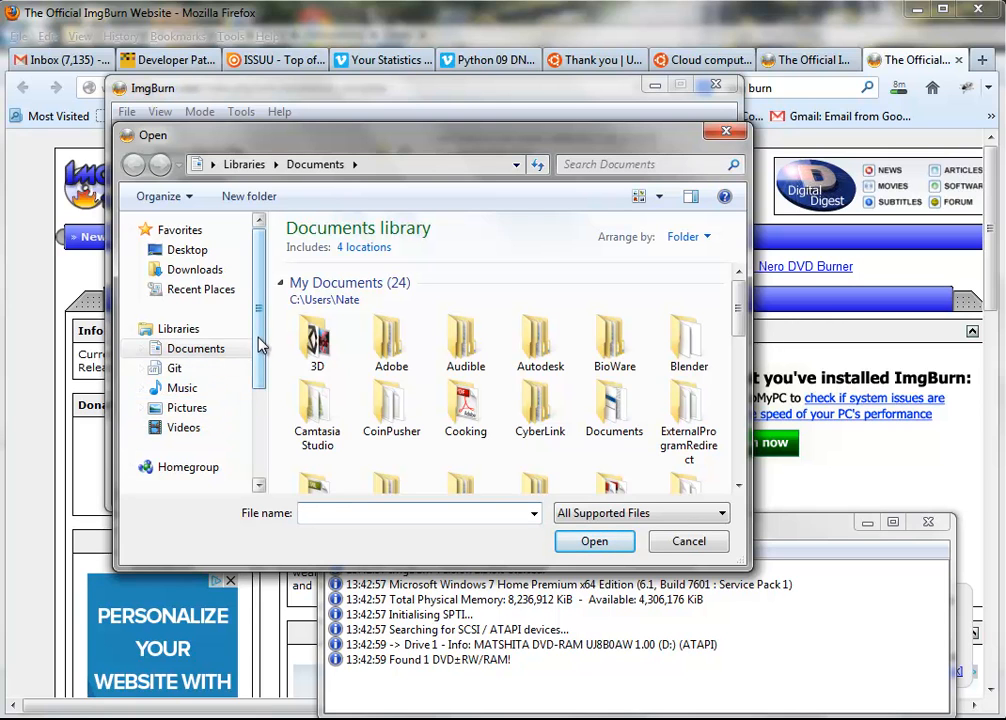
drag(263, 339, 267, 428)
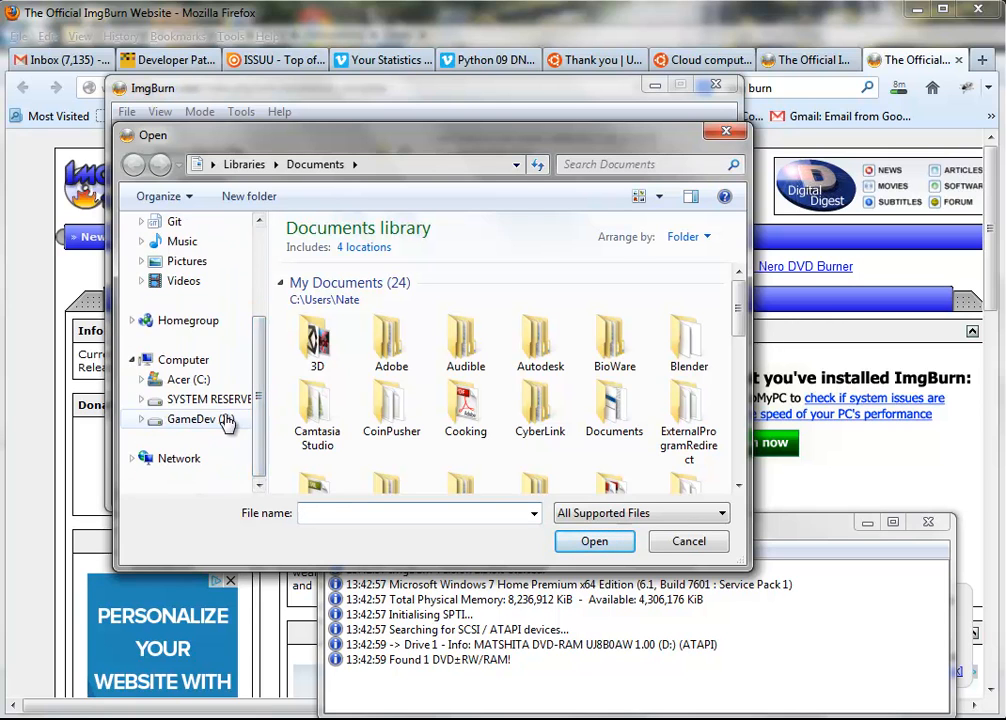
click(225, 421)
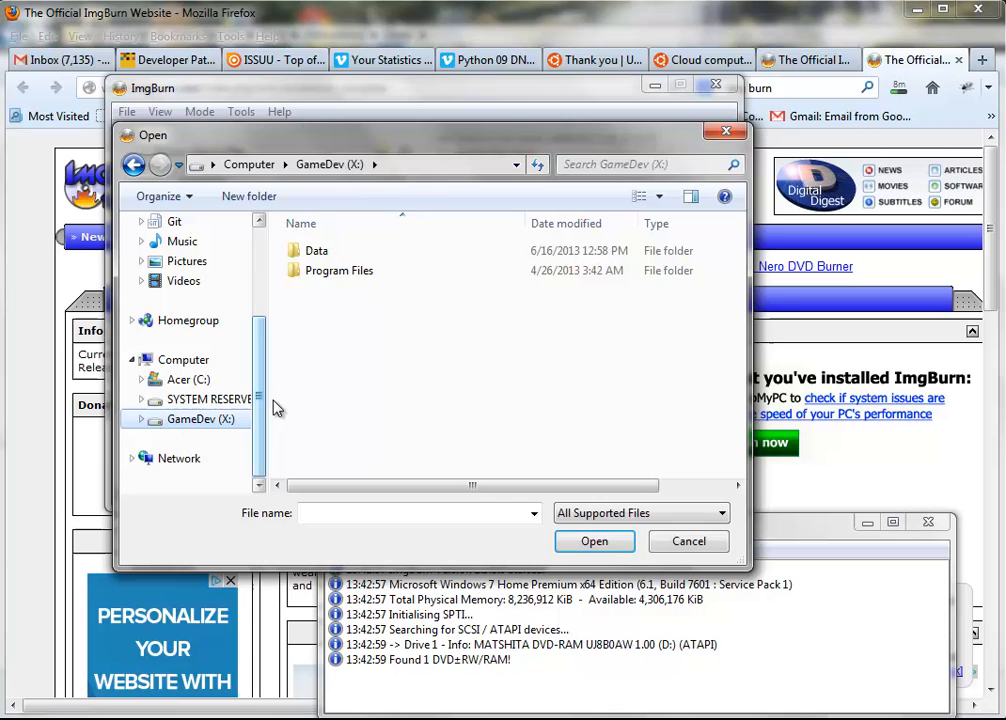
double_click(349, 262)
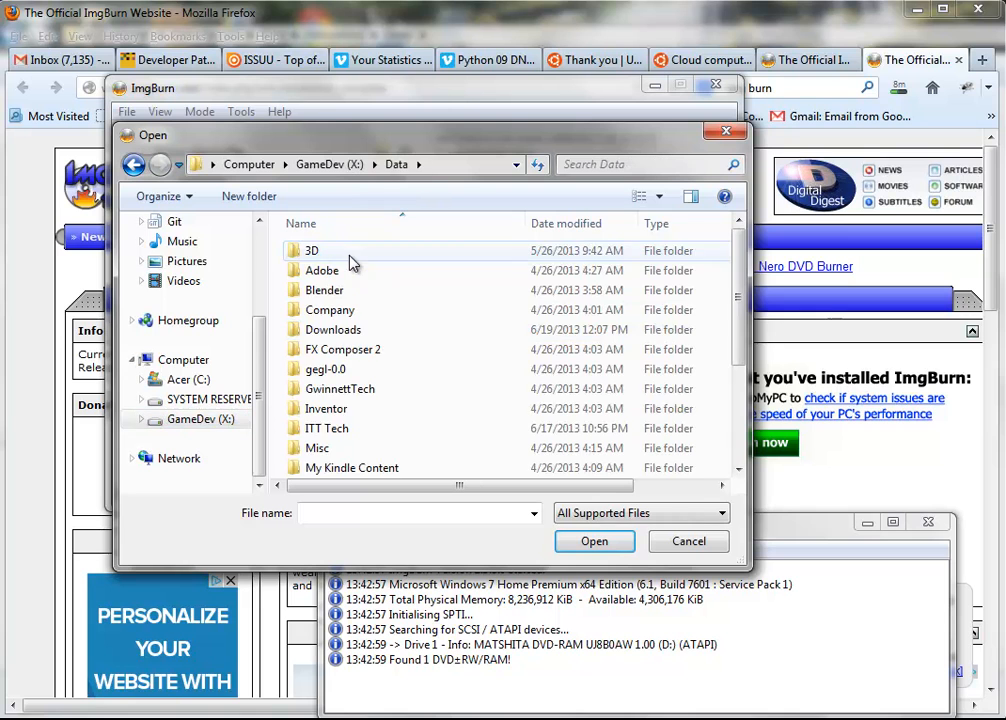
scroll(381, 352, down, 1)
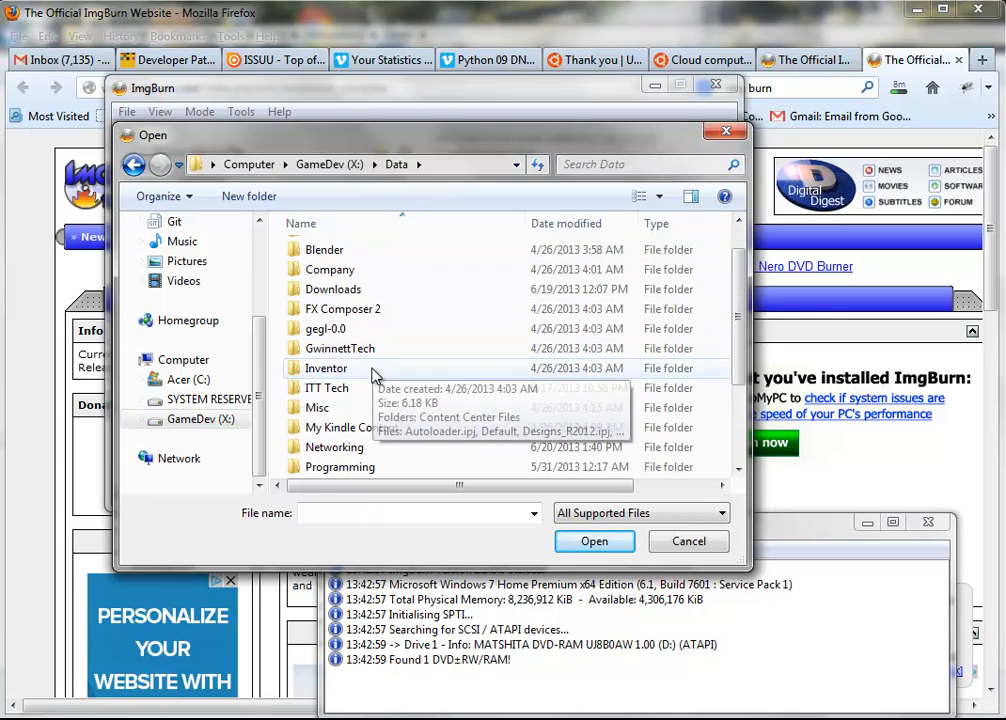
scroll(380, 385, down, 1)
double_click(365, 390)
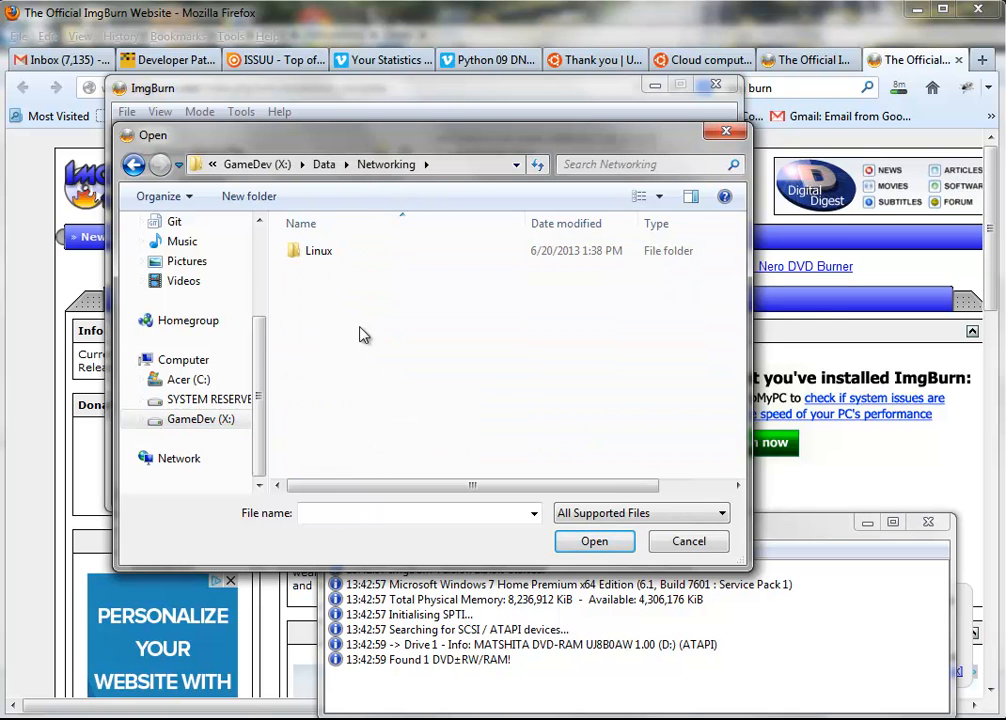
double_click(354, 254)
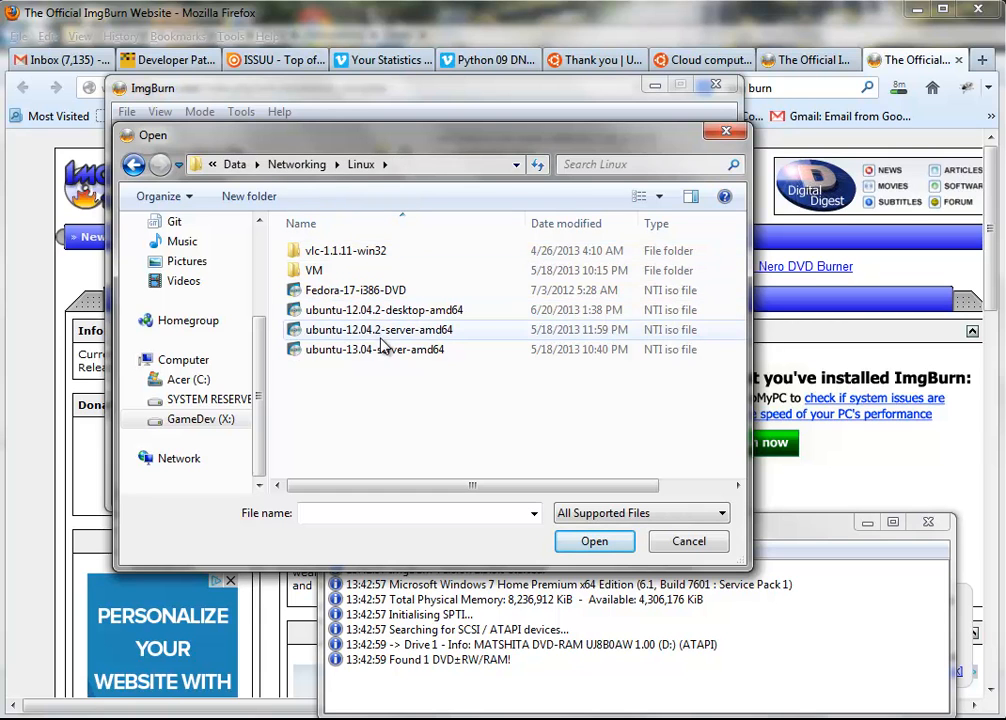
click(404, 316)
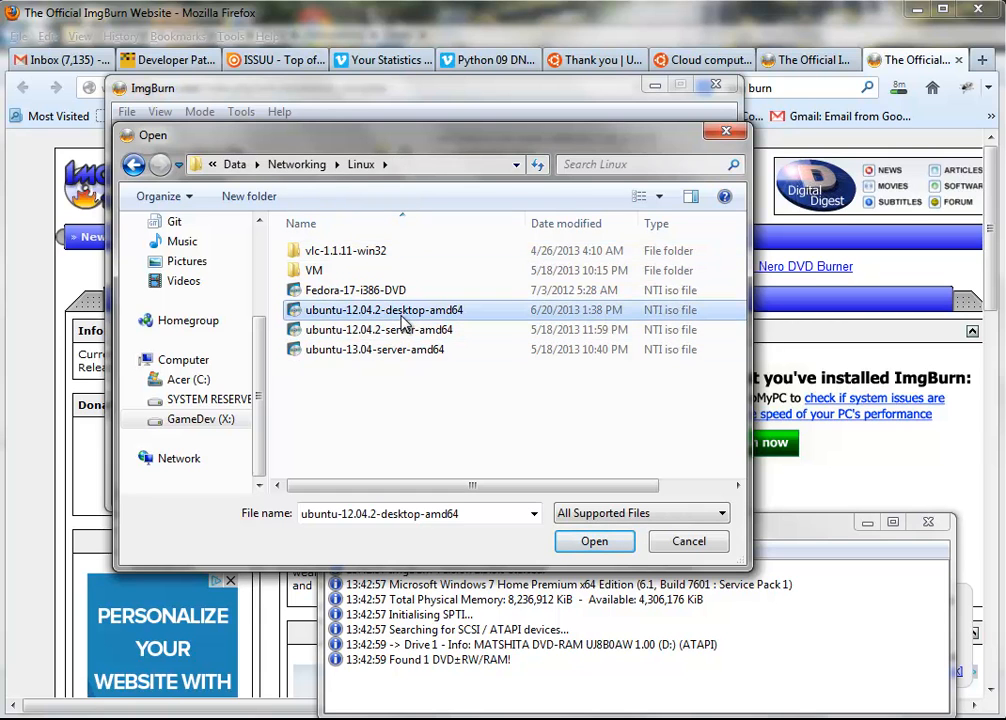
click(562, 541)
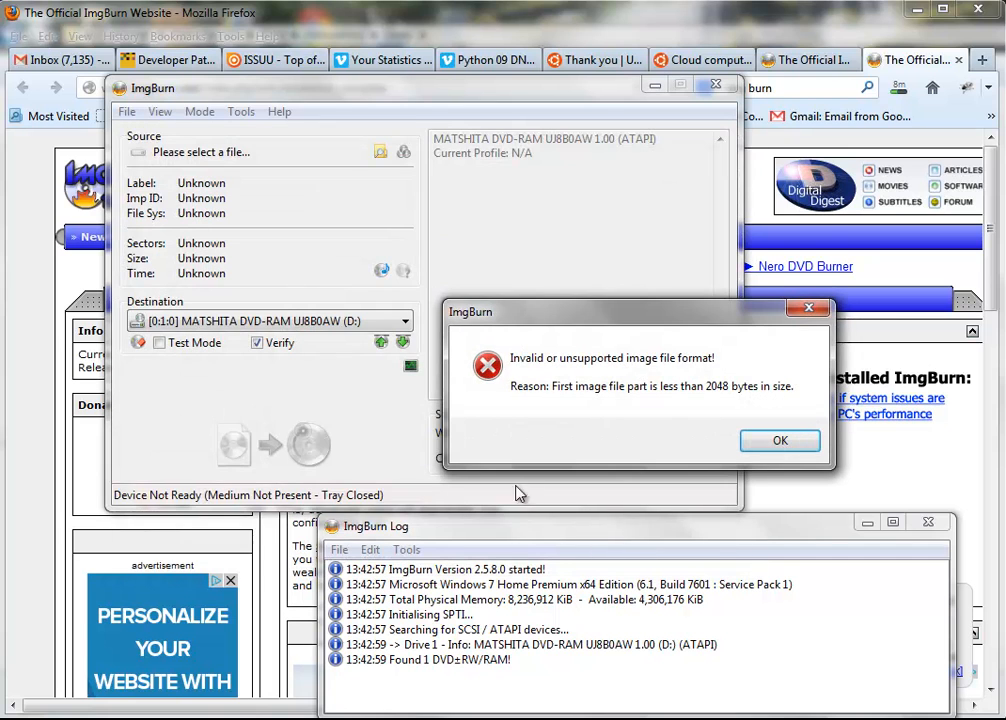
click(775, 441)
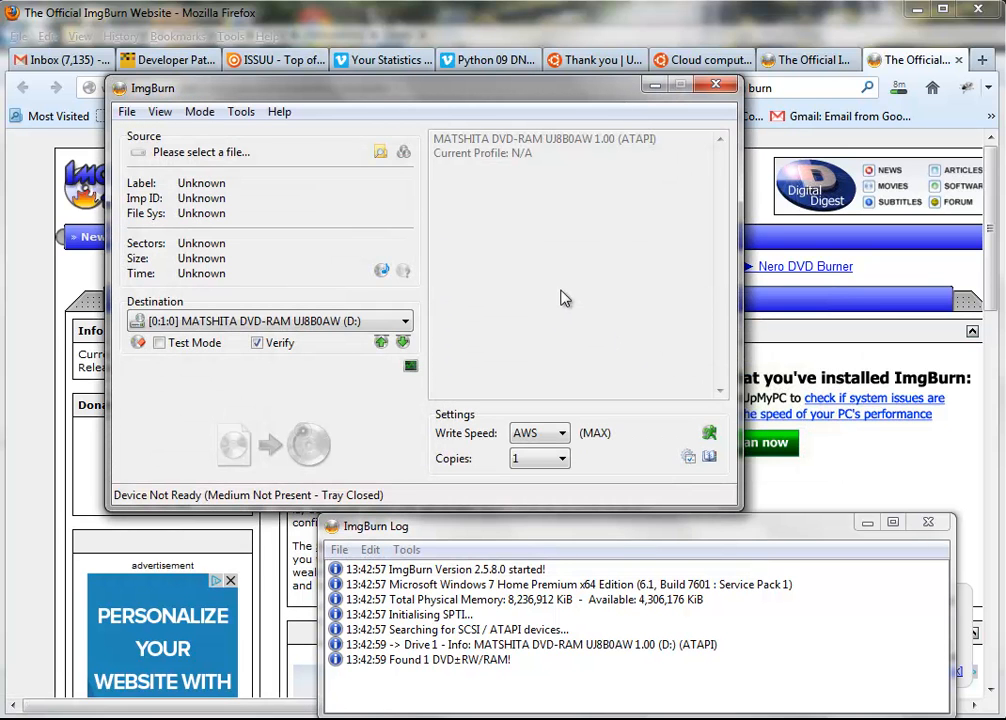
Step: Load X:\Data\Networking\Linux\ubuntu-12.04.2-server-amd64.iso as the source, then close ImgBurn
click(381, 156)
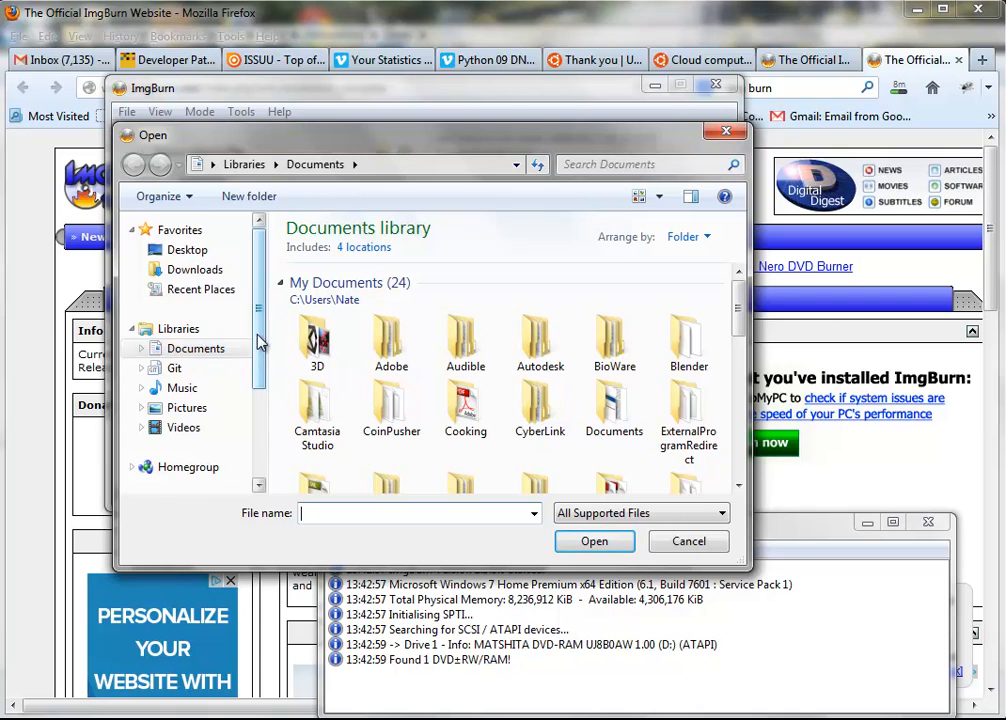
drag(258, 340, 262, 424)
click(210, 420)
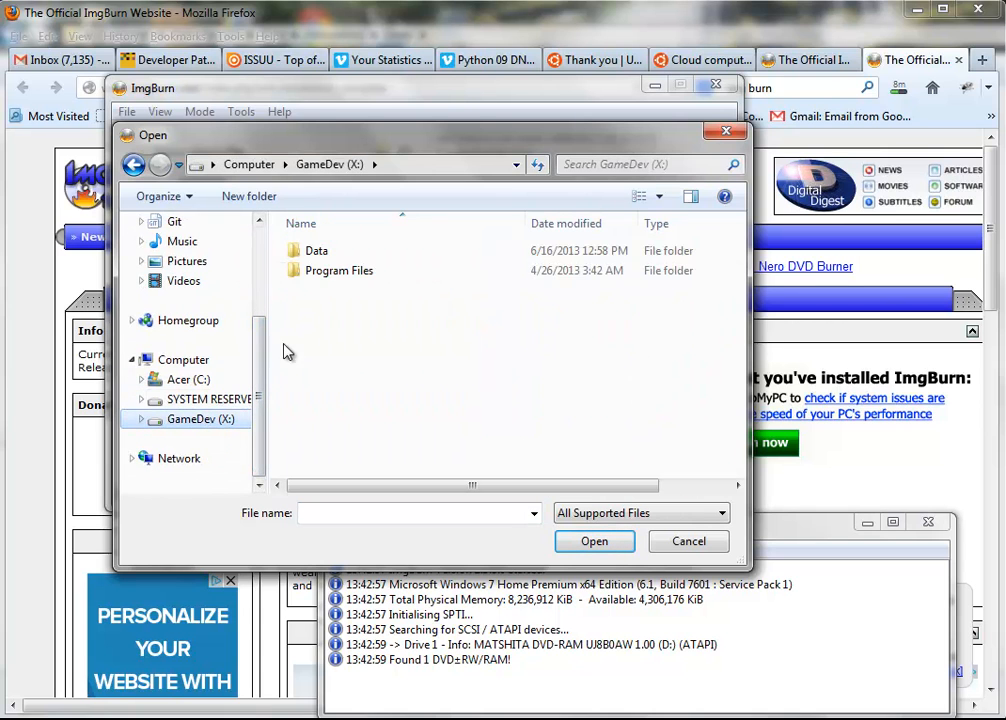
double_click(312, 251)
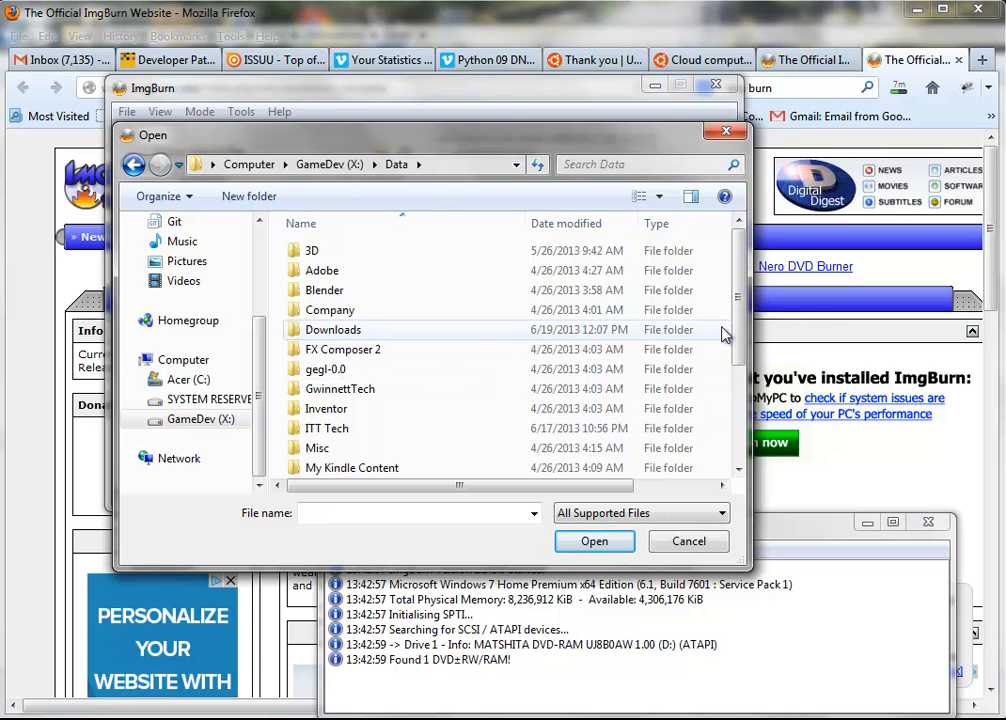
drag(736, 332, 690, 392)
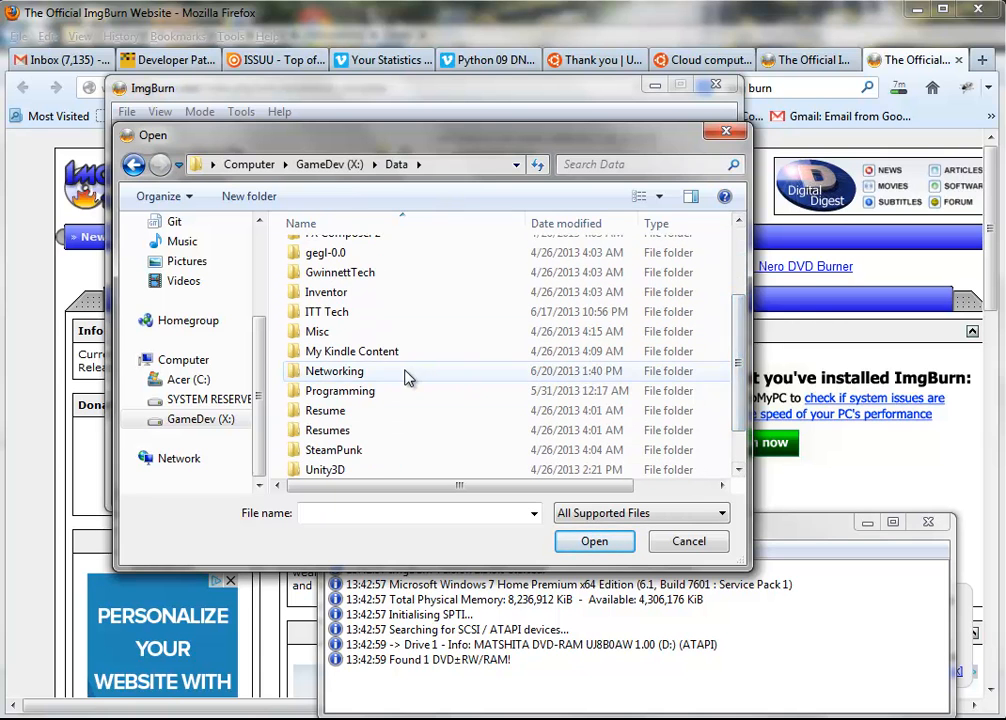
double_click(336, 371)
double_click(366, 256)
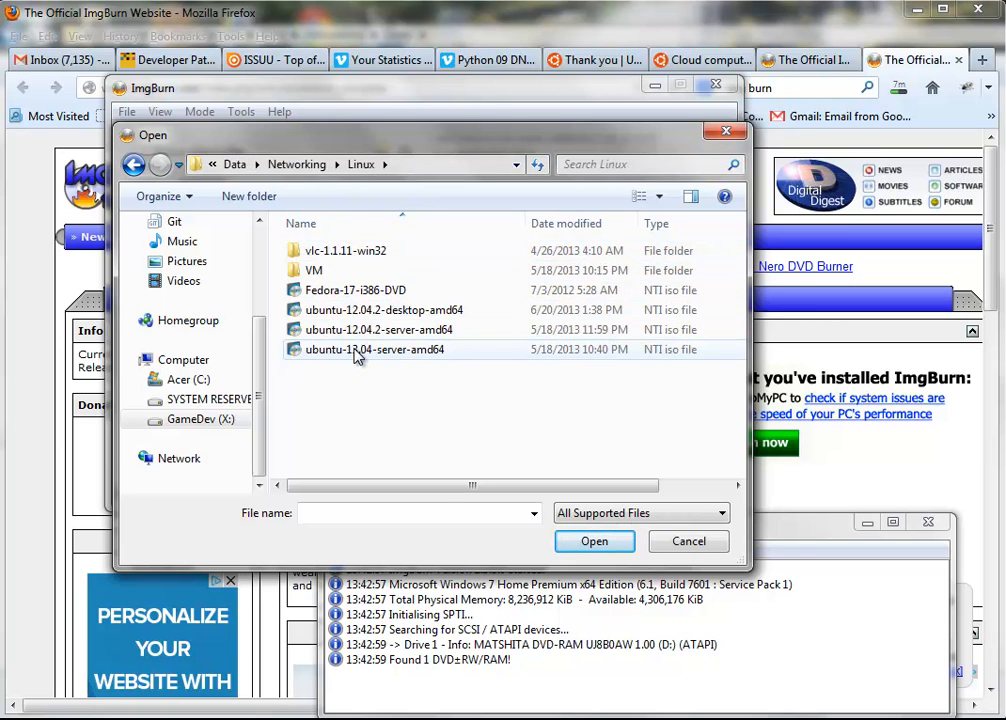
click(365, 337)
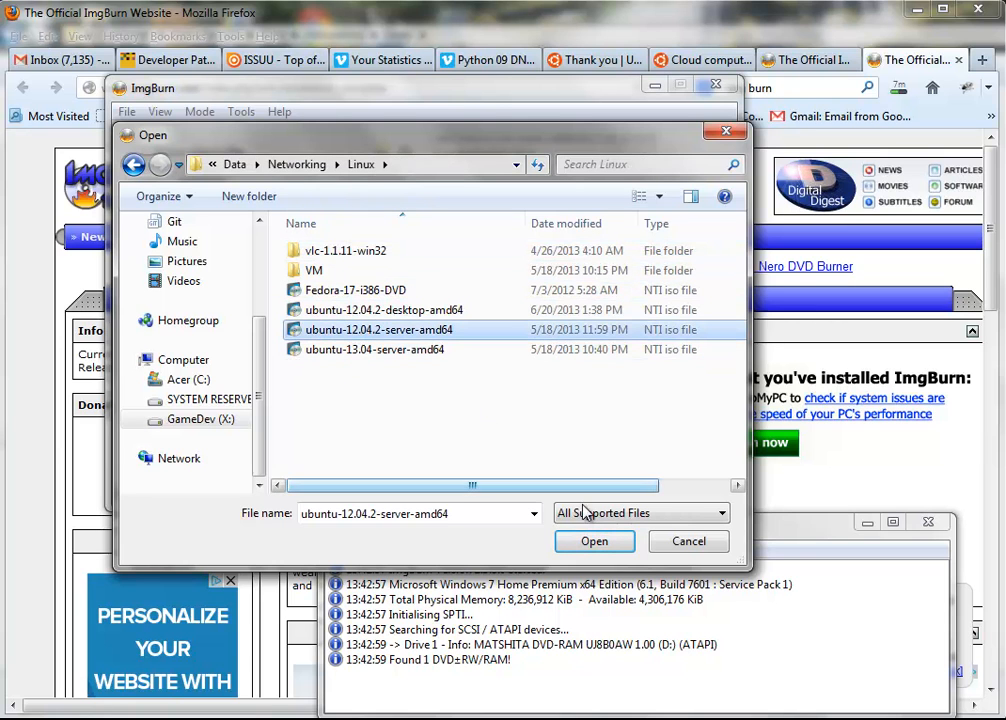
click(586, 546)
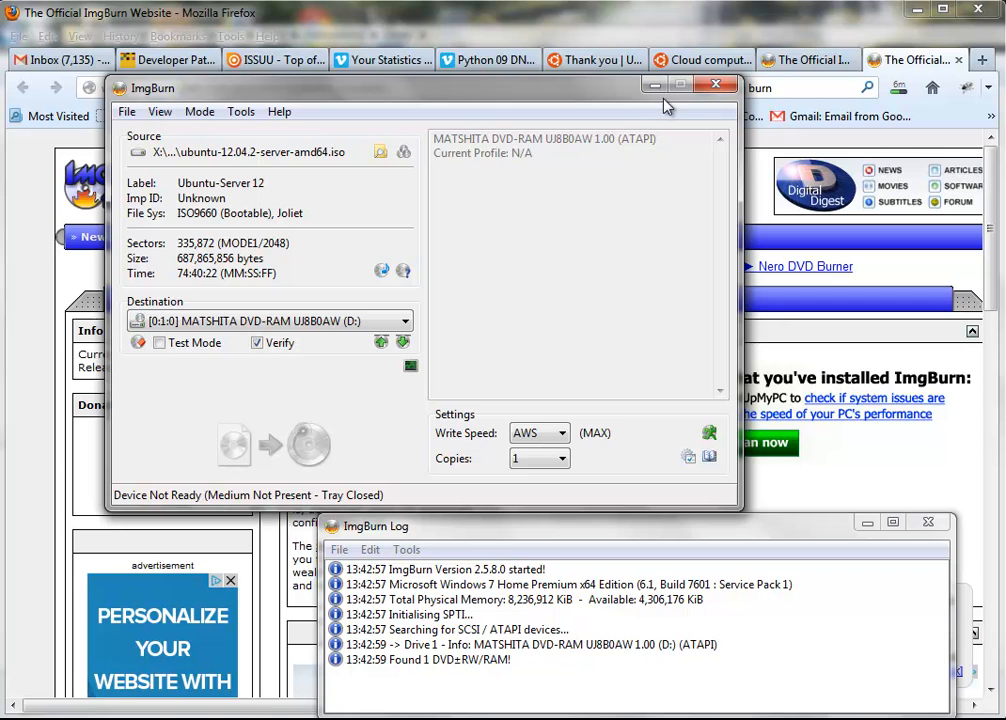
click(717, 90)
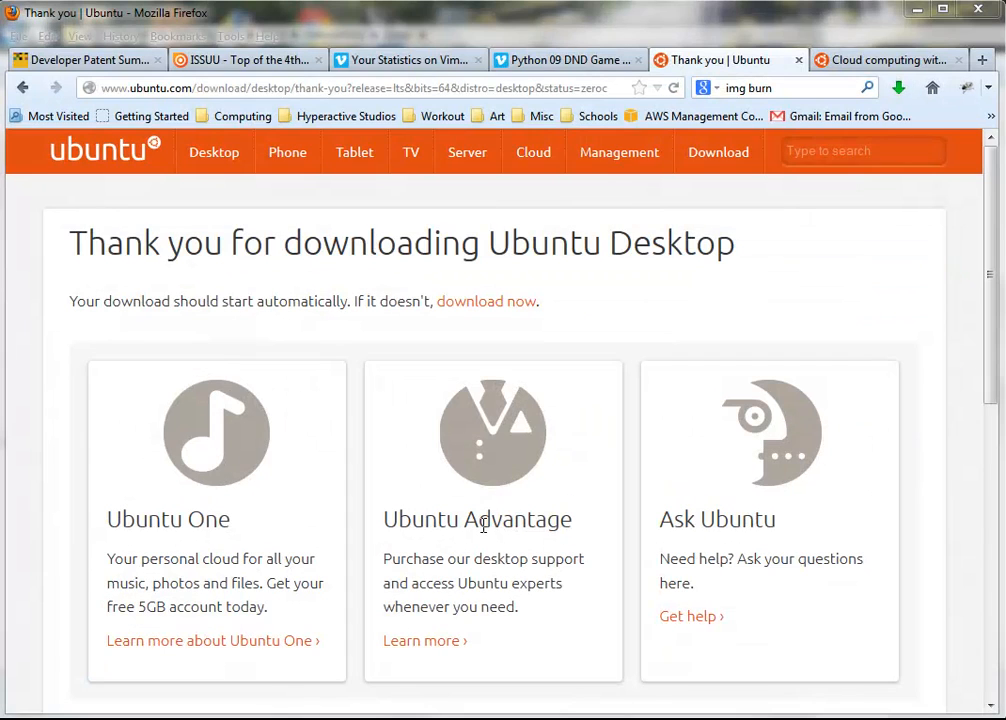
Step: Close the ImgBurn and Inbox tabs, leaving the 'Thank you | Ubuntu' tab active
mouse_move(18, 704)
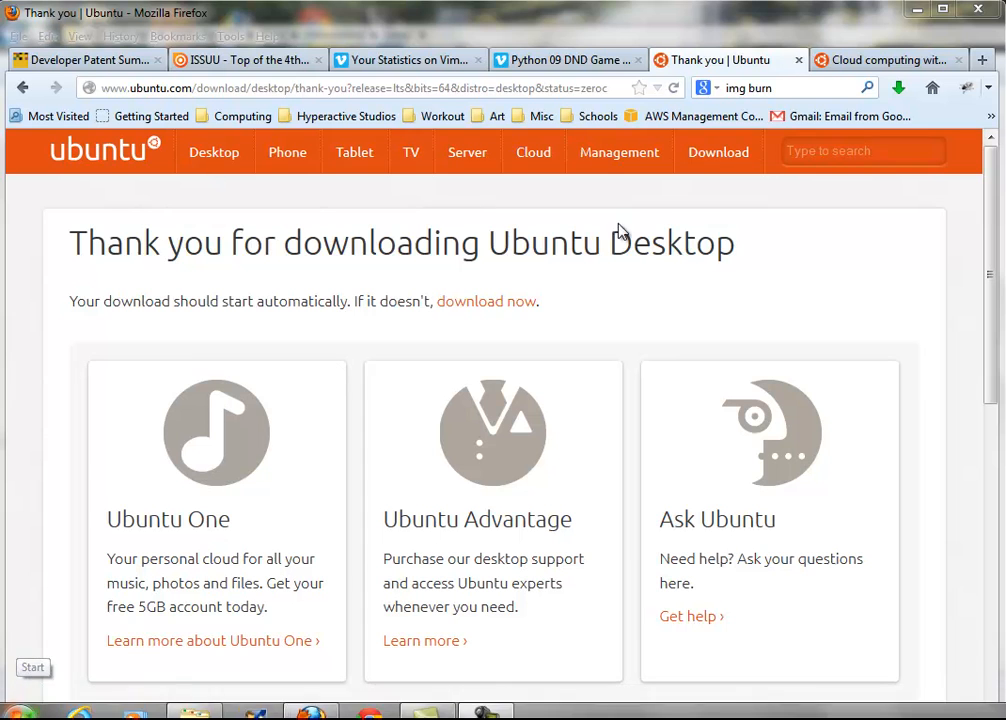
Step: In a new tab, replace the old search terms with 'vmware player' and run the search
click(983, 62)
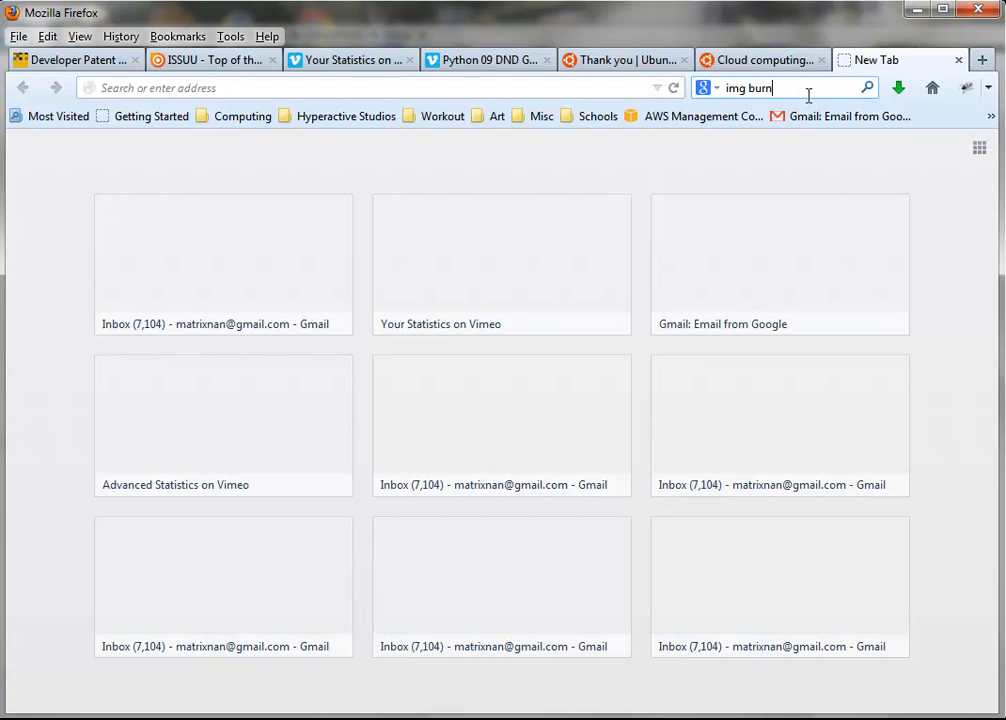
click(808, 94)
text(vm)
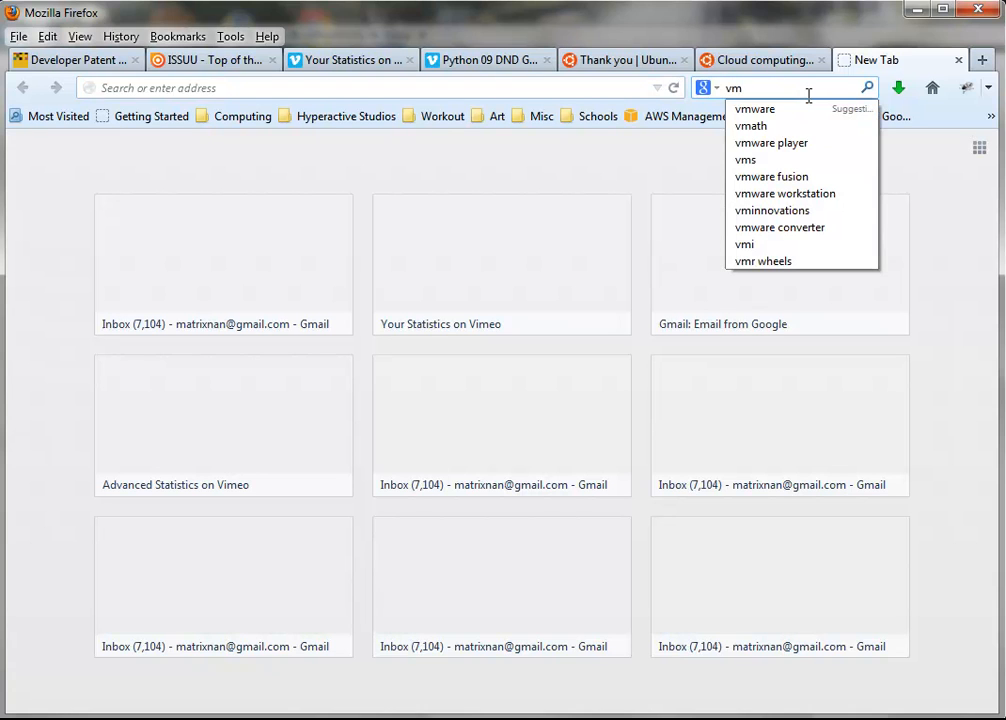
text(ware)
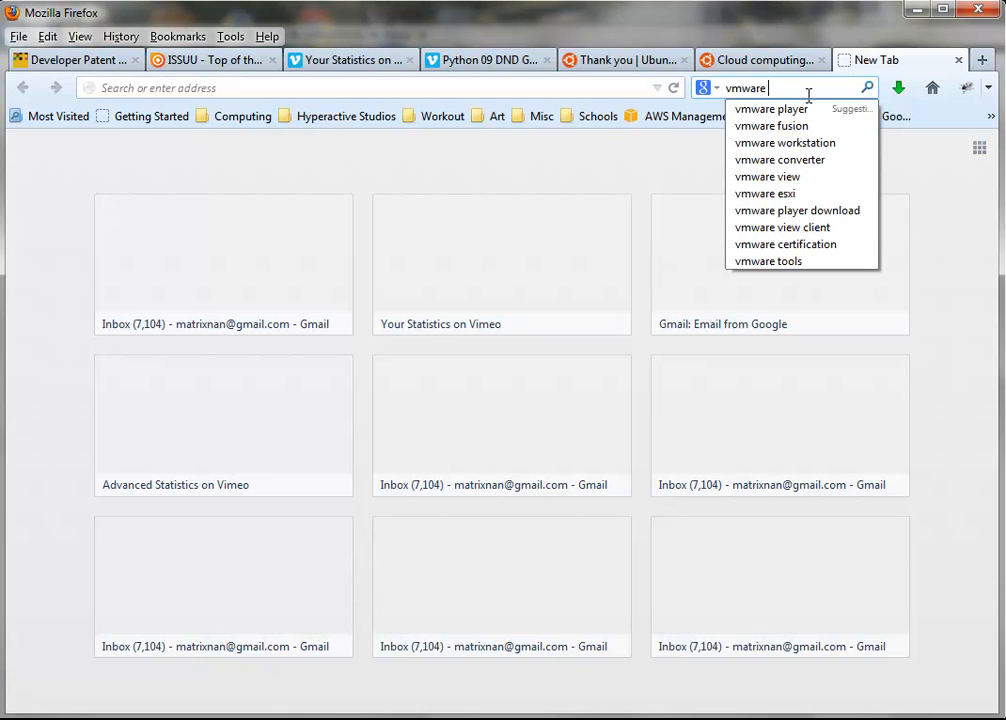
text( player)
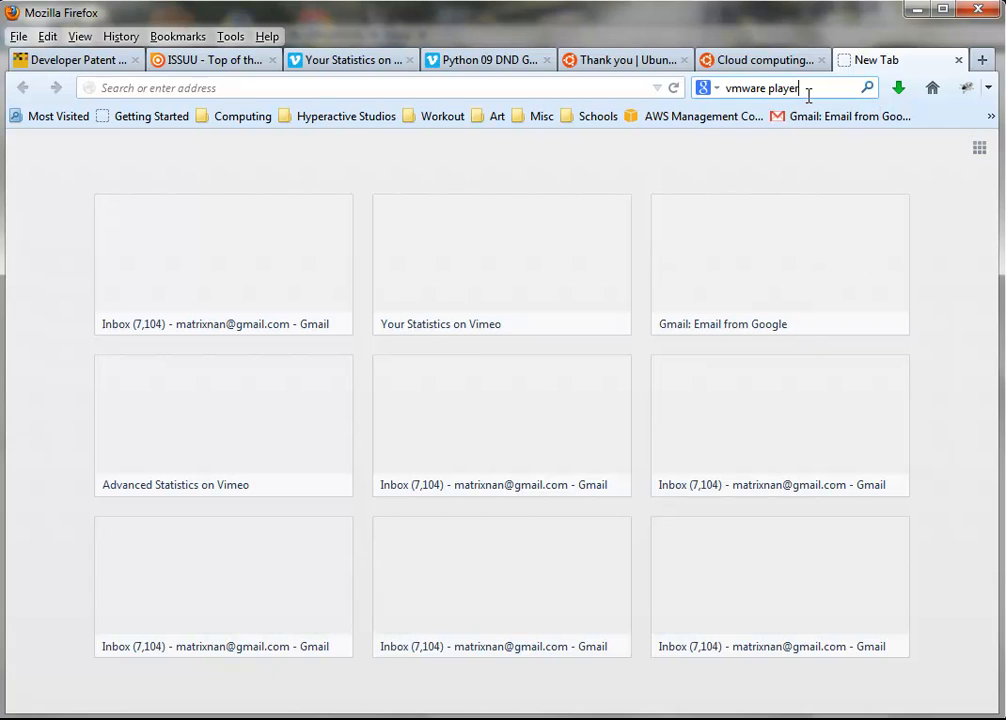
key(Return)
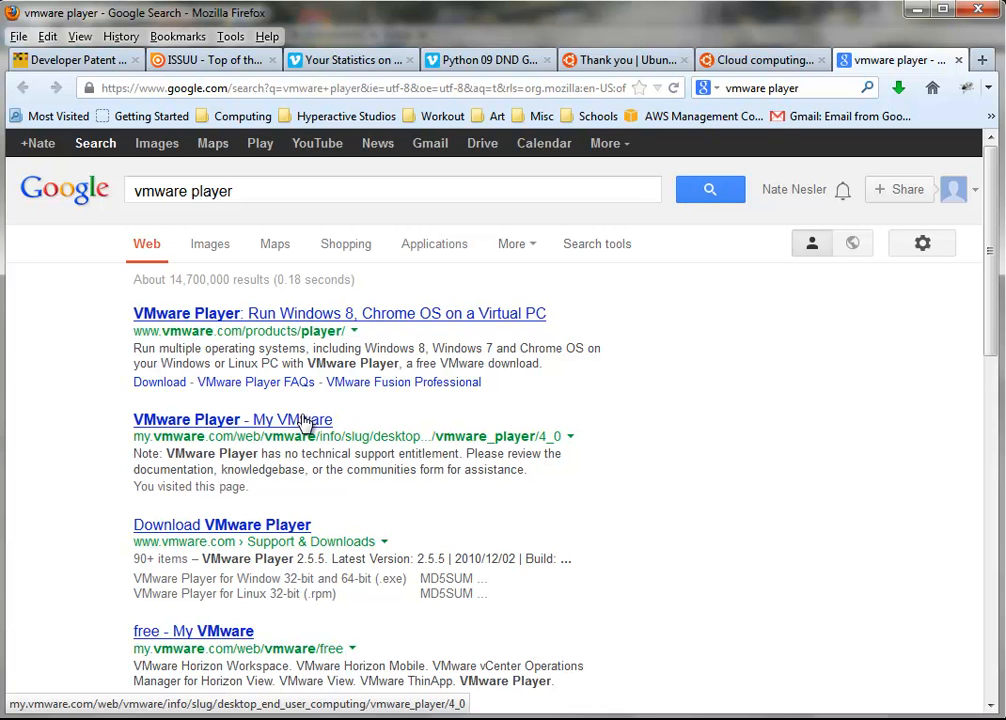
Step: Check the Download VMware Player result, which offers outdated 2.5.5, and go back to results
click(297, 531)
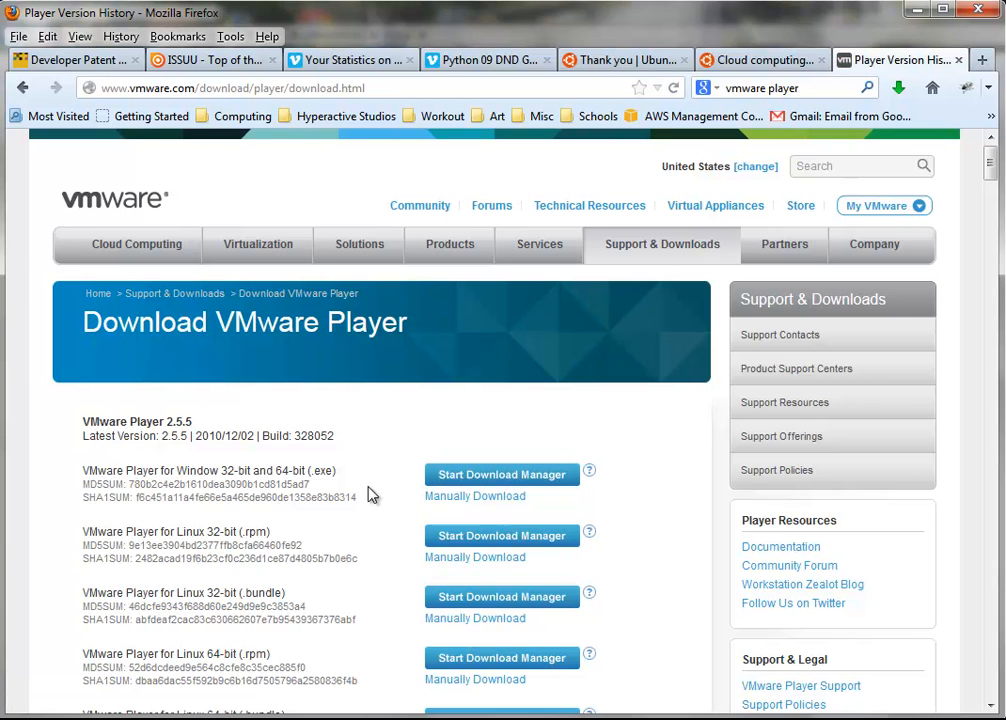
scroll(369, 494, down, 1)
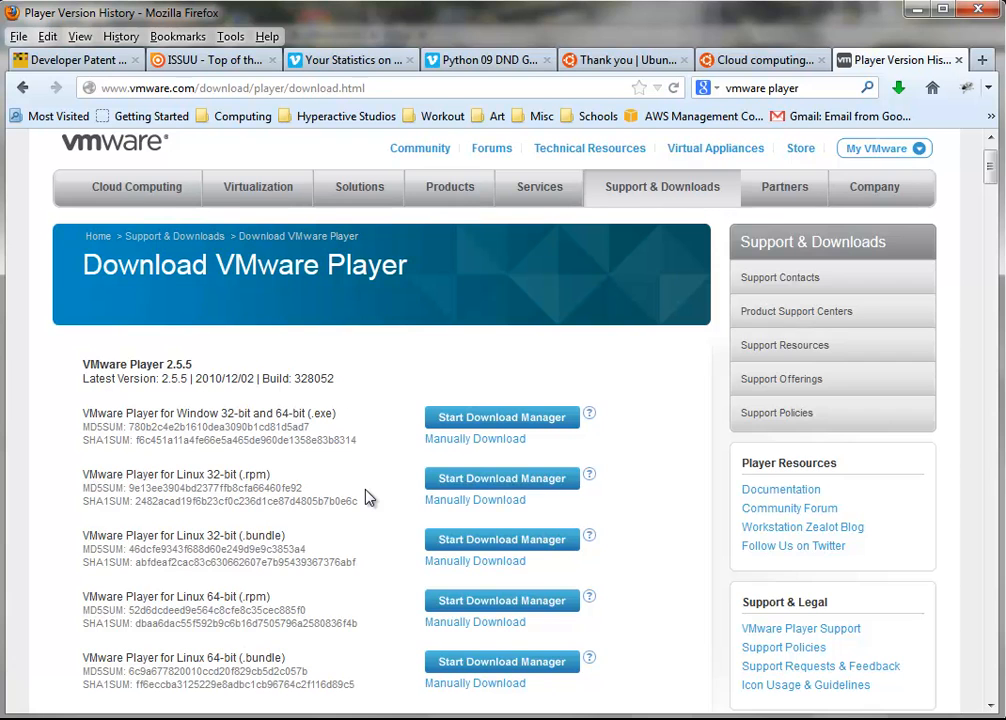
scroll(369, 497, up, 1)
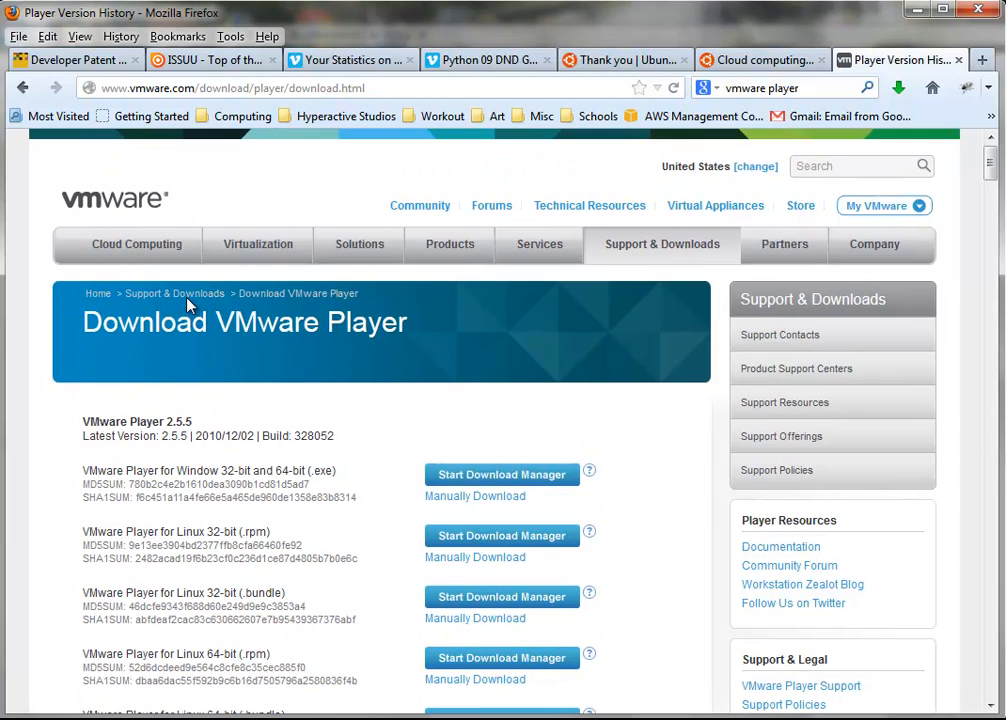
click(24, 87)
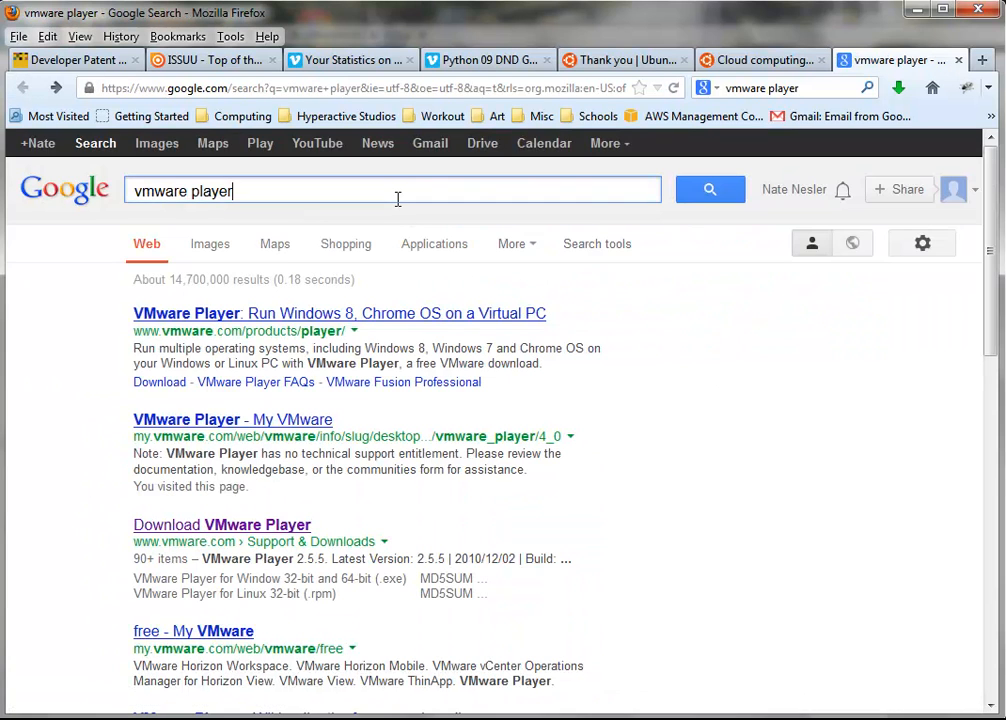
Step: Refine the Google search to 'vmware player 5.0.2 download'
text(5.0)
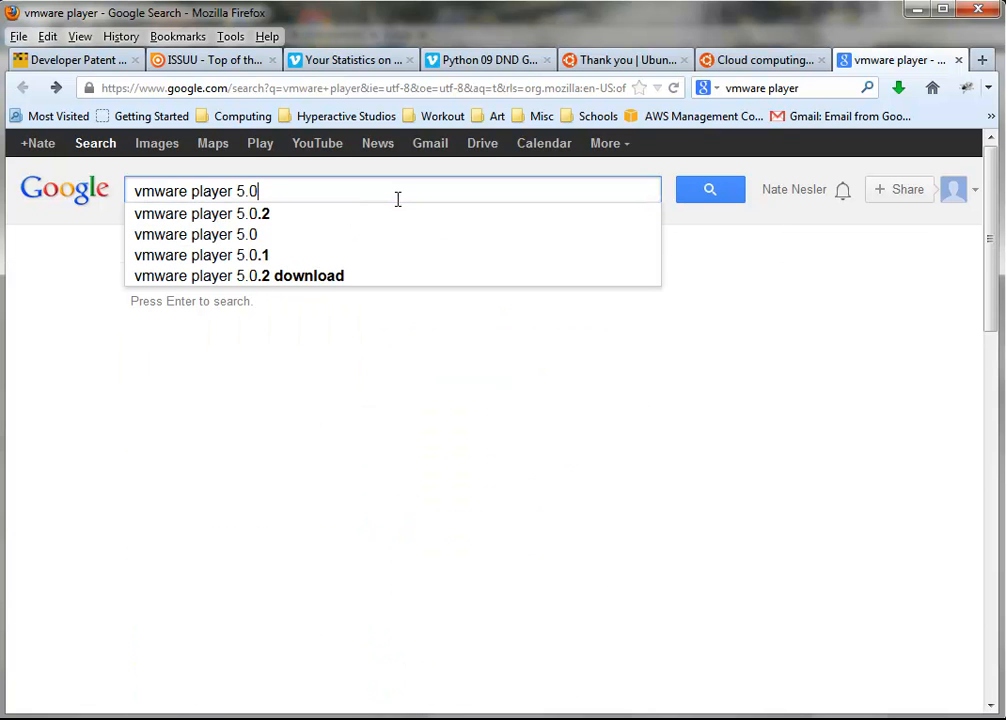
key(Down)
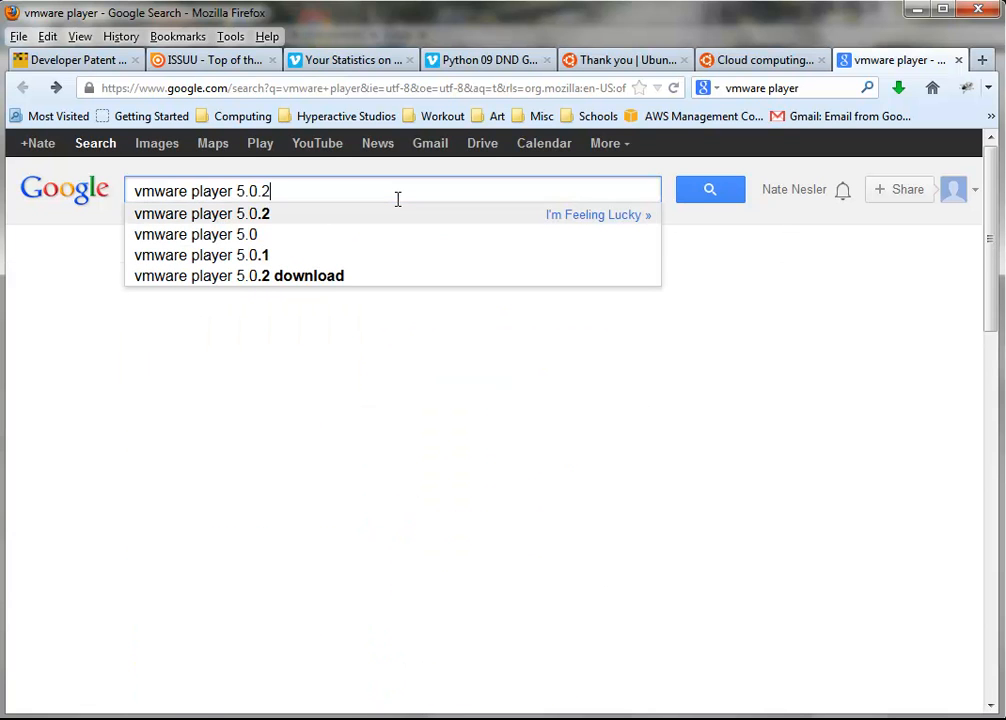
key(Down)
key(Down)
key(Down)
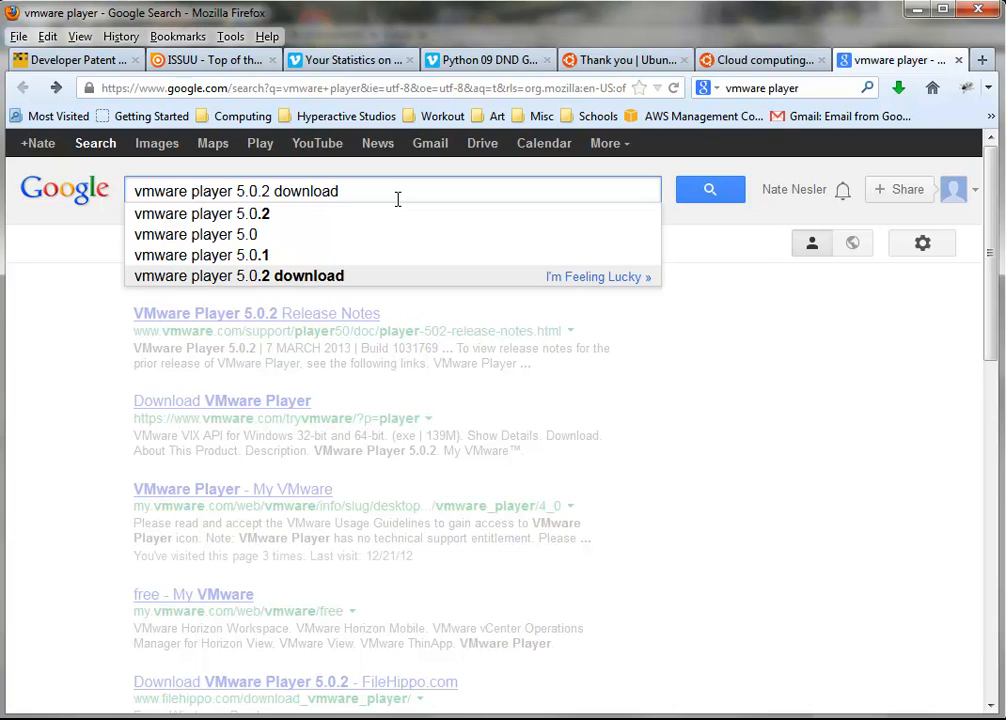
key(Return)
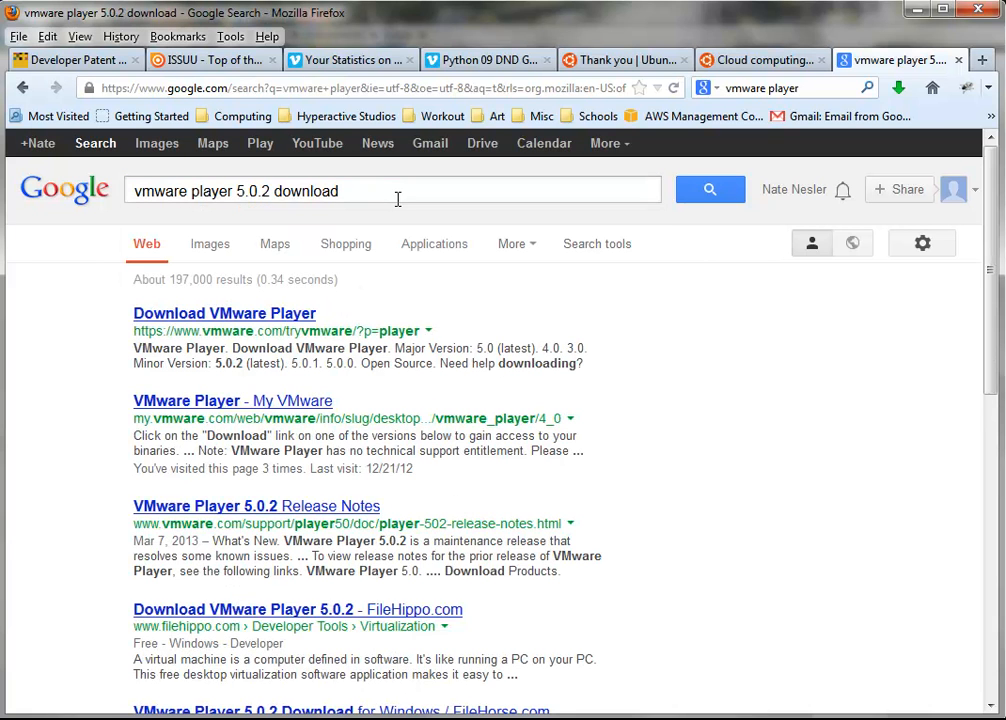
Step: Open the Download VMware Player 5.0 page and save the Windows 32/64-bit installer to Networking
click(313, 316)
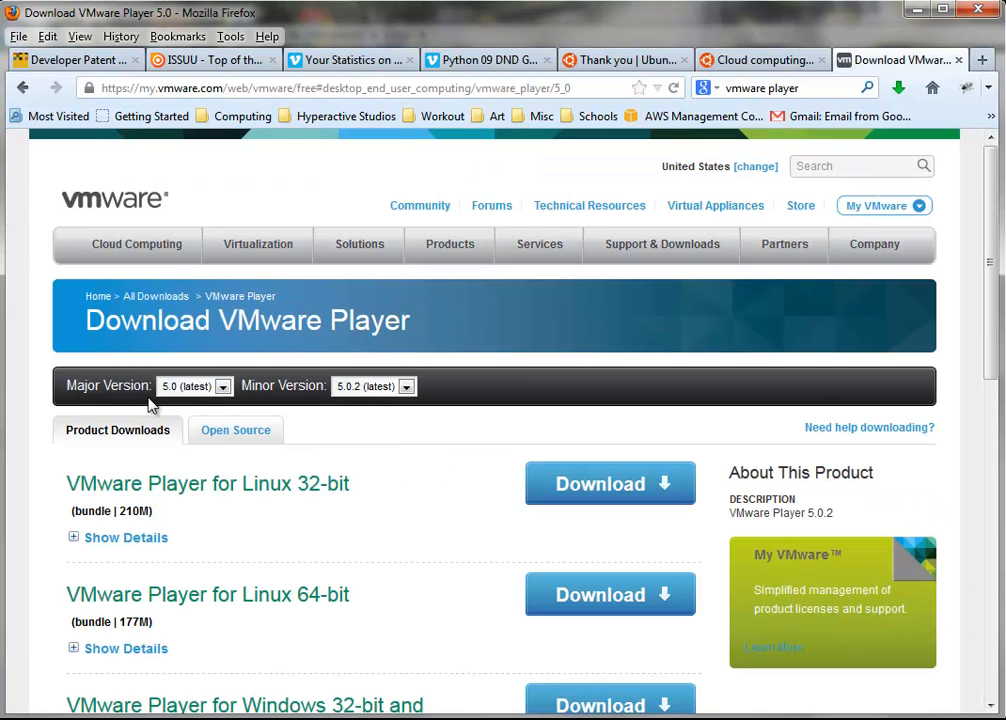
scroll(415, 505, down, 4)
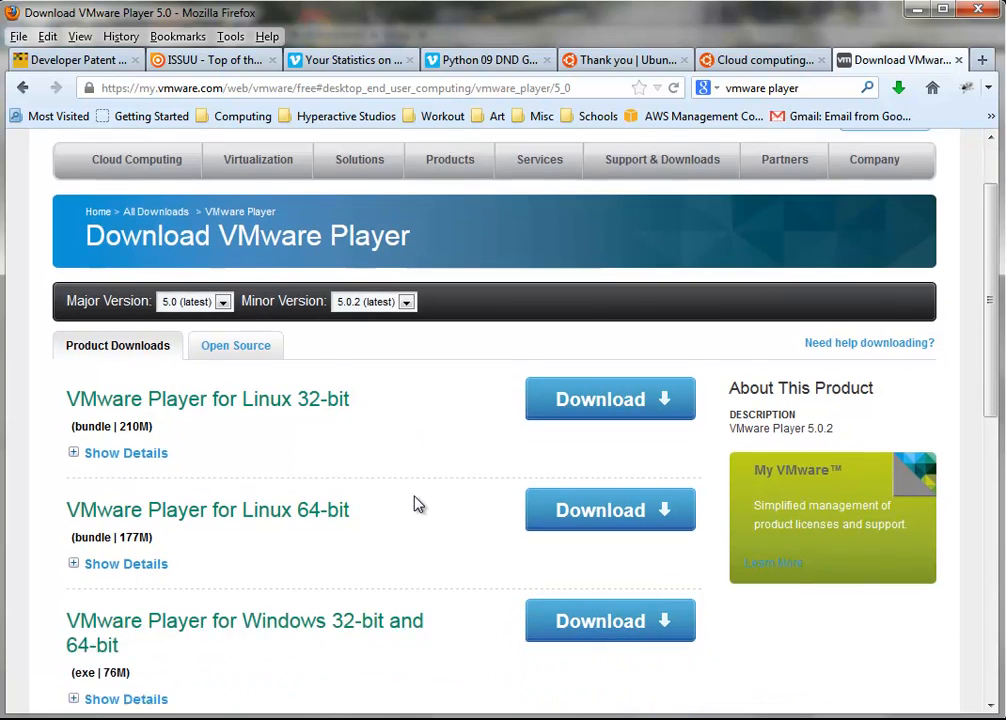
scroll(416, 504, down, 1)
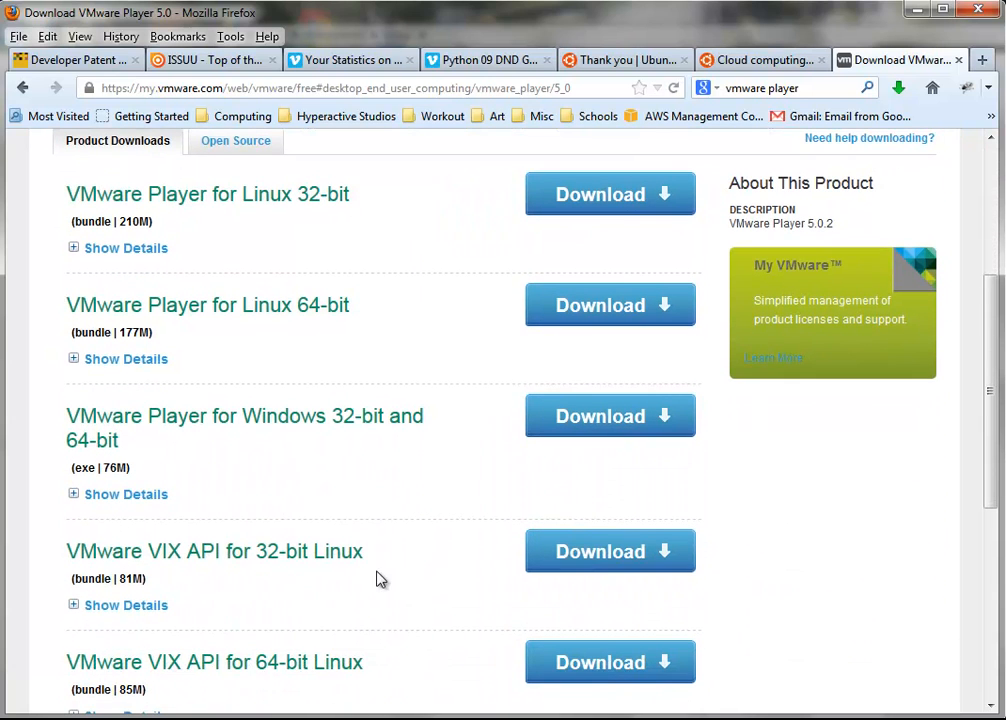
scroll(378, 580, down, 5)
scroll(378, 580, up, 6)
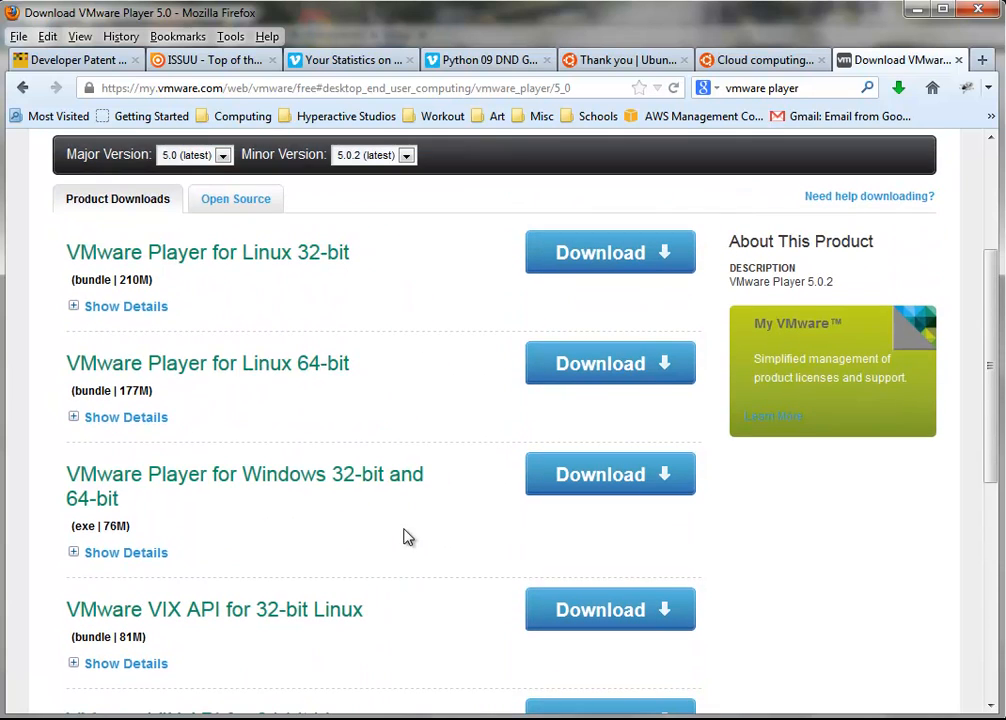
click(569, 473)
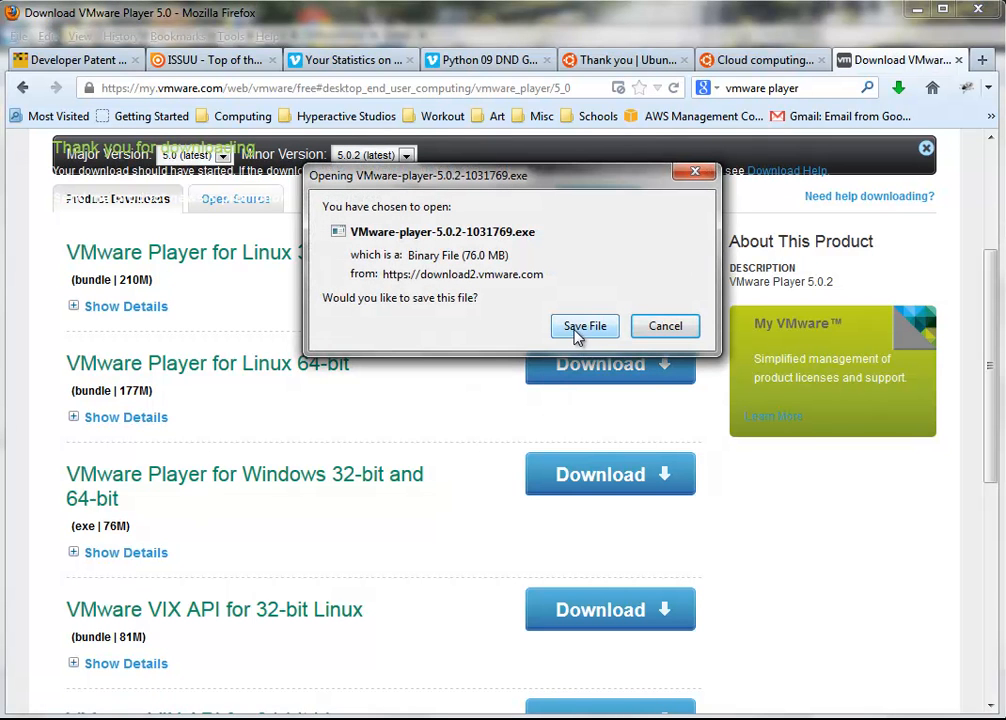
click(580, 327)
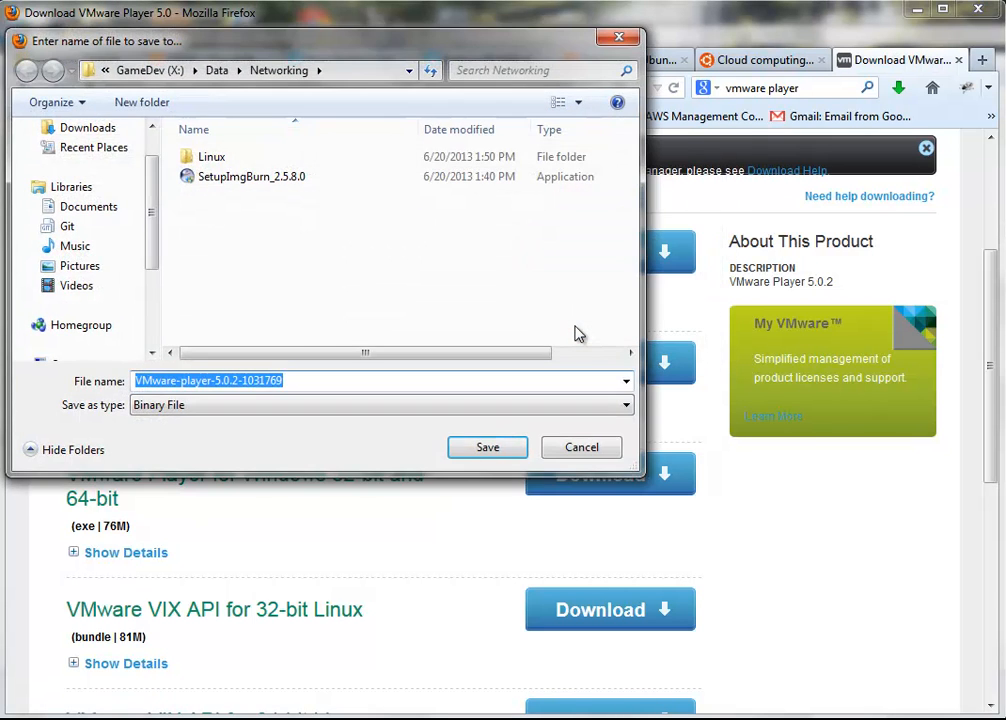
click(486, 448)
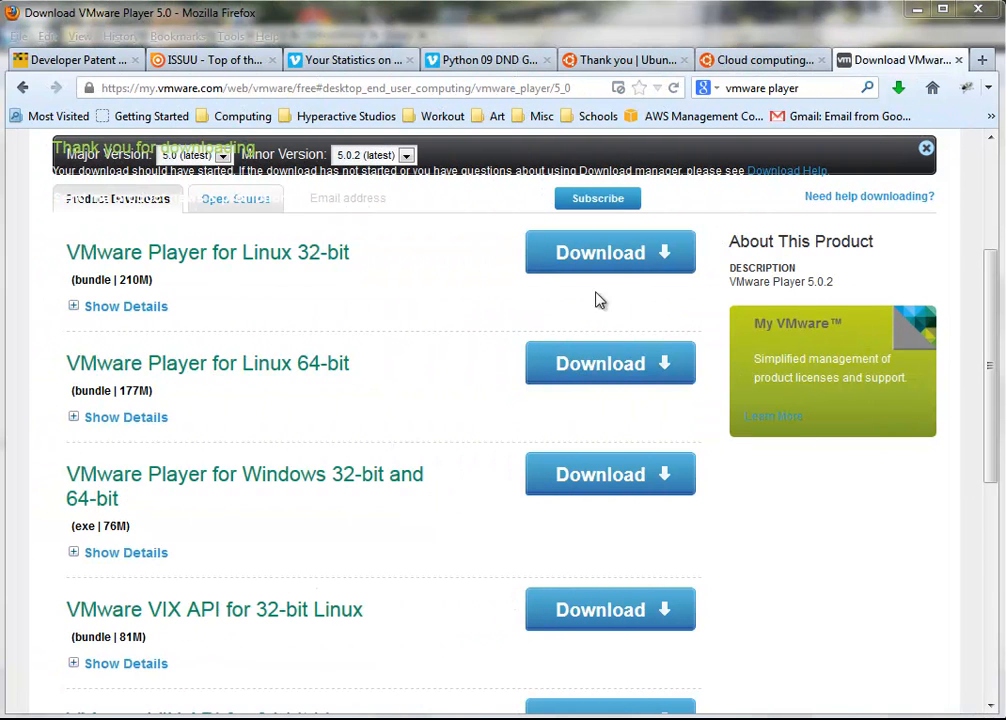
Step: Run the downloaded VMware Player installer and uninstall the old VMware Player 4.0.2
click(899, 90)
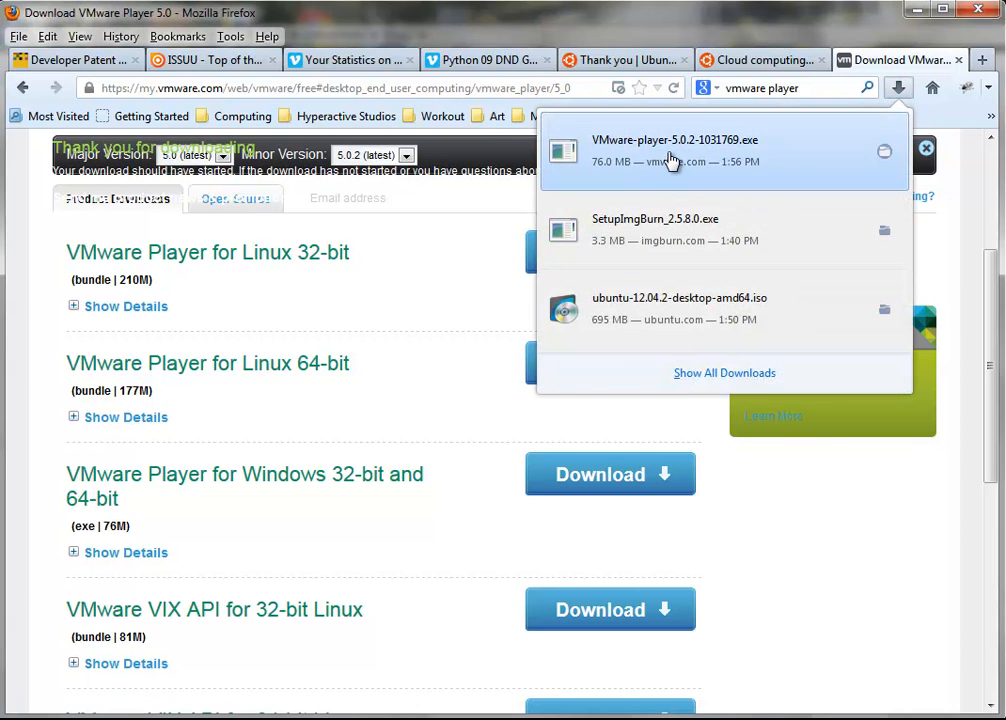
click(670, 165)
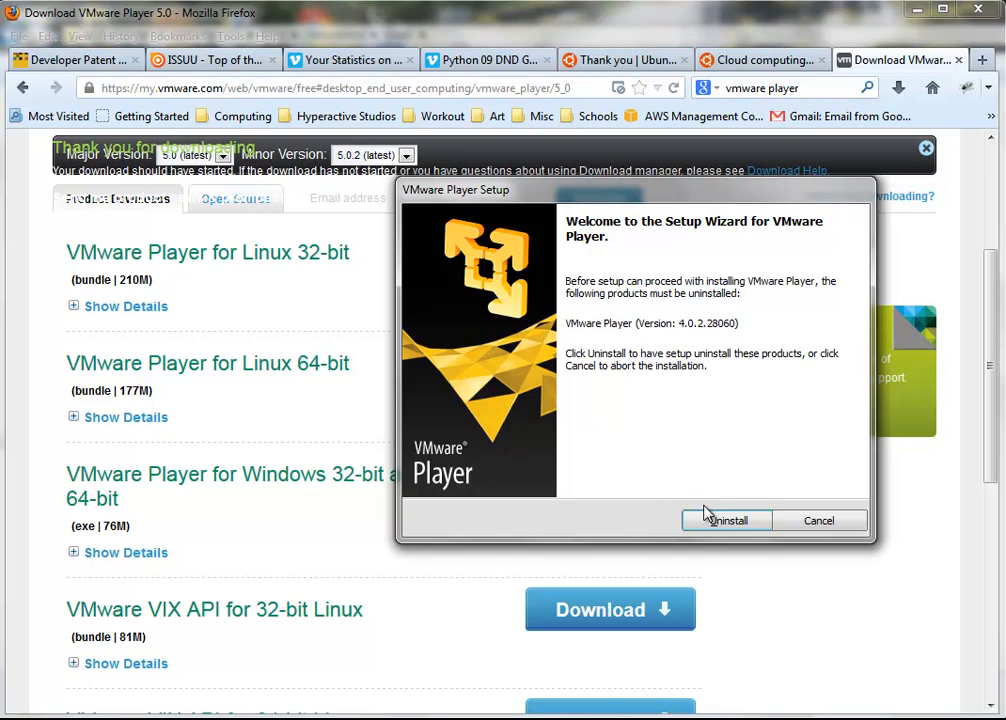
click(715, 520)
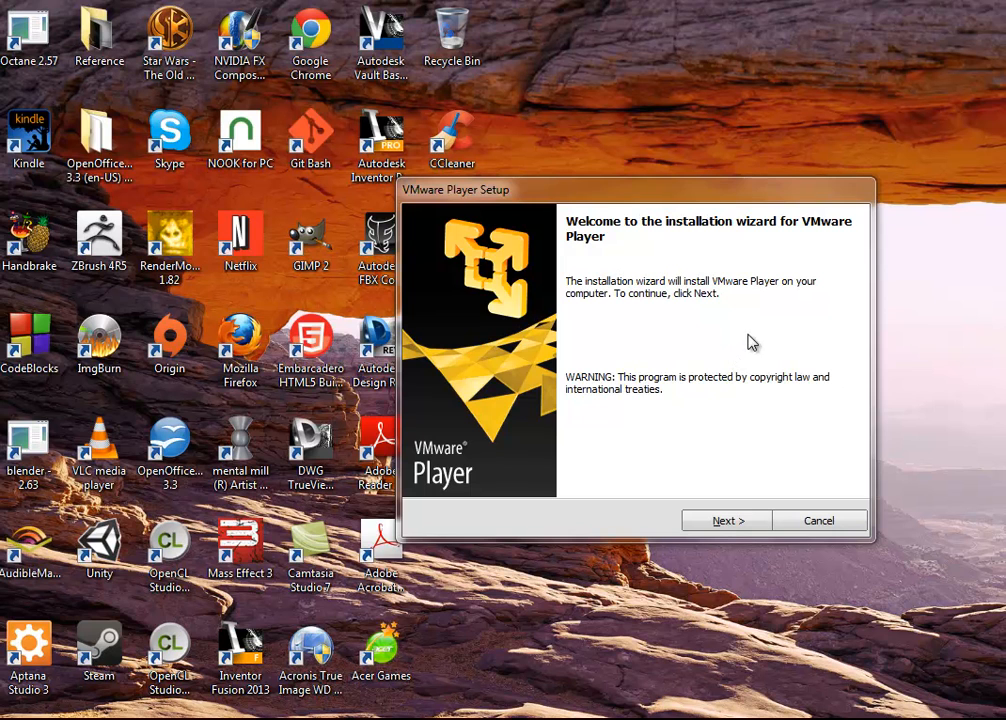
Step: Keep the default folder, feedback and shortcuts, turn off startup update checks, and reach Ready to Perform
click(727, 521)
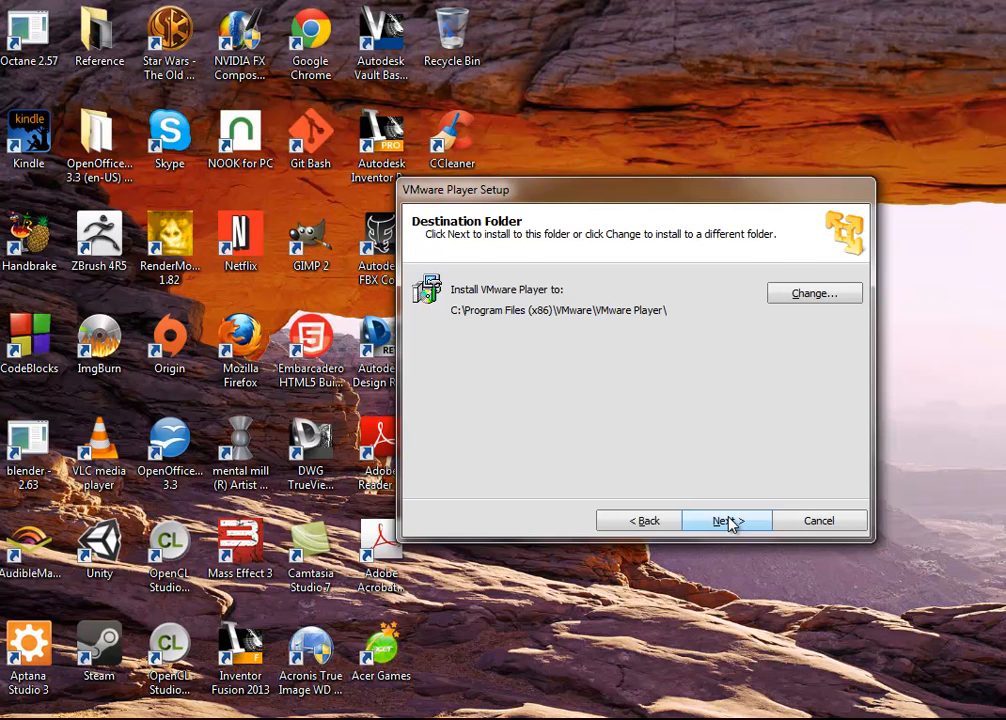
click(729, 519)
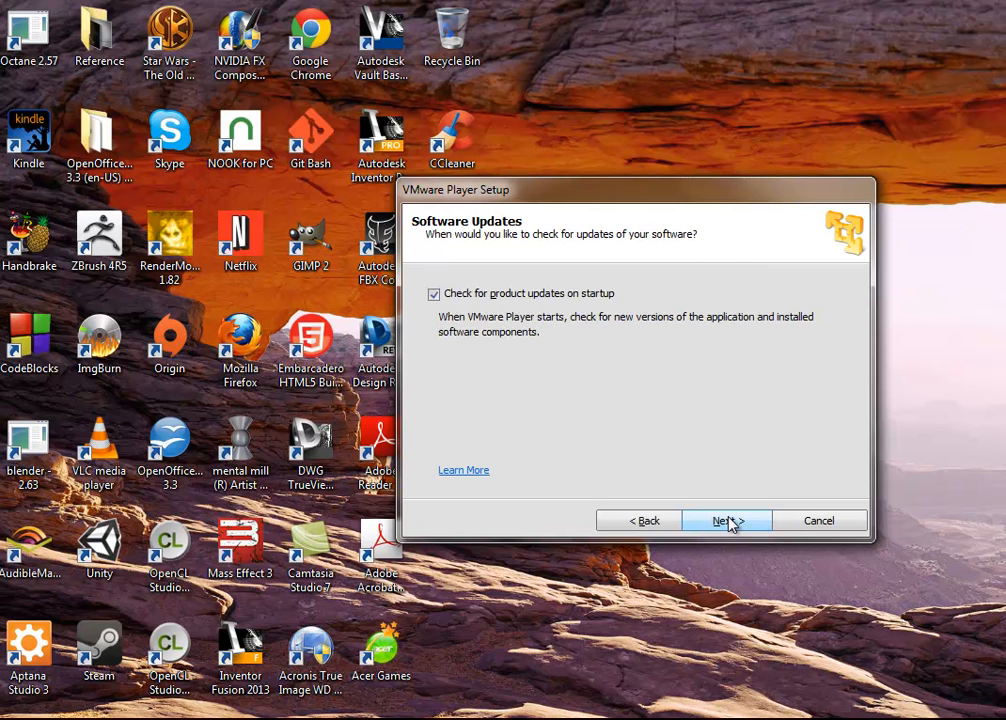
click(434, 294)
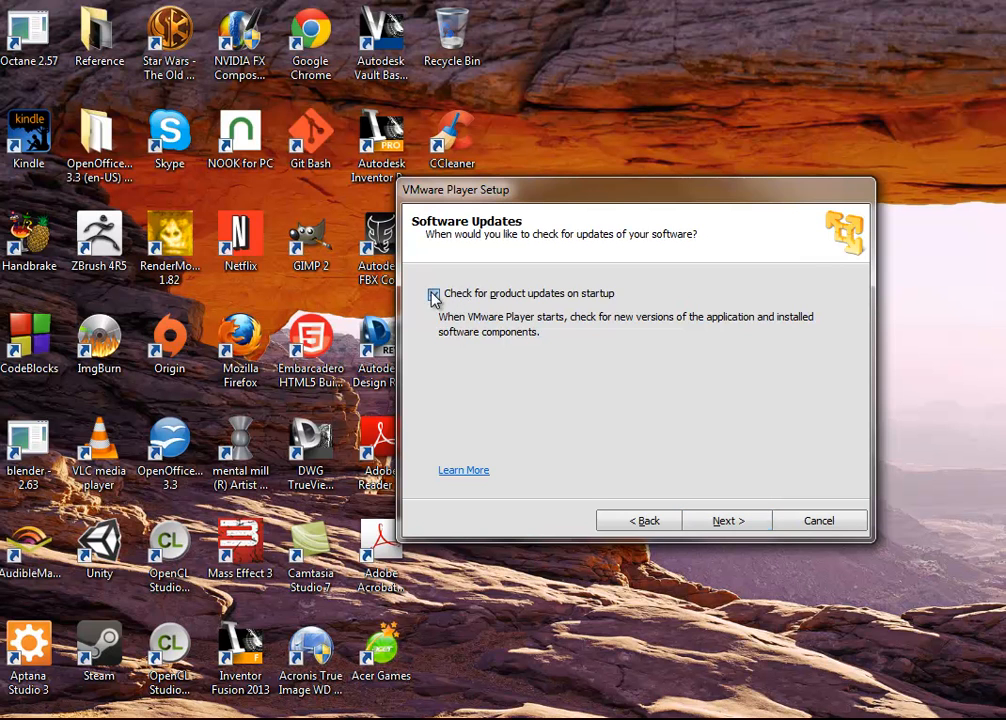
click(718, 520)
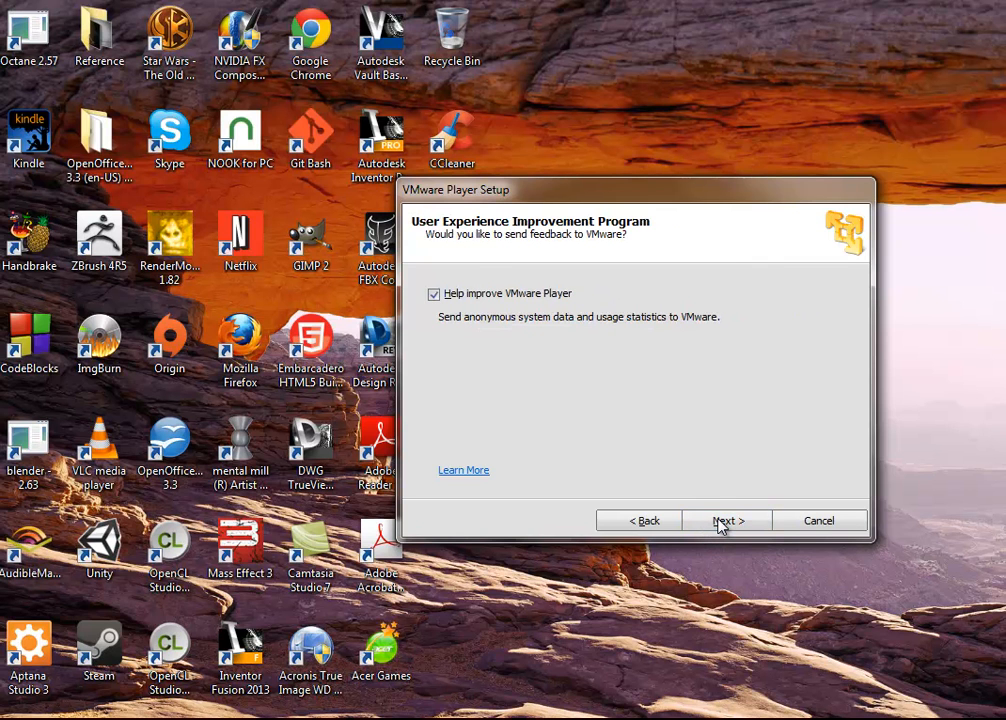
click(720, 522)
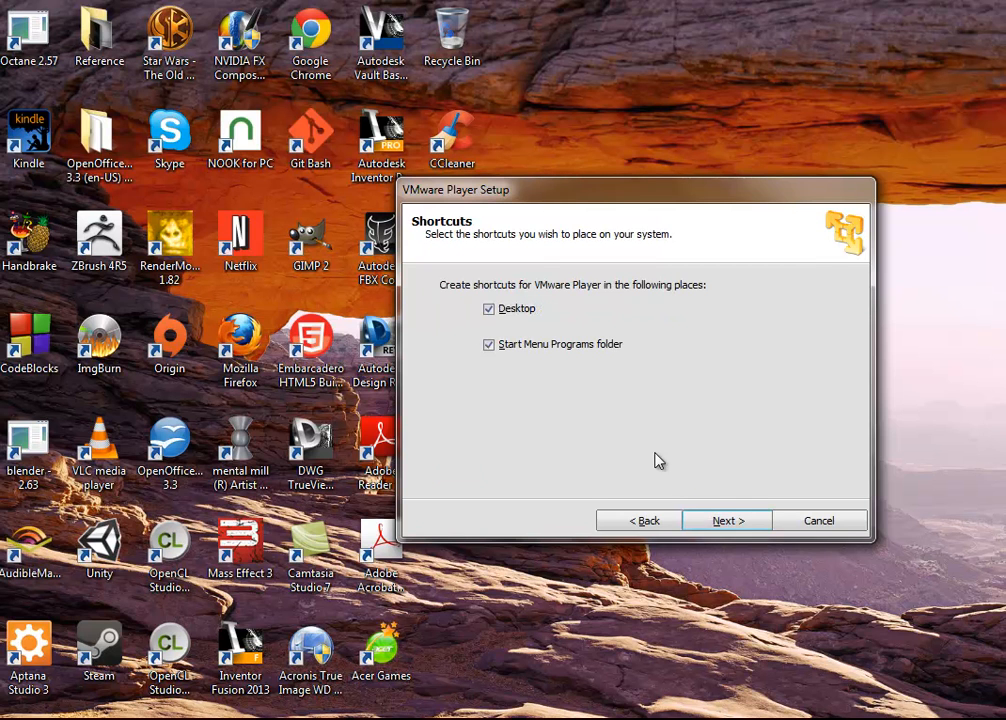
click(722, 522)
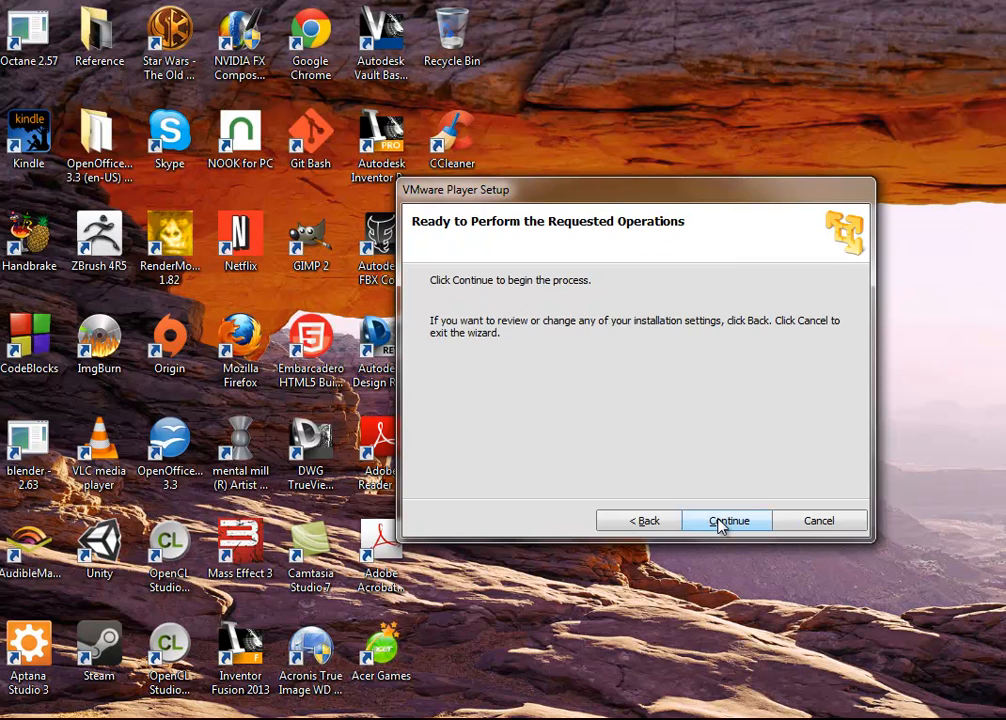
Step: Run the VMware Player installation to completion and exit the Setup wizard
click(722, 524)
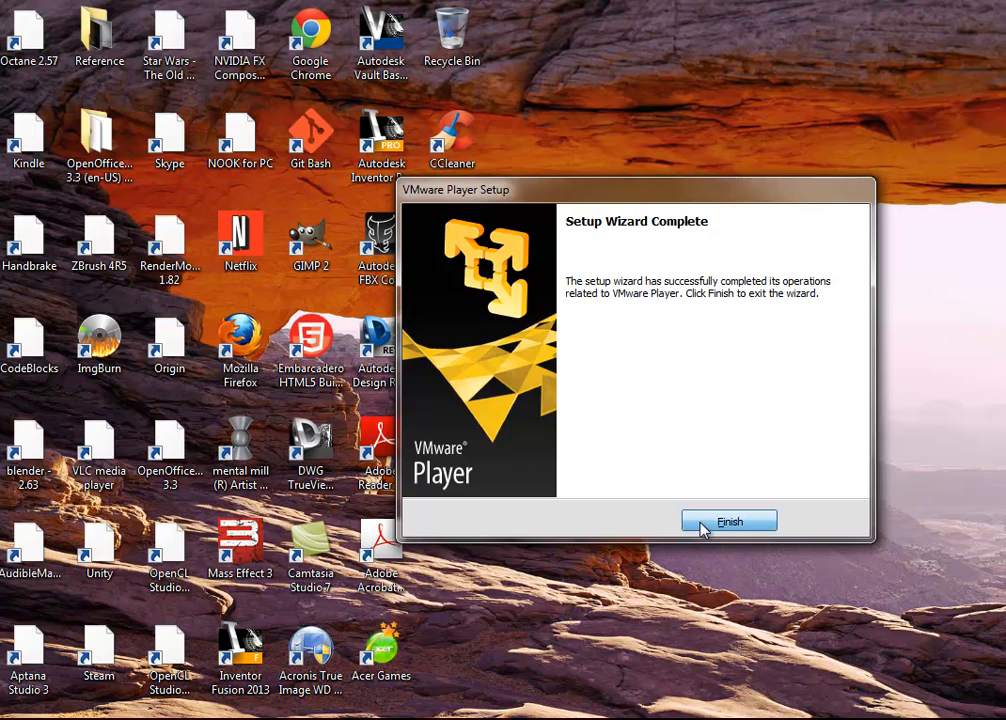
click(703, 527)
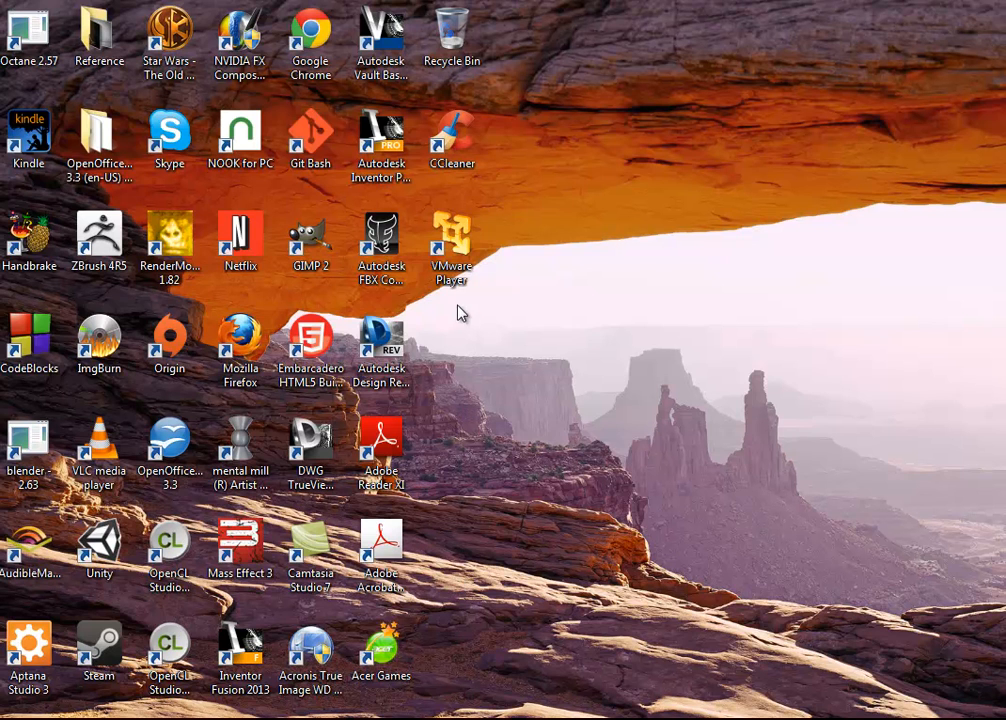
Step: Launch VMware Player from its desktop icon and accept the license terms
double_click(448, 258)
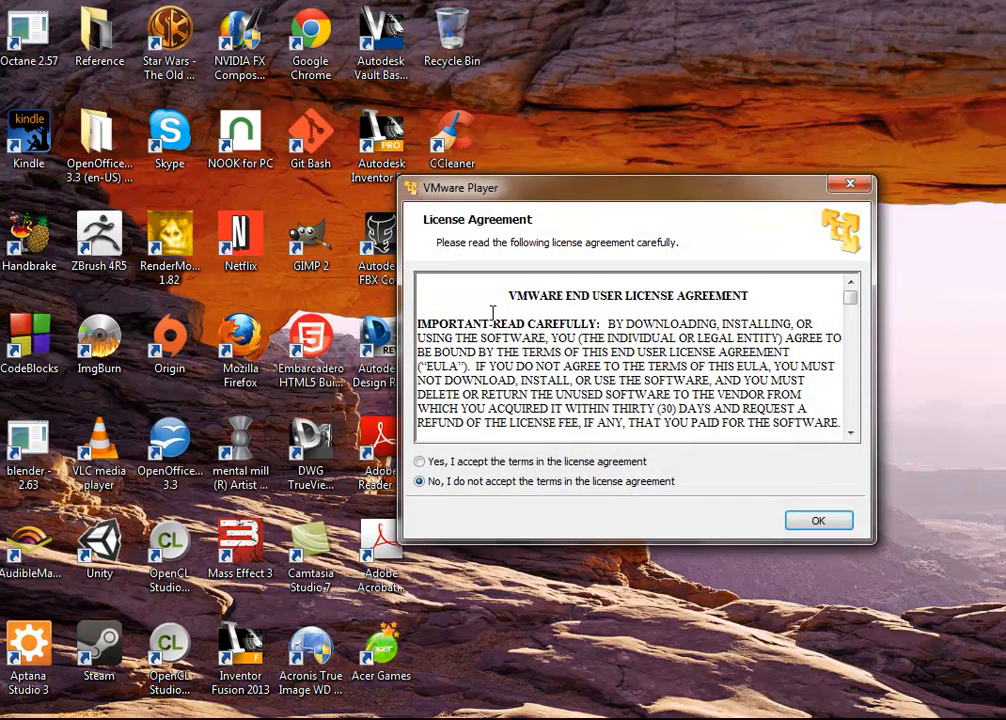
click(467, 466)
click(818, 522)
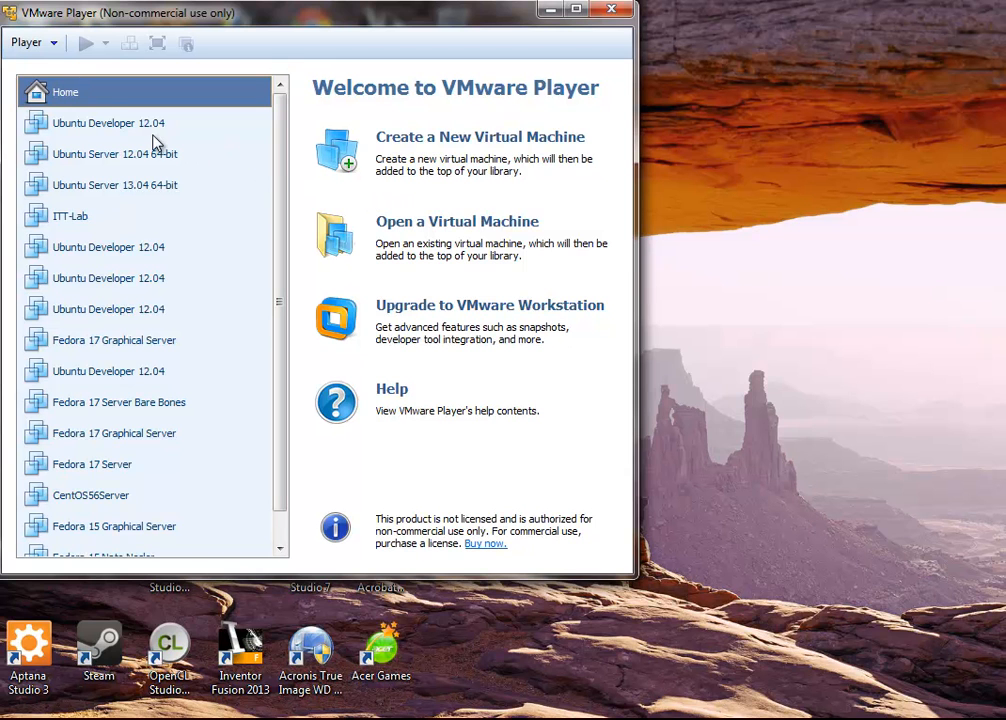
Step: Start the New Virtual Machine Wizard, installing the operating system later
click(445, 148)
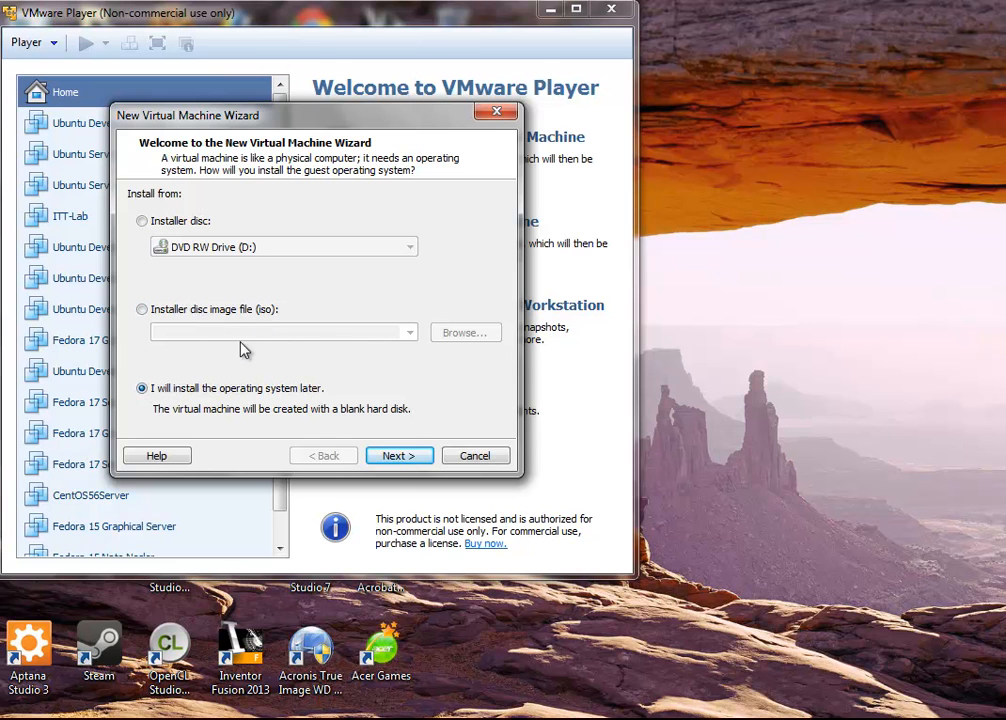
Step: Choose Linux with version Ubuntu 64-bit as the guest operating system
click(386, 455)
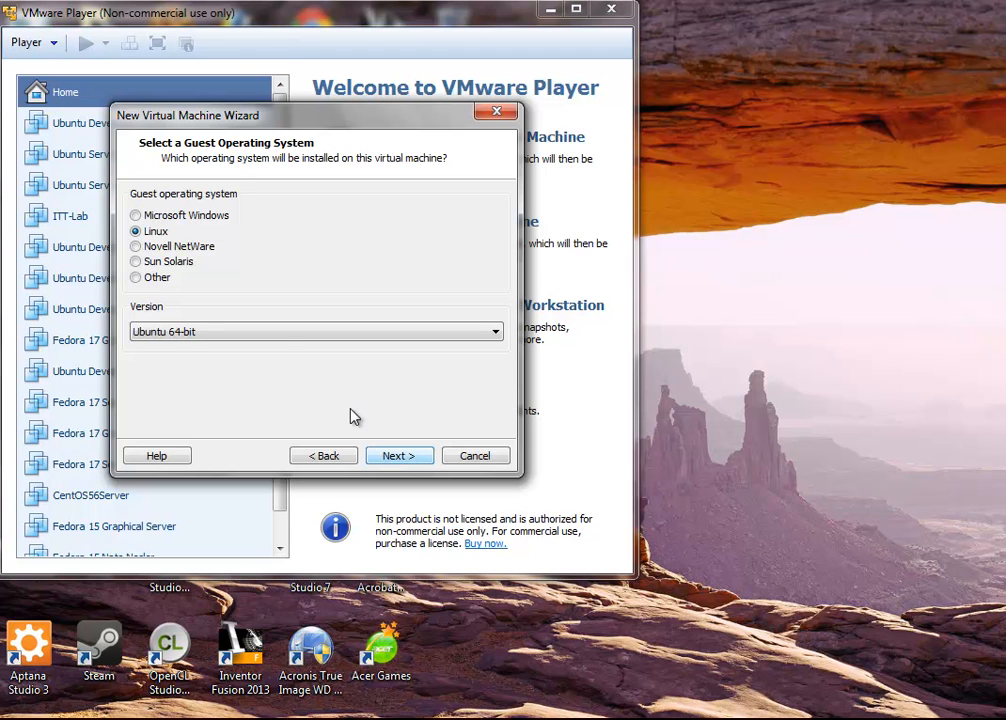
click(498, 332)
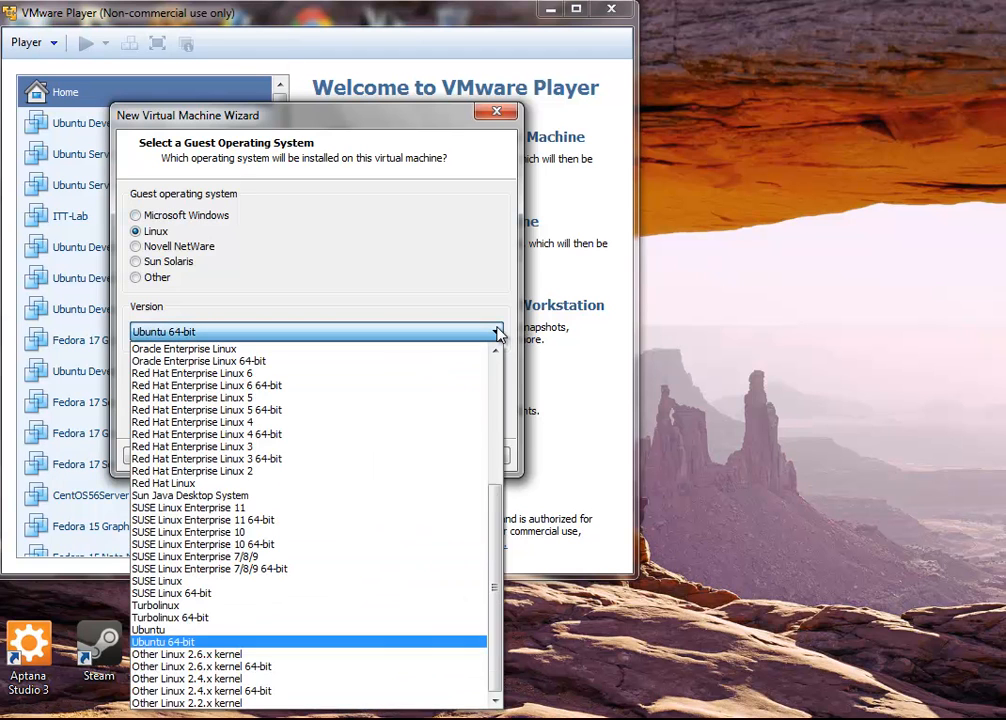
click(340, 642)
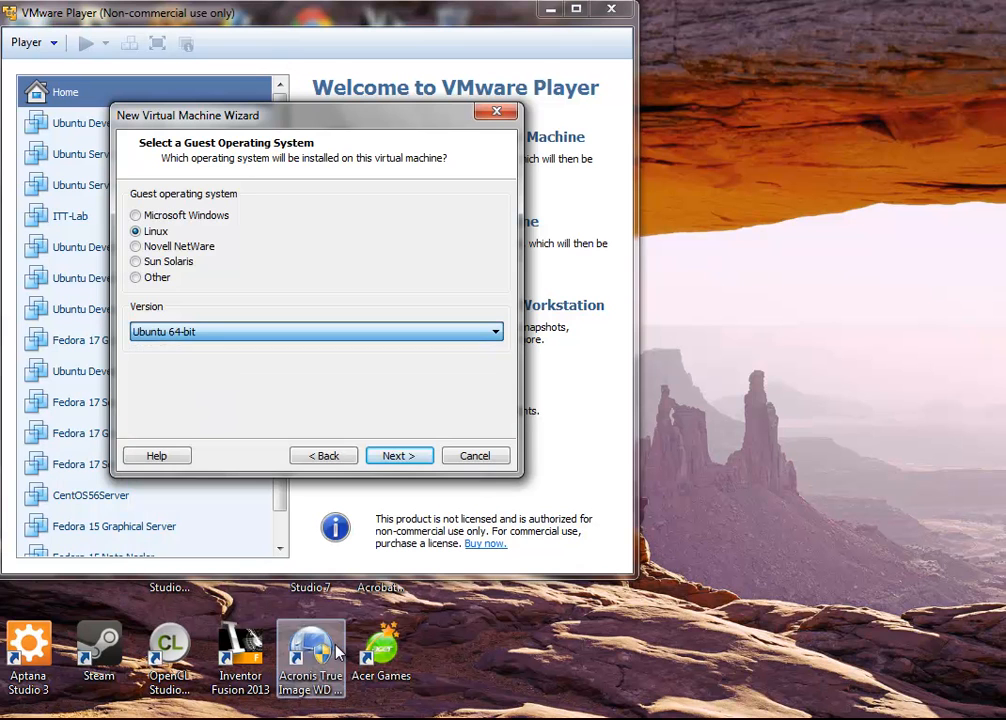
Step: Insert '12.04' into the machine name to make it 'Ubuntu 12.04 64-bit'
click(396, 456)
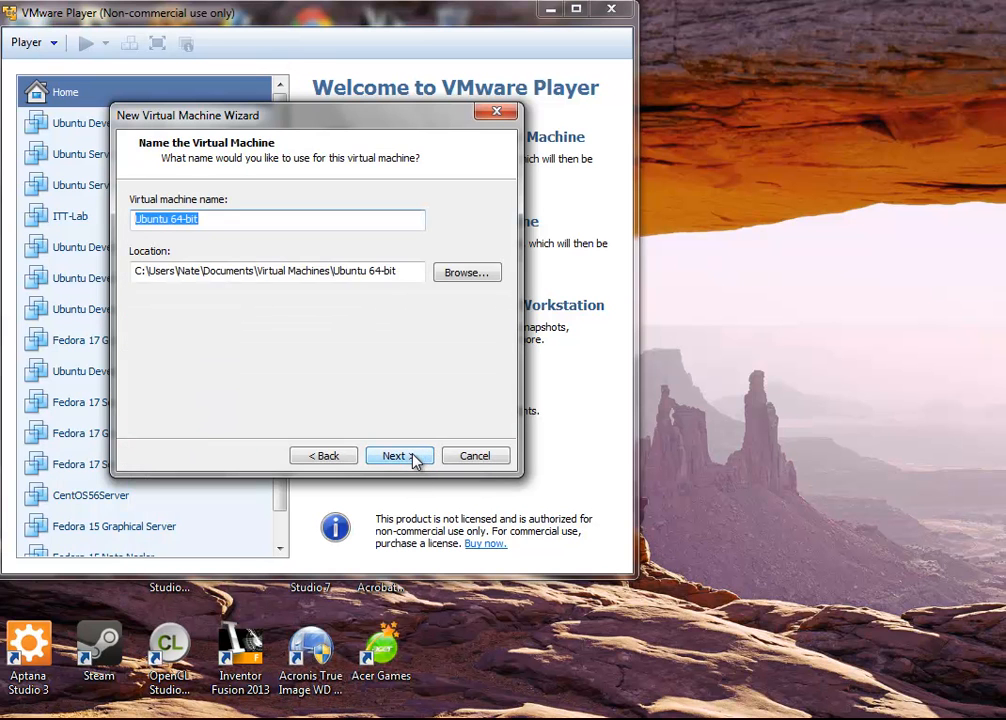
click(307, 226)
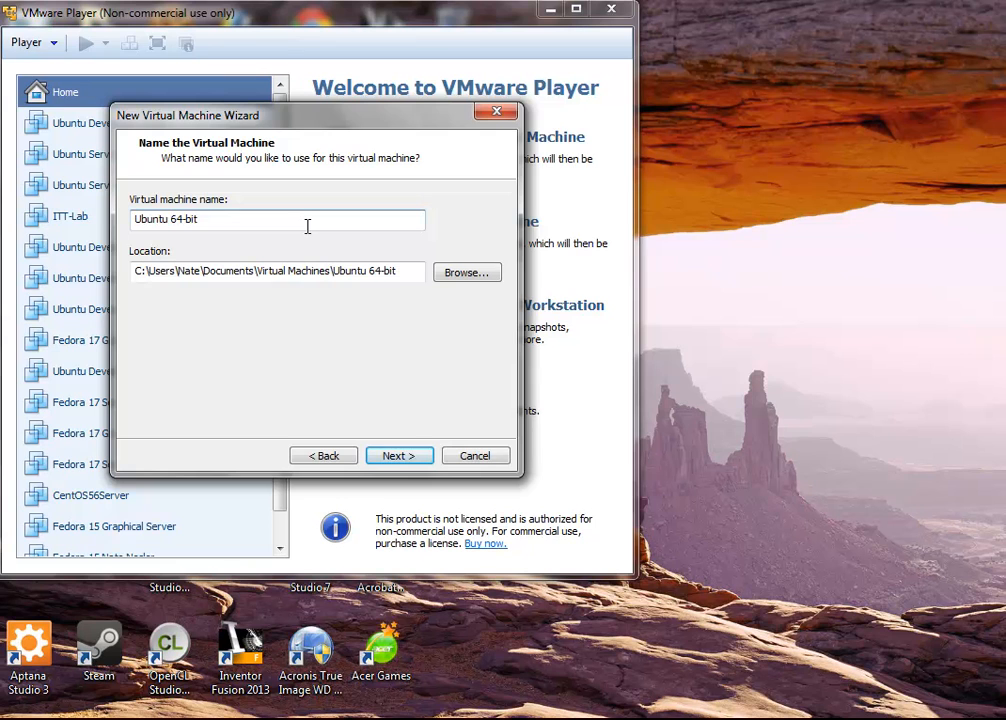
text(12.04)
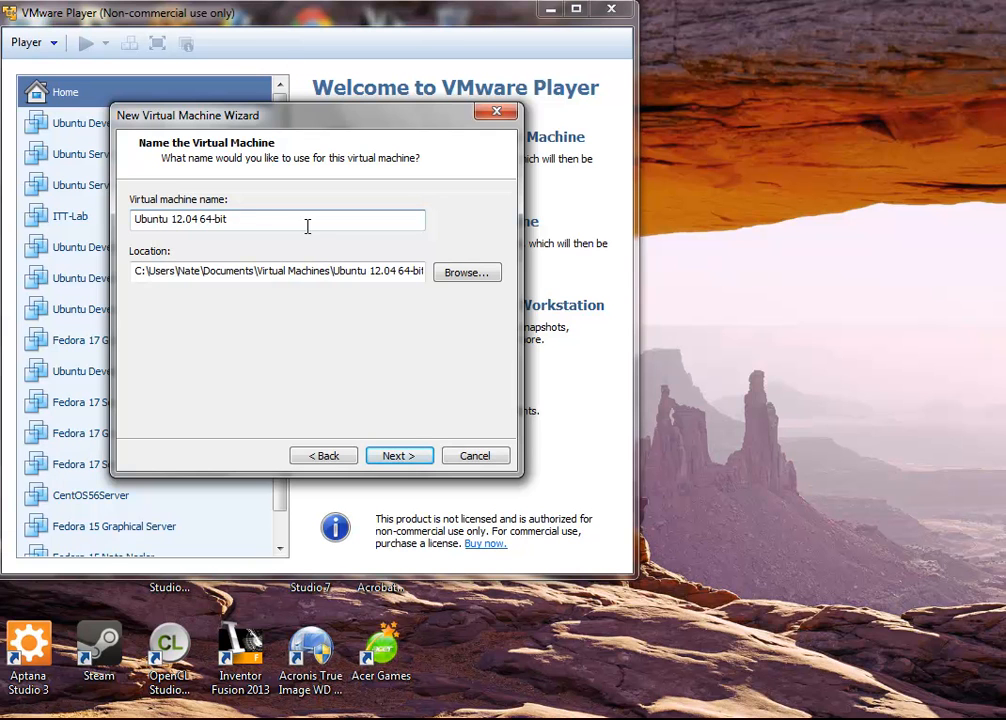
Step: Browse the location to GameDev (X:) > Data > Networking > Linux > VM
click(450, 275)
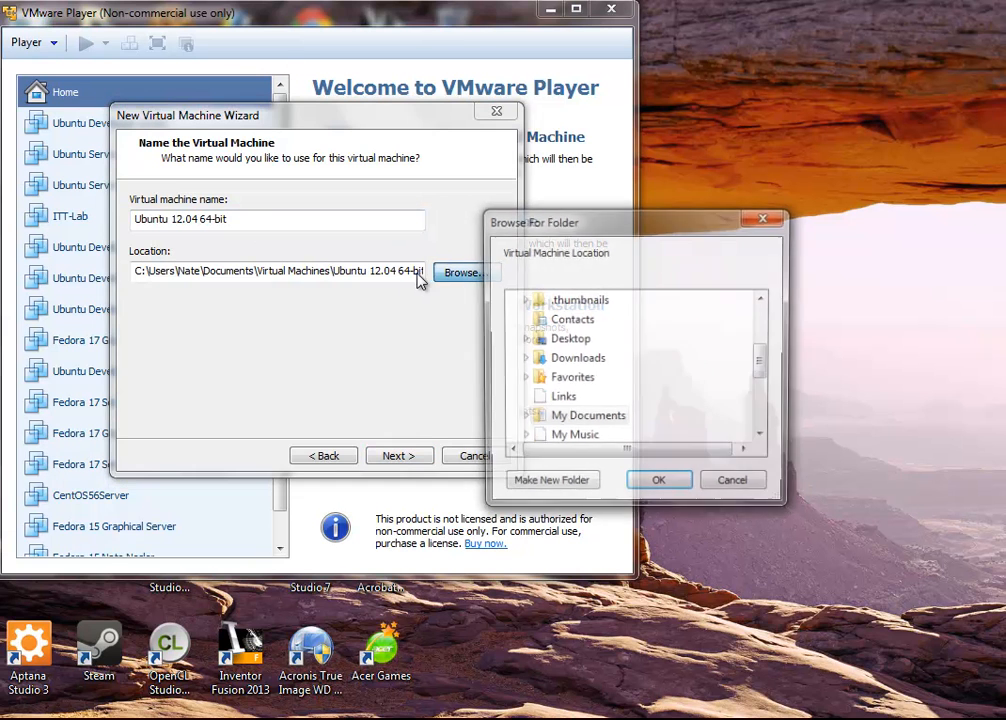
drag(764, 372, 761, 422)
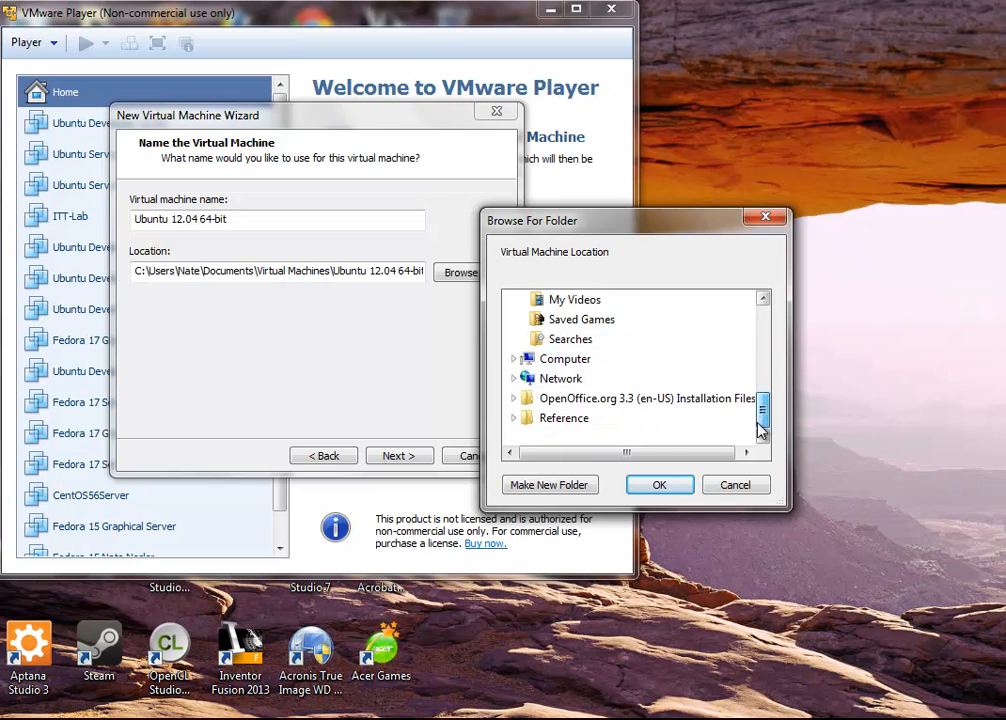
click(577, 359)
drag(764, 385, 762, 413)
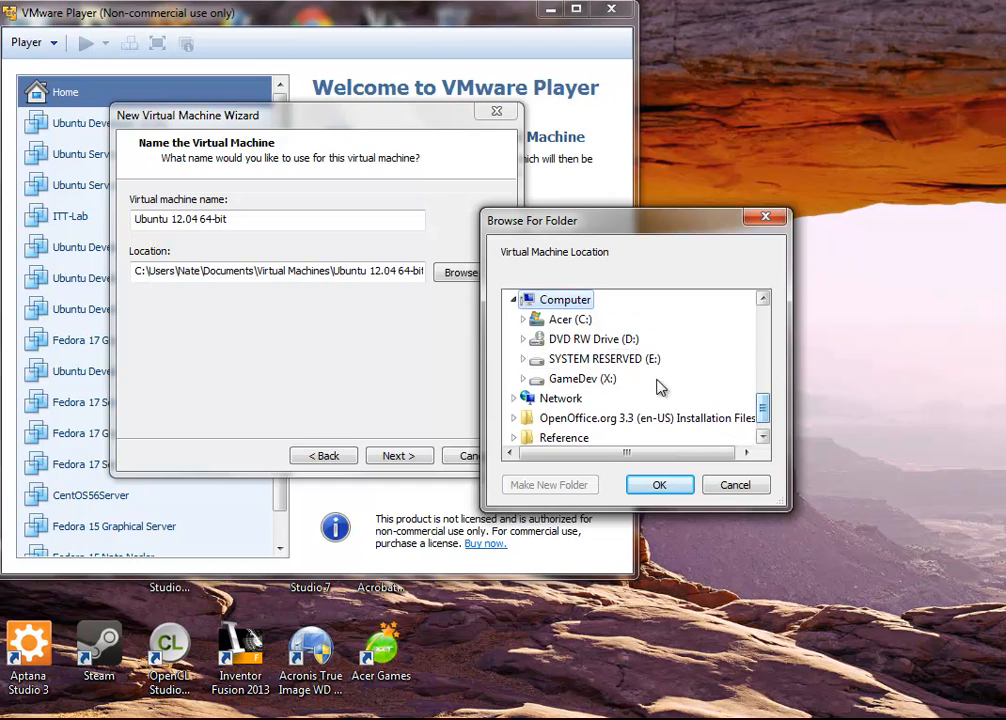
click(579, 383)
drag(761, 402, 765, 422)
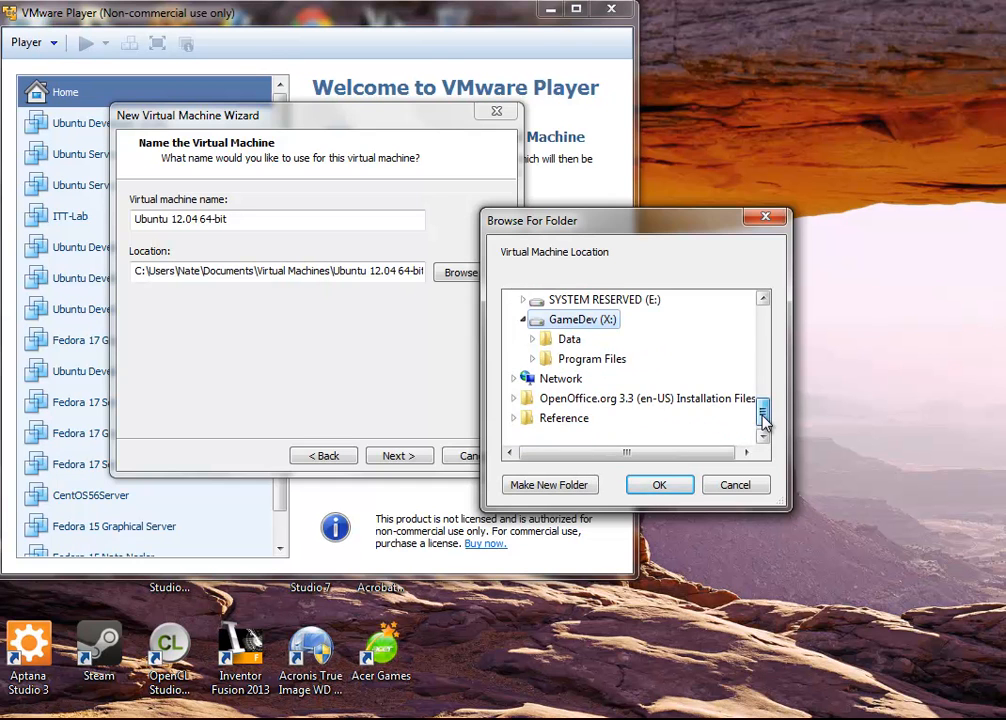
click(578, 340)
drag(763, 359, 763, 401)
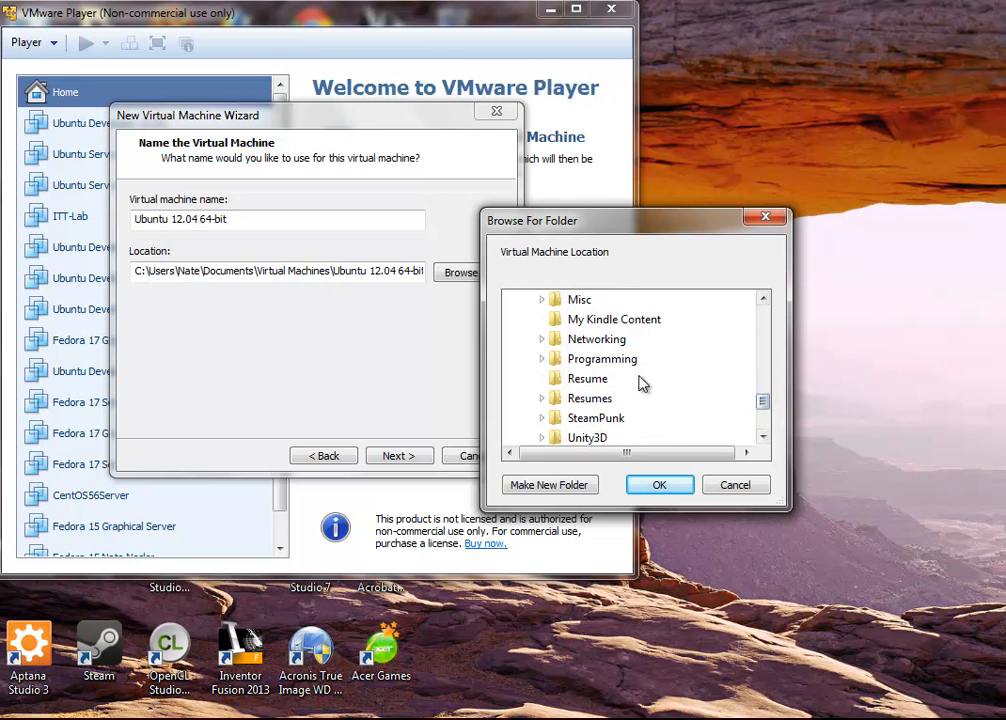
click(614, 342)
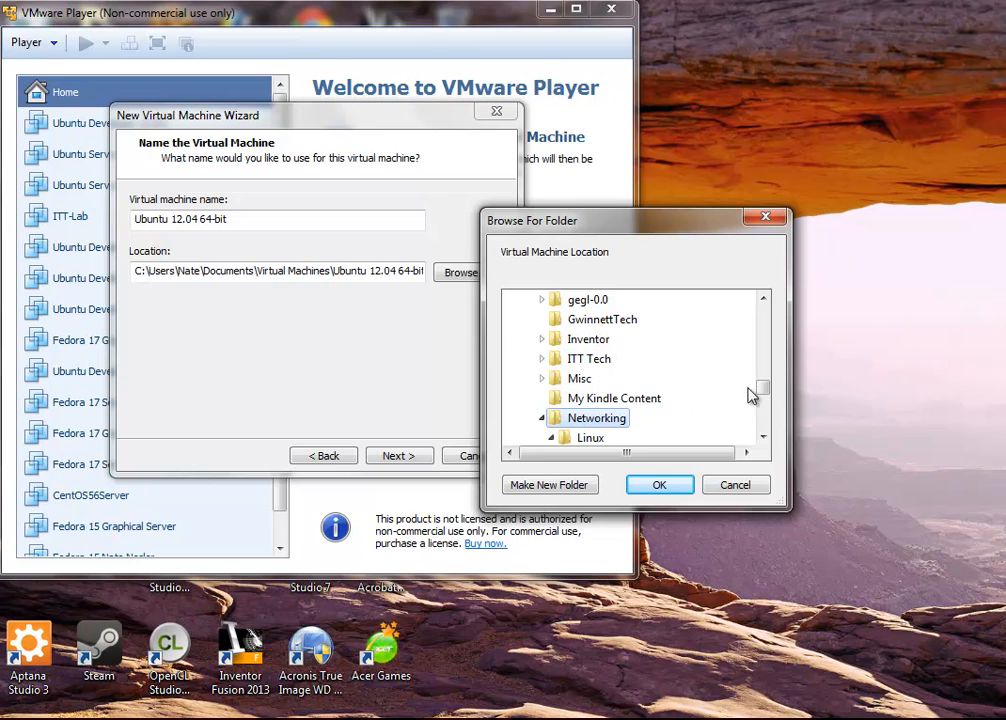
drag(765, 391, 667, 409)
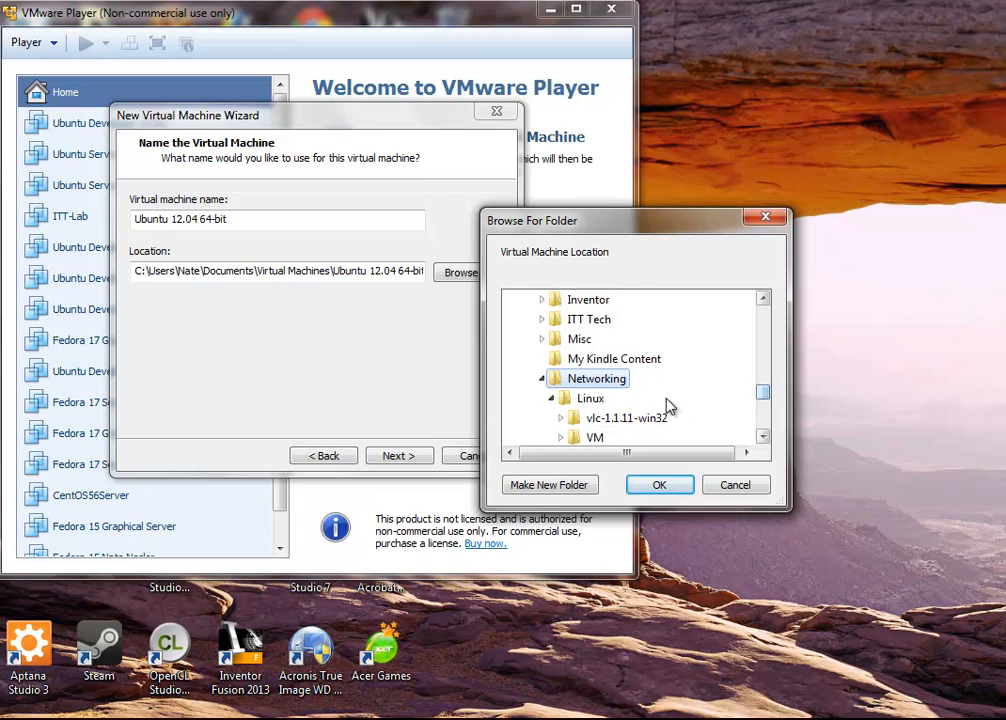
drag(763, 392, 770, 406)
click(597, 380)
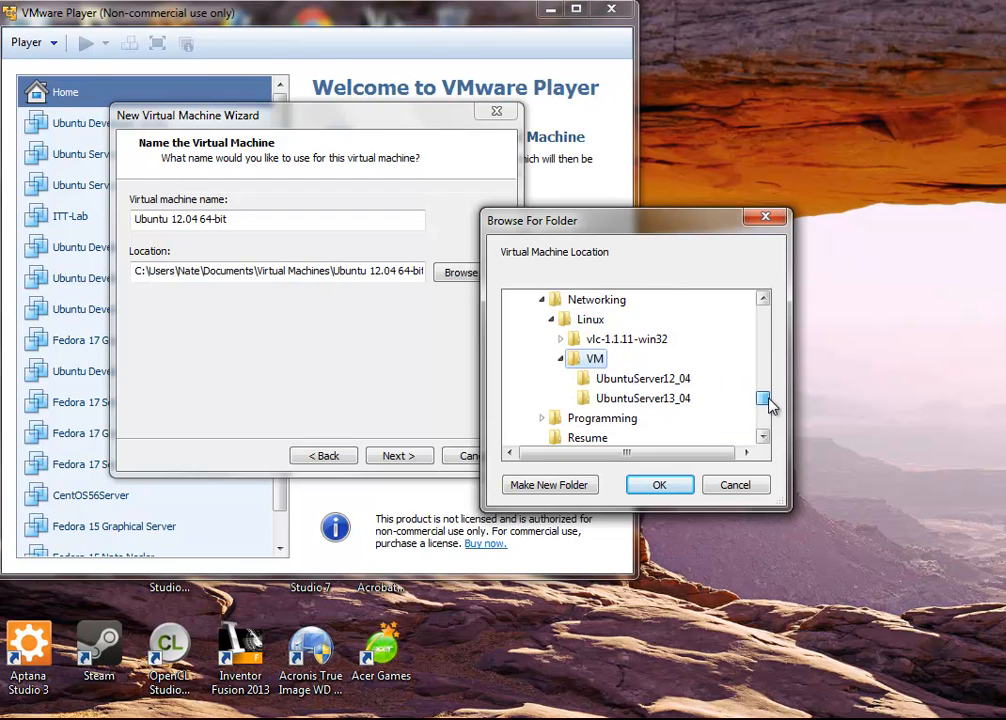
Step: Create a UbuntuDesktop12_04 folder under VM and use it as the machine's location
click(538, 490)
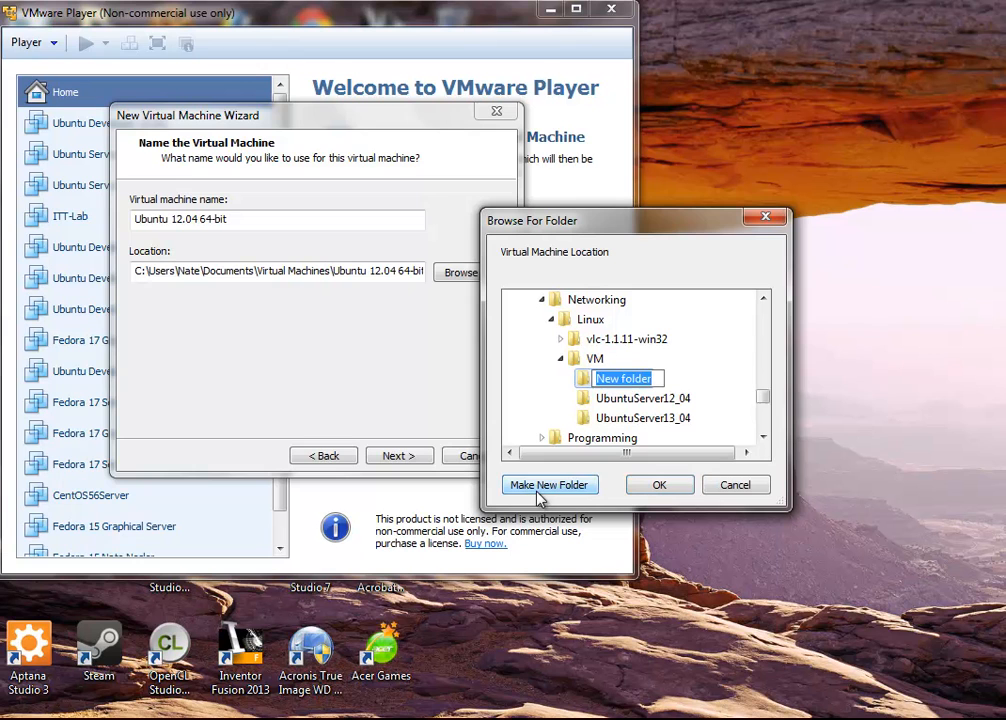
text(Ubn)
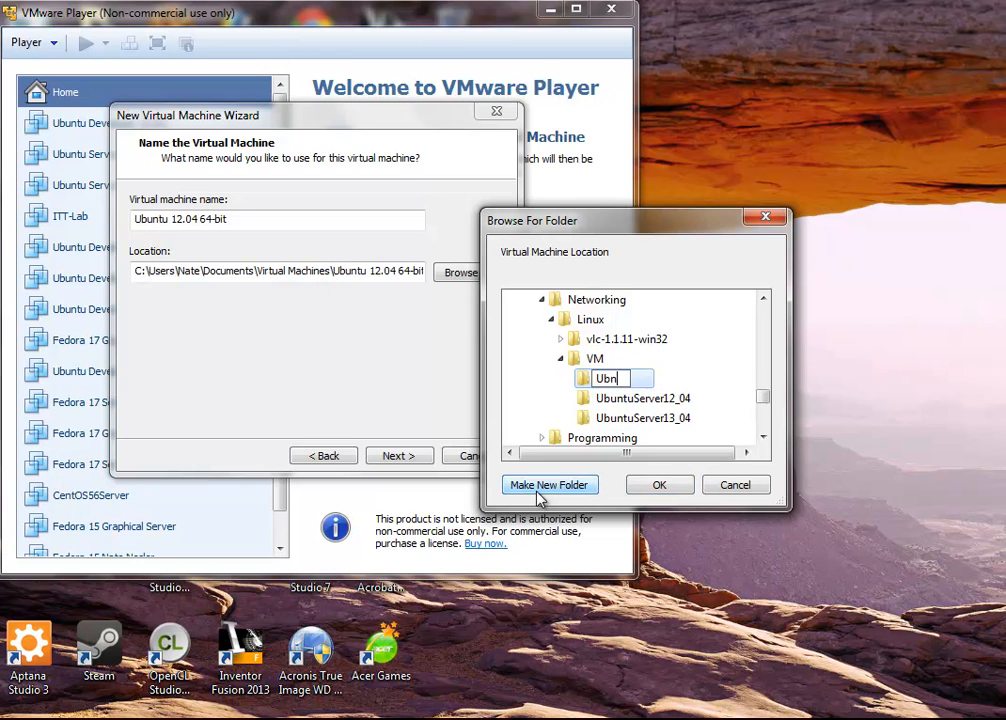
key(BackSpace)
text(untuDeskt)
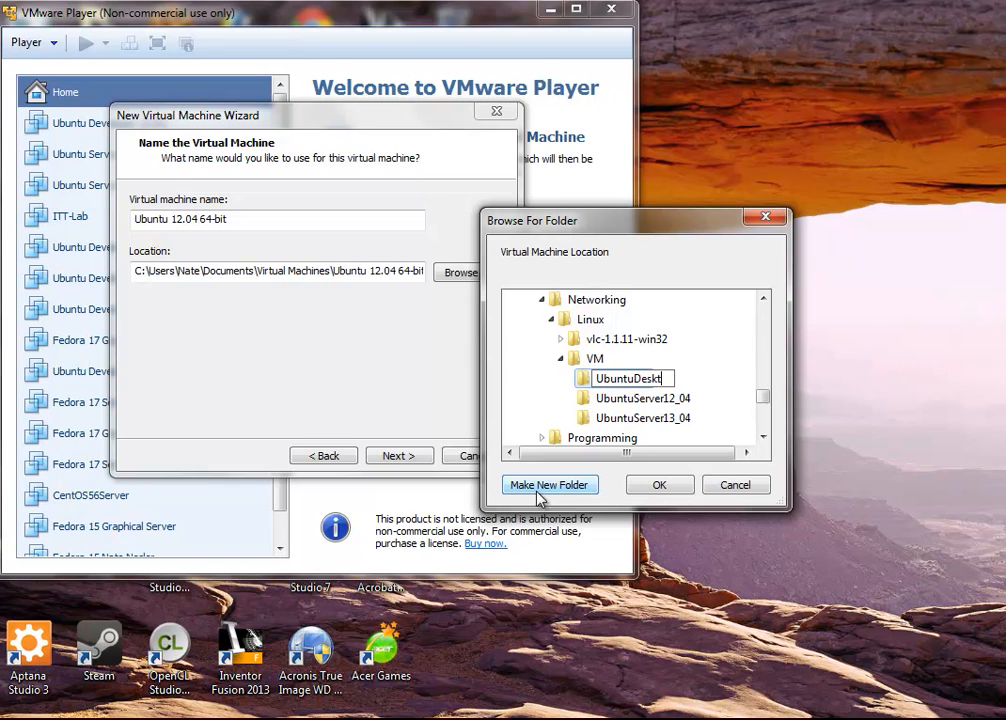
text(op12_04)
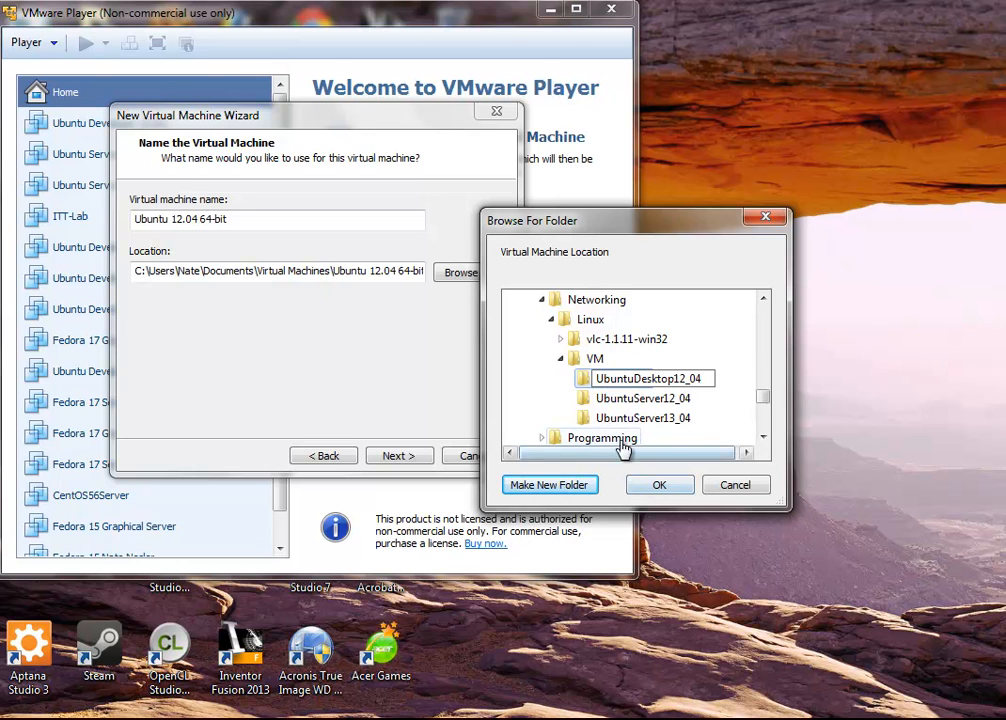
click(625, 378)
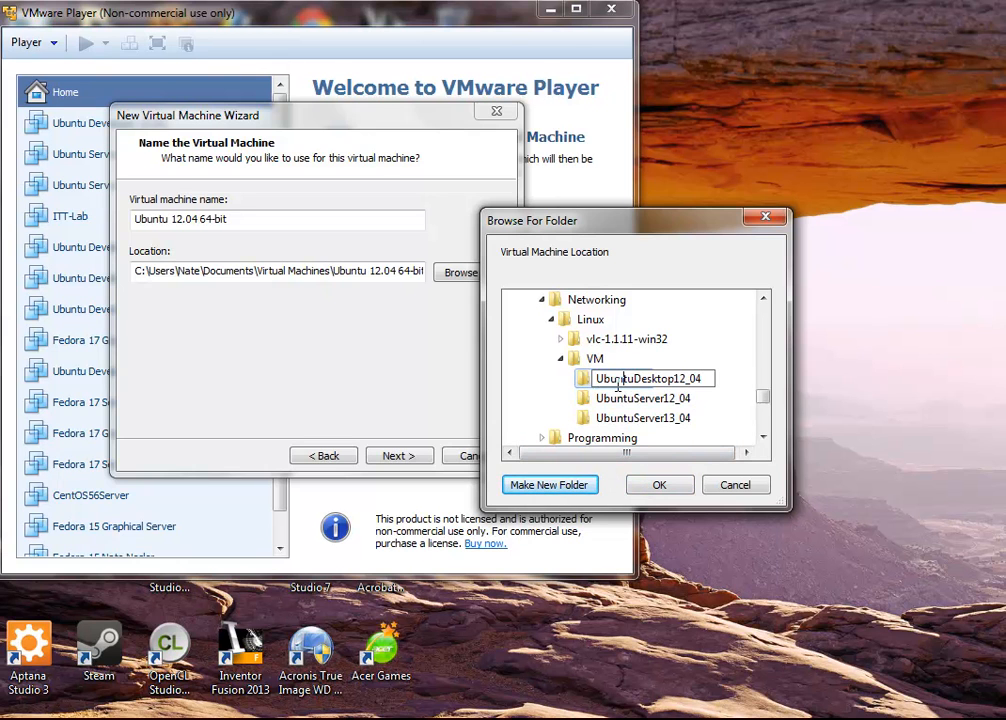
key(Return)
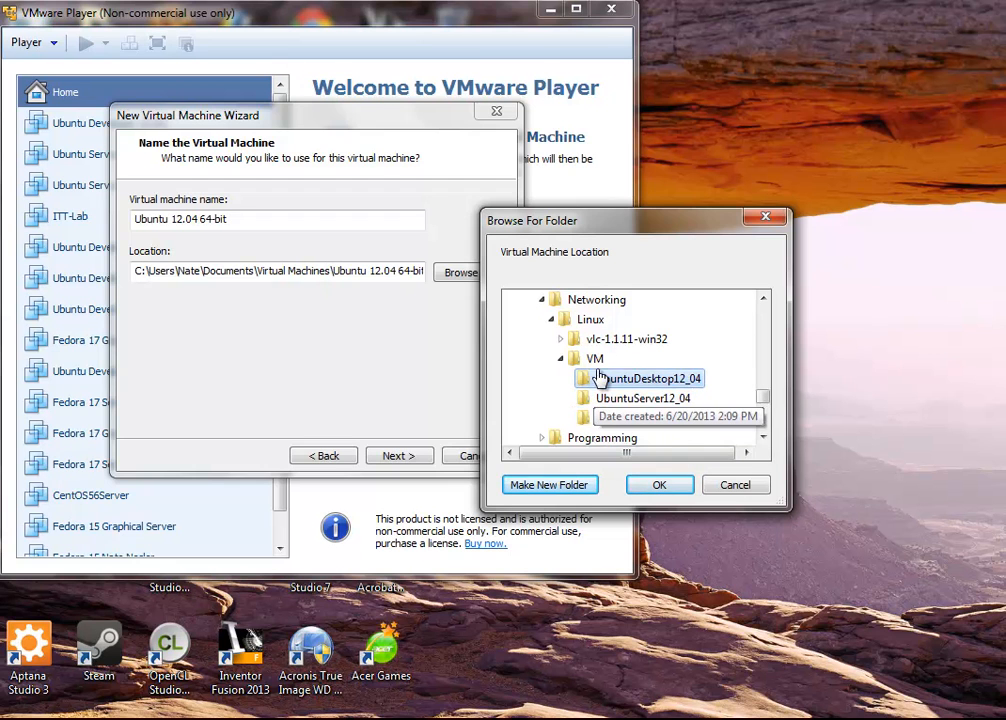
click(648, 485)
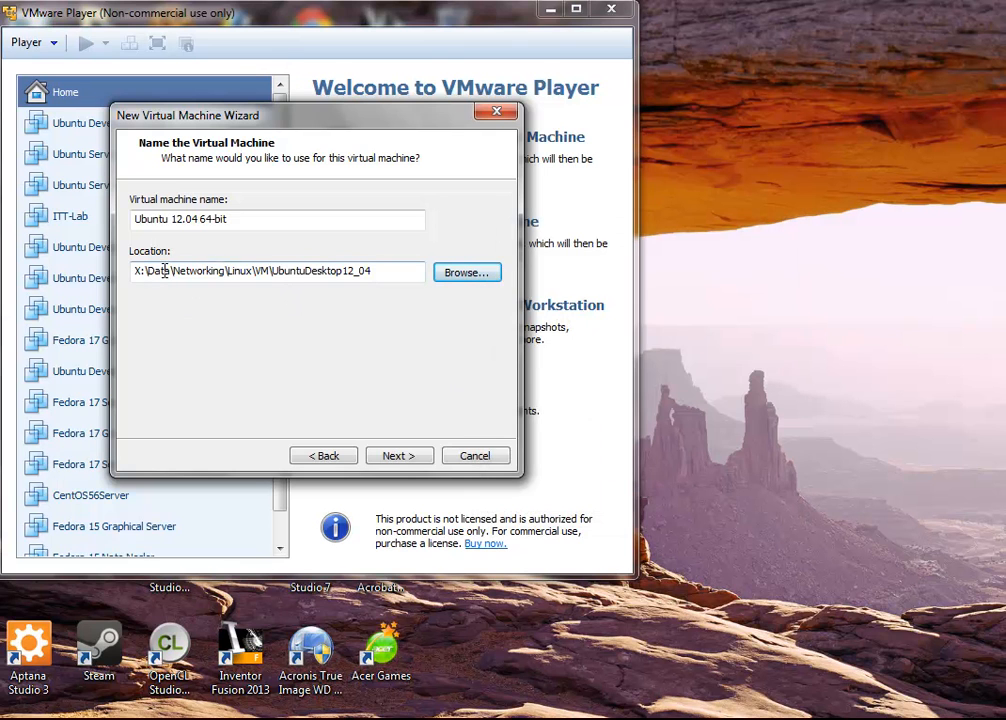
Step: Keep the 50 GB disk stored as a single file and move to the summary
click(390, 458)
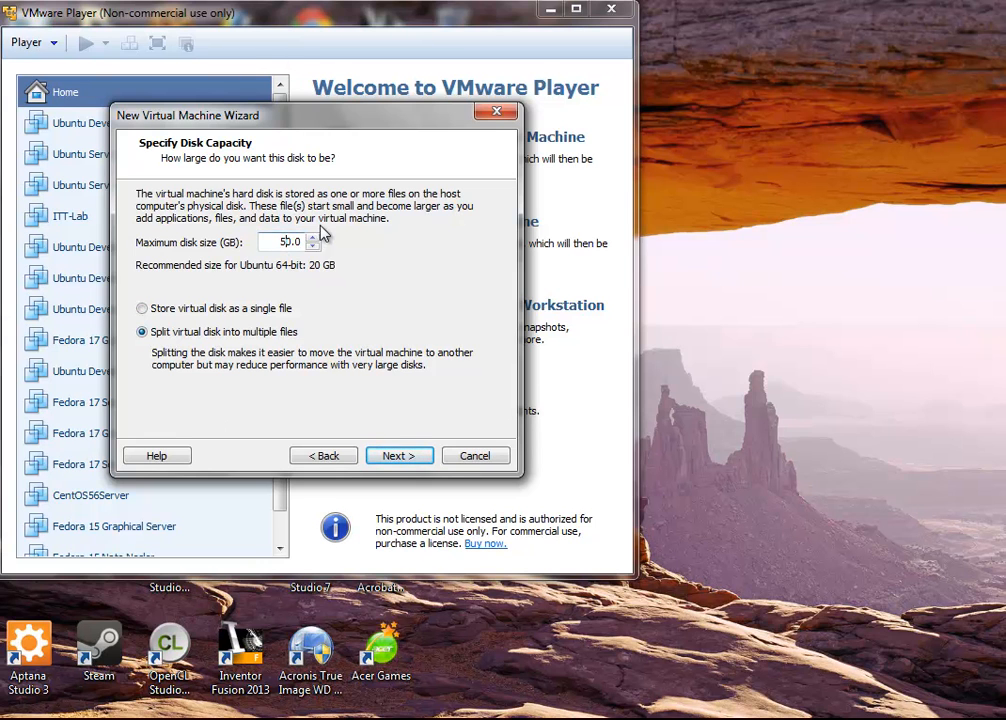
click(289, 310)
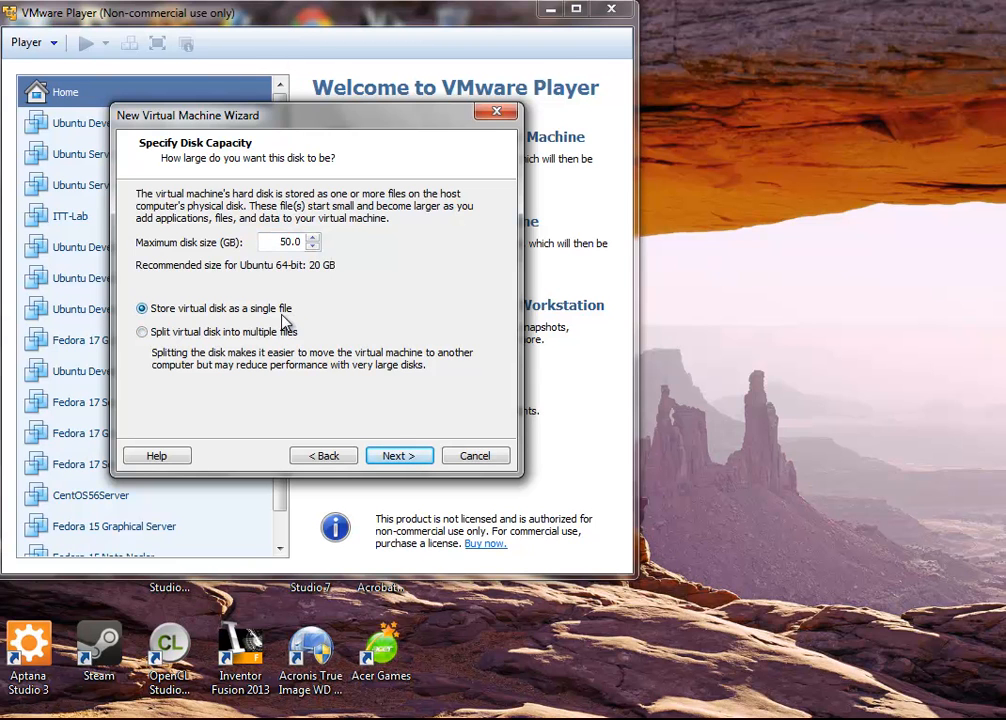
click(410, 459)
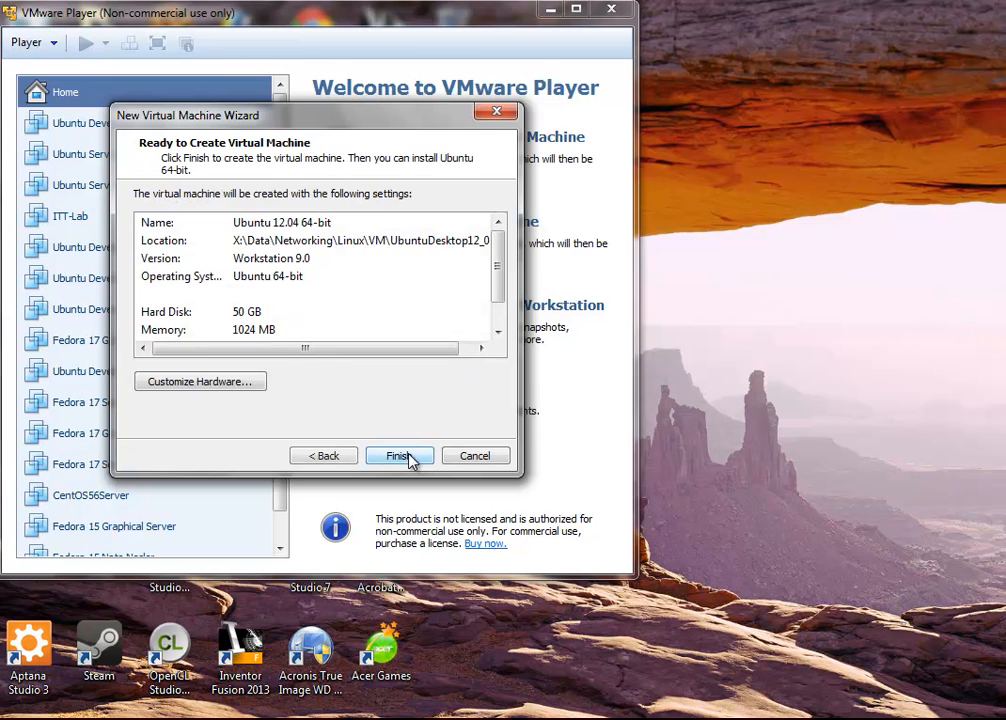
Step: In Customize Hardware, set the machine's memory to 4 GB (4096 MB)
click(250, 390)
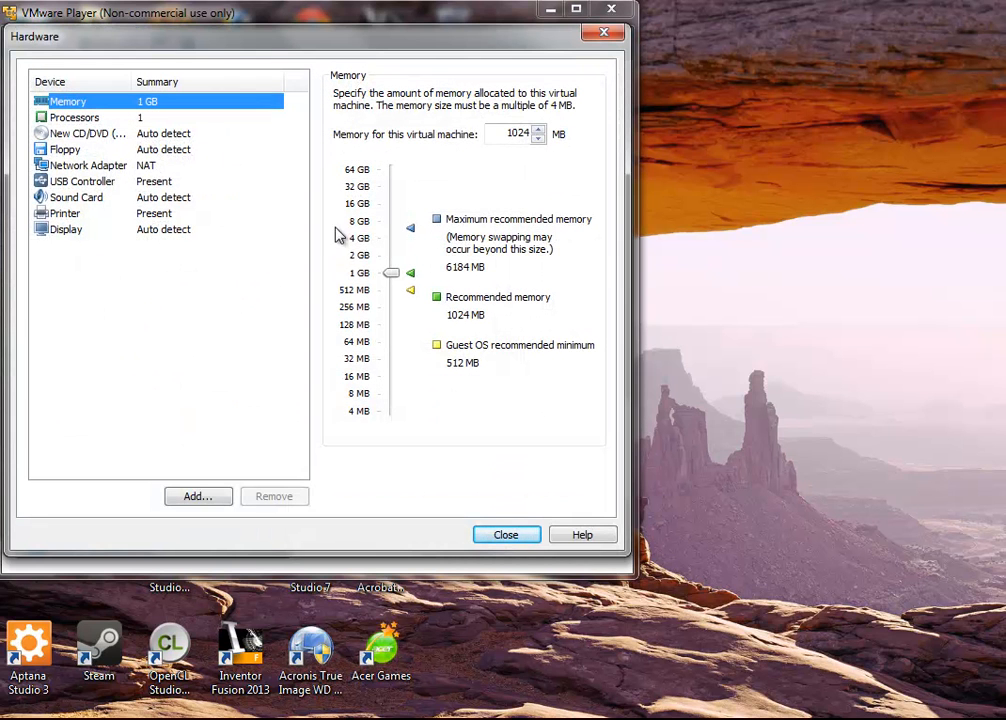
drag(396, 276, 397, 245)
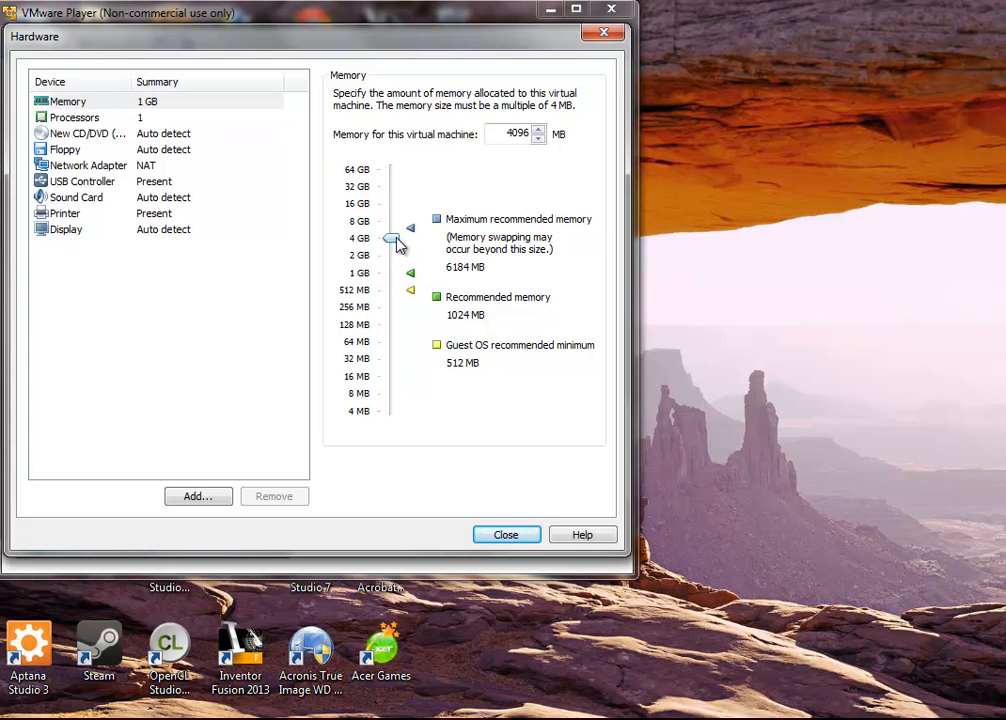
drag(397, 245, 396, 246)
click(100, 119)
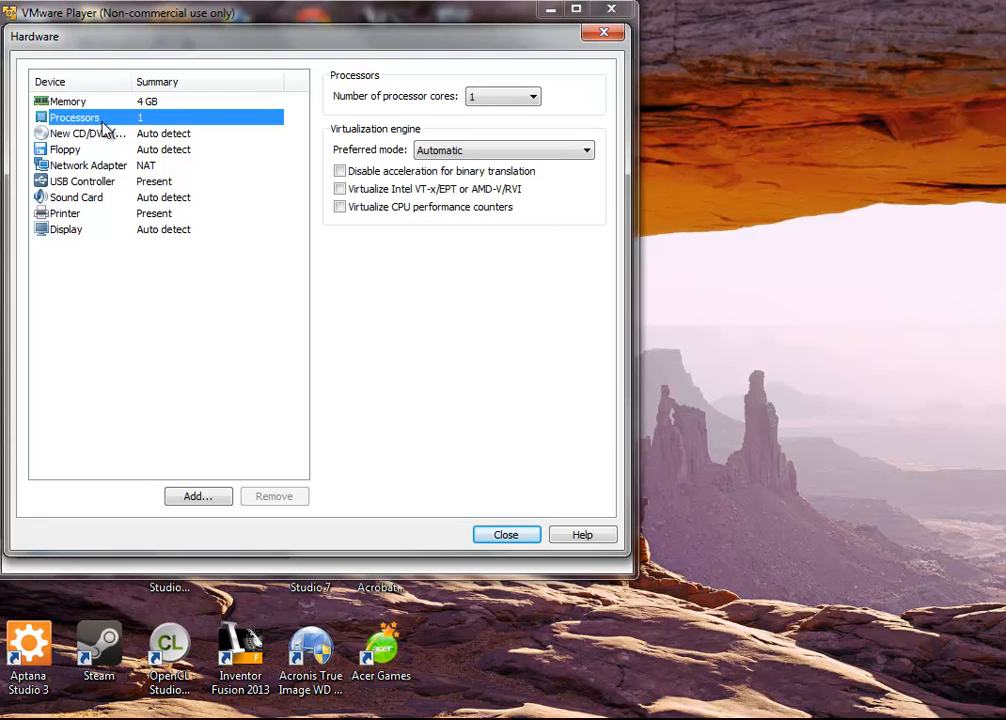
click(100, 101)
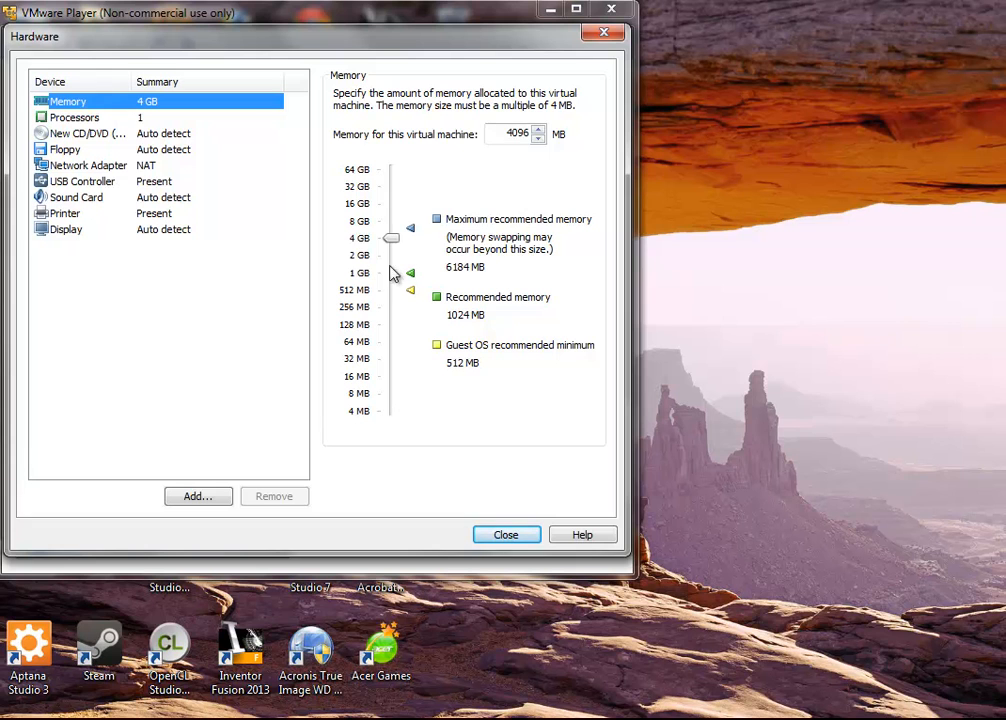
click(361, 223)
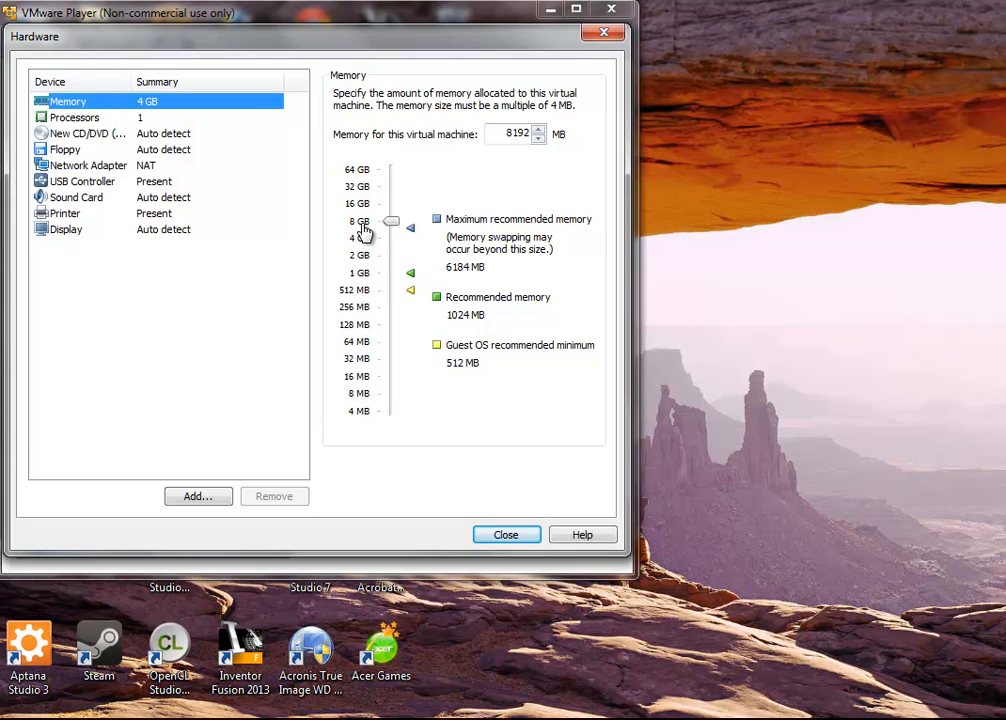
click(361, 240)
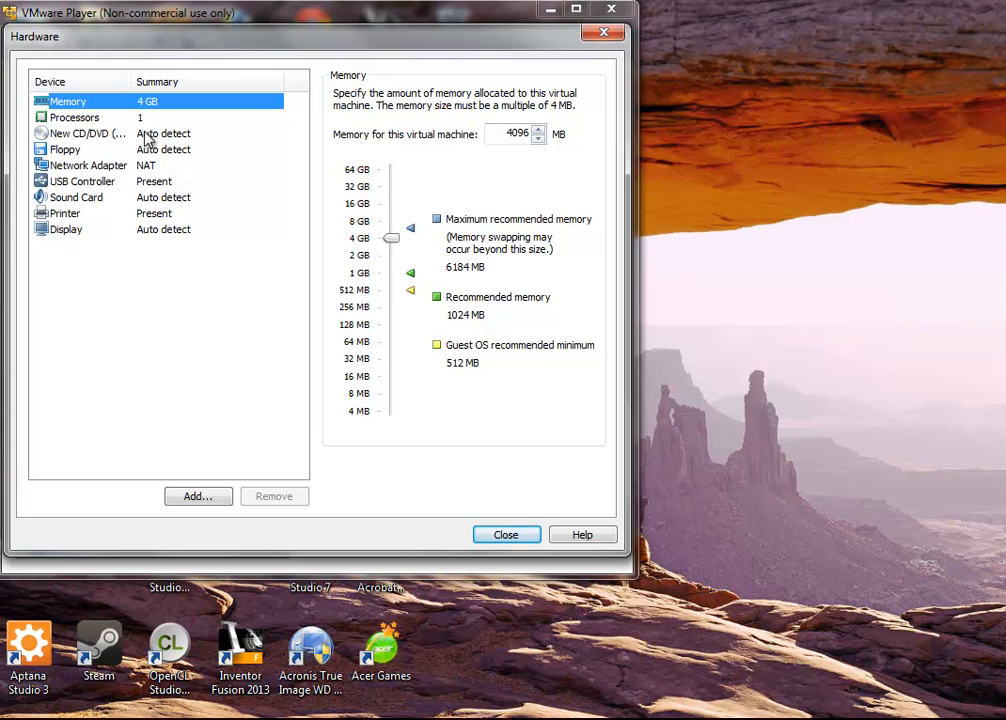
click(80, 119)
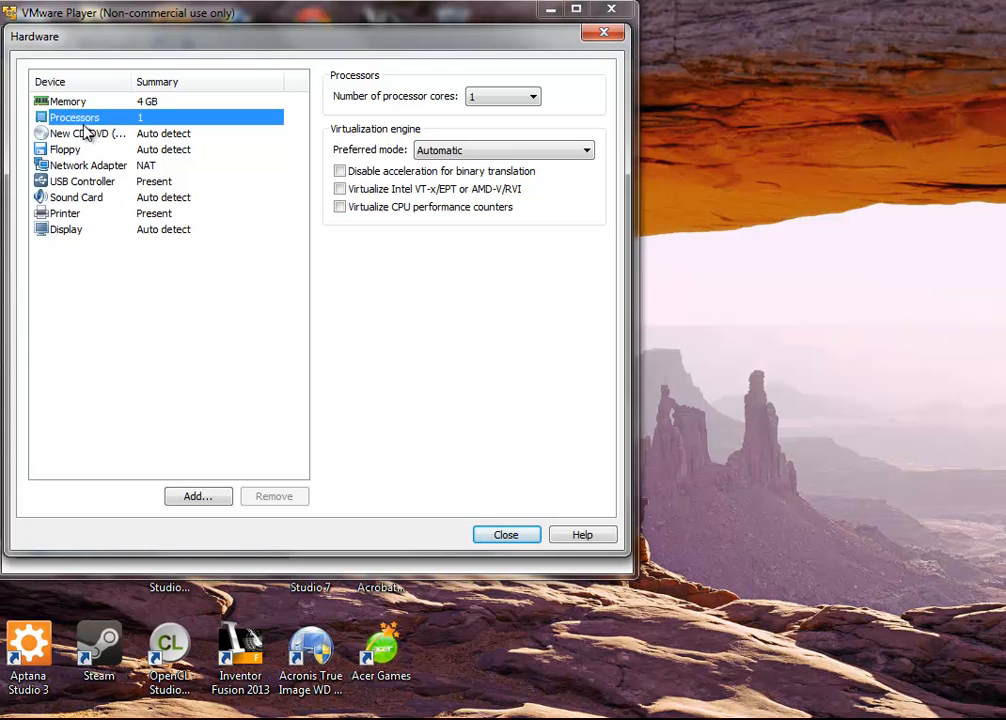
Step: Set the number of processor cores to 2 and recheck the memory setting
click(533, 97)
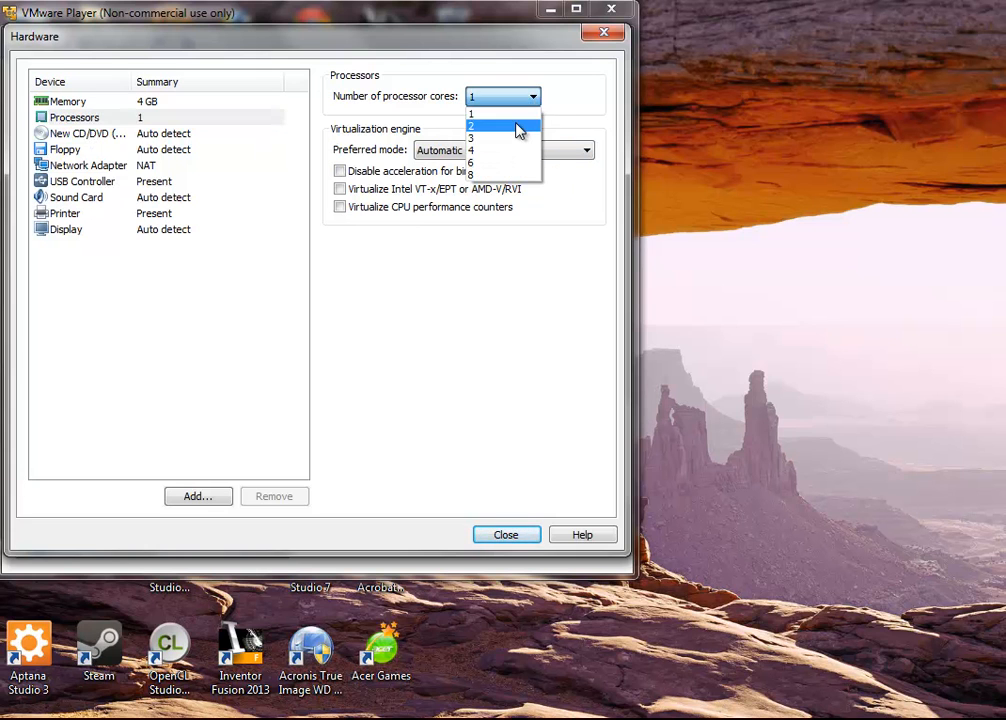
click(518, 127)
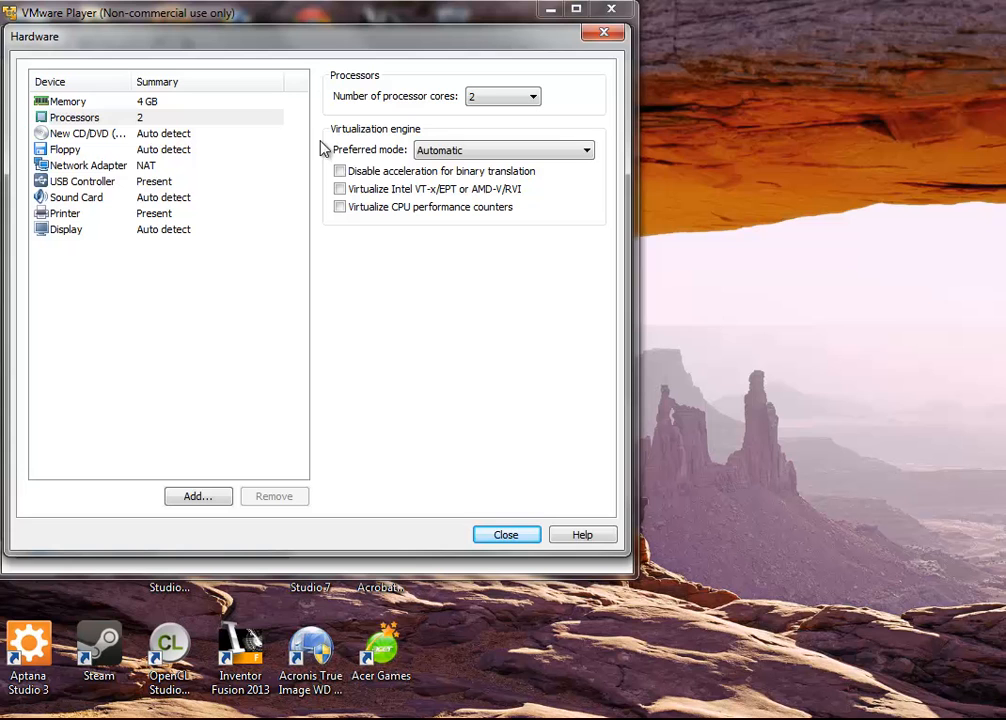
click(107, 138)
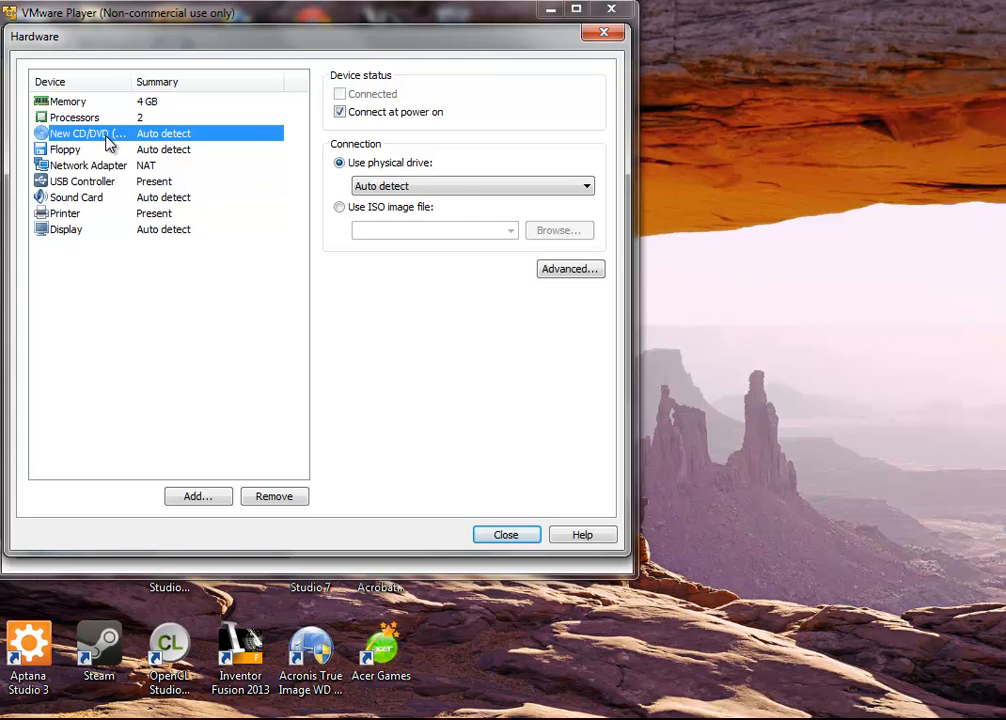
click(78, 117)
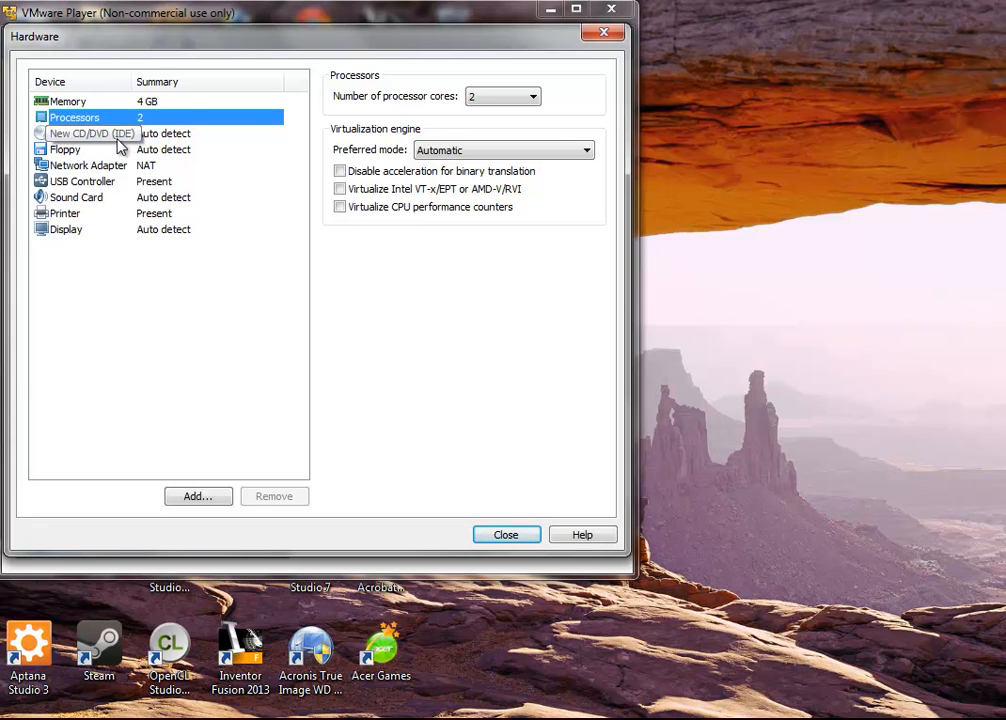
click(108, 104)
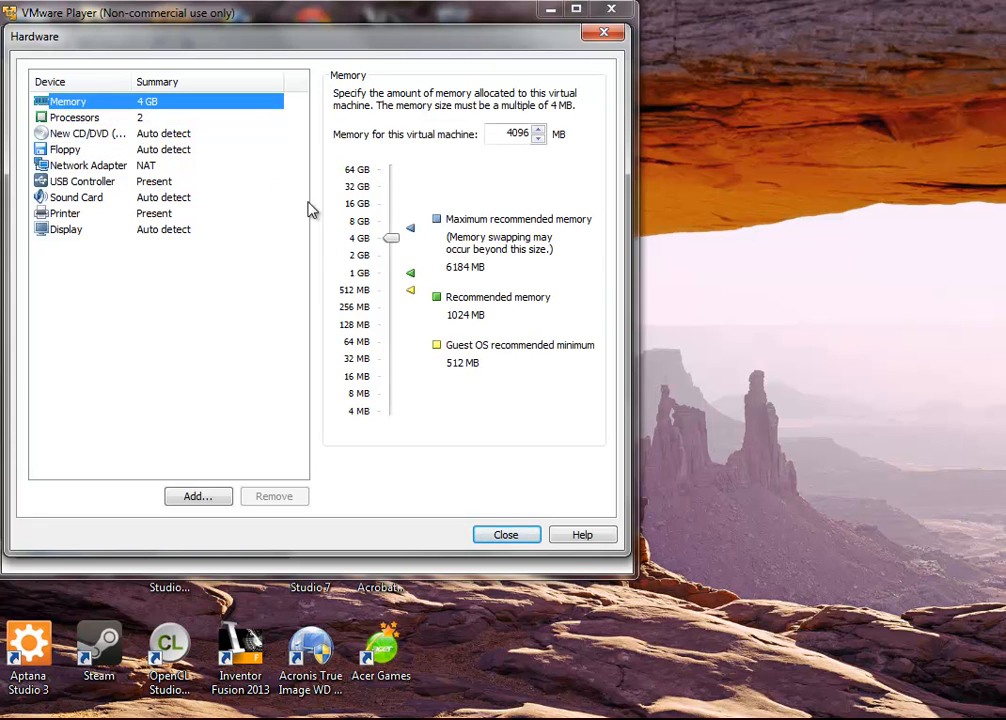
click(100, 136)
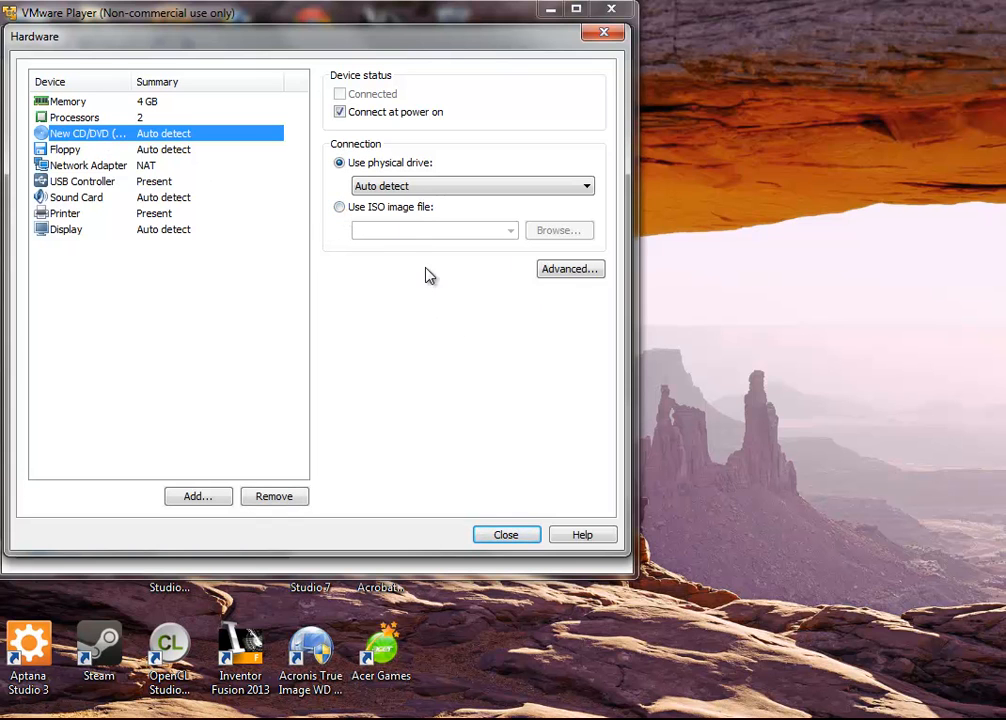
Step: Point the CD/DVD drive at the ubuntu-12.04.2-desktop-amd64 ISO image in the Linux folder
click(340, 208)
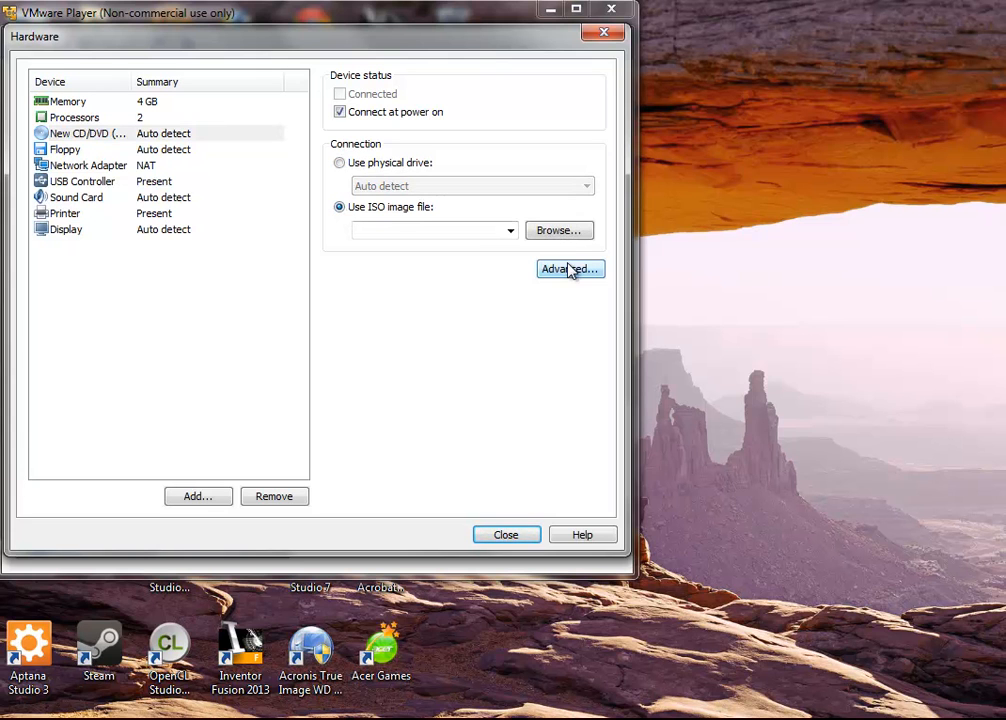
click(559, 231)
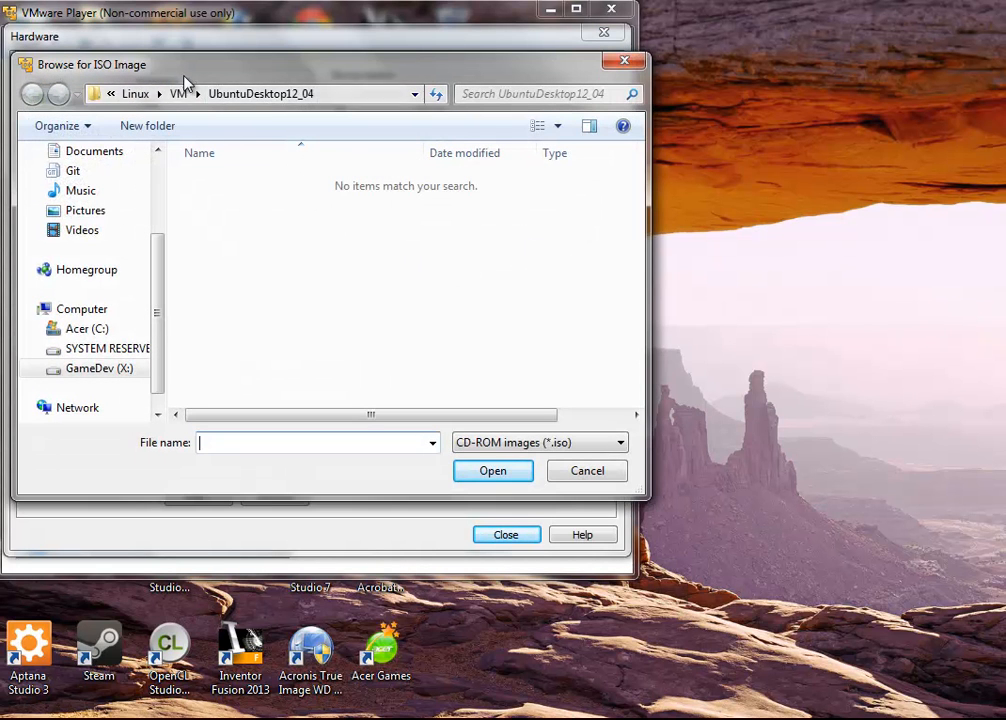
click(135, 93)
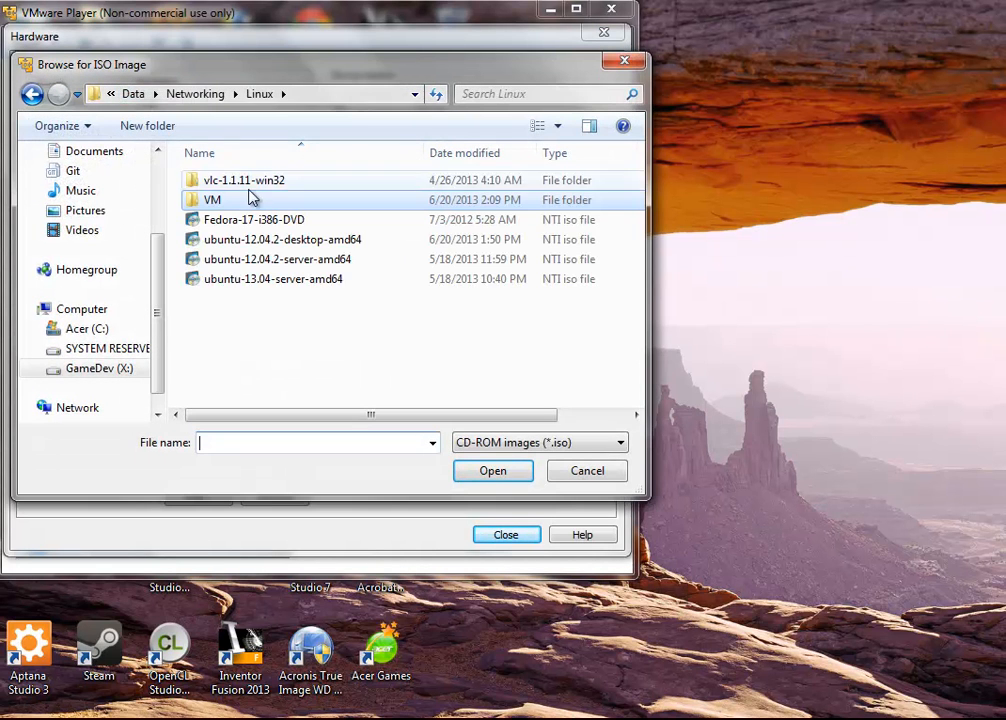
click(265, 246)
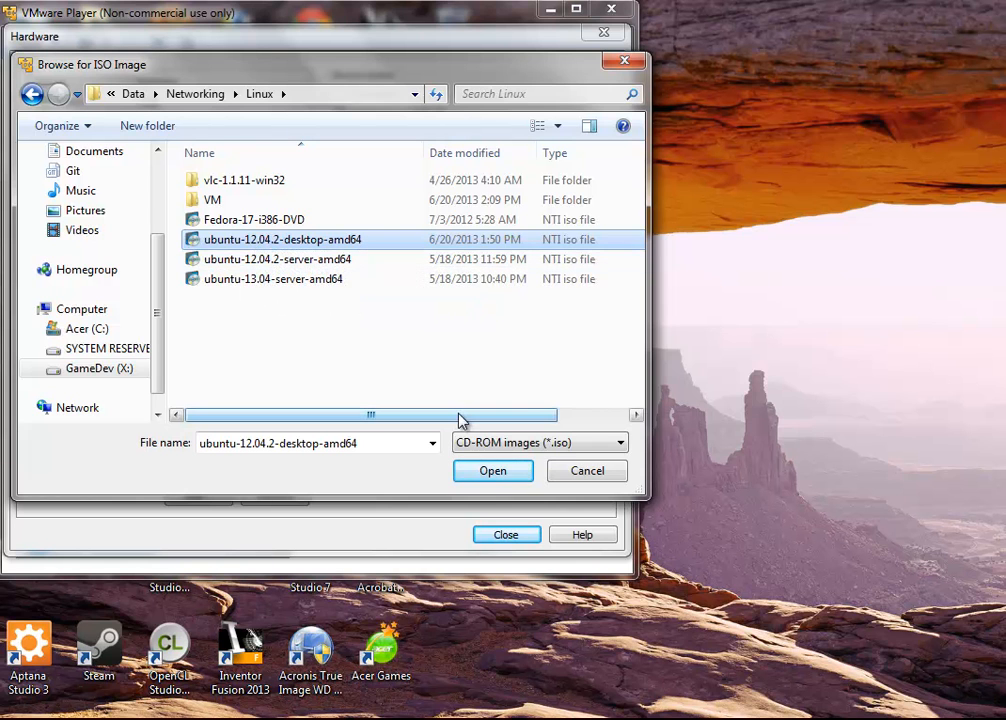
click(480, 475)
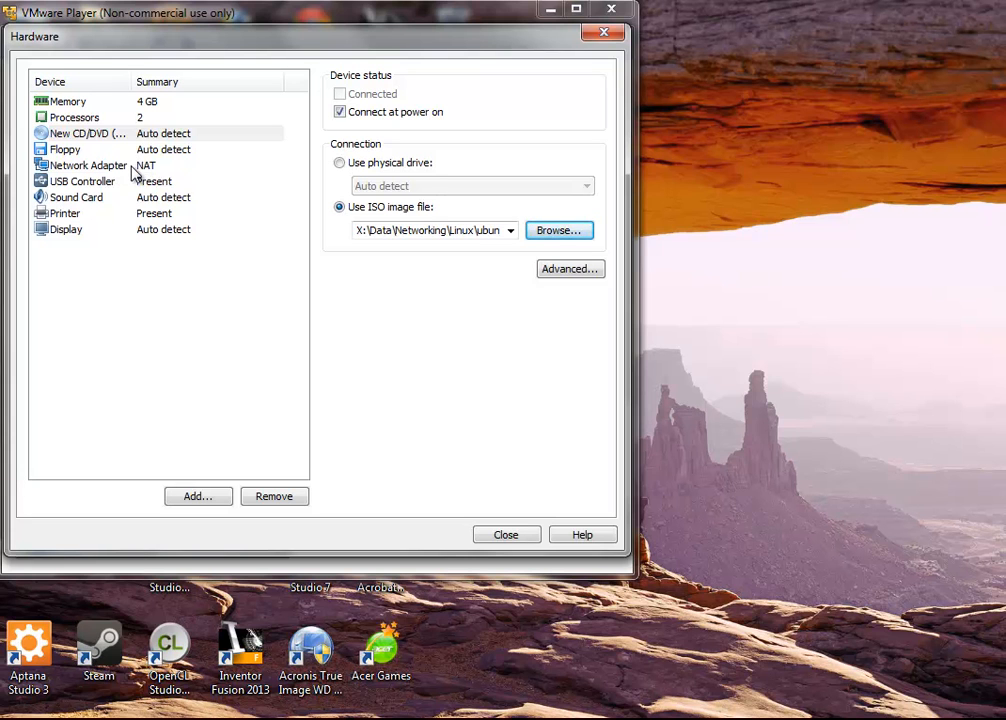
click(100, 166)
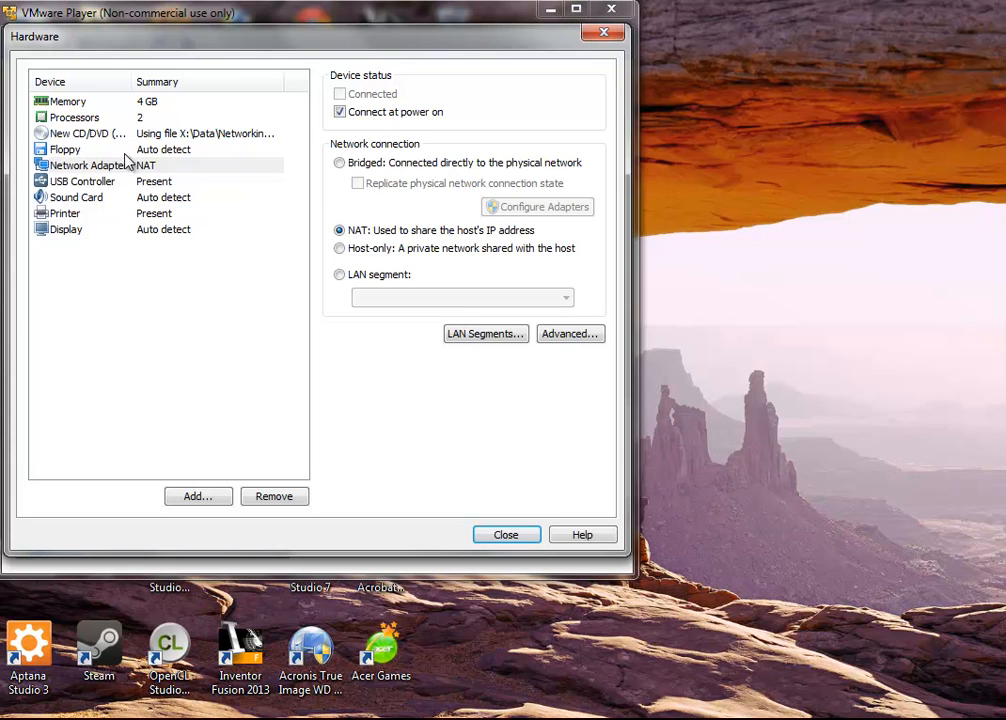
click(124, 152)
click(126, 168)
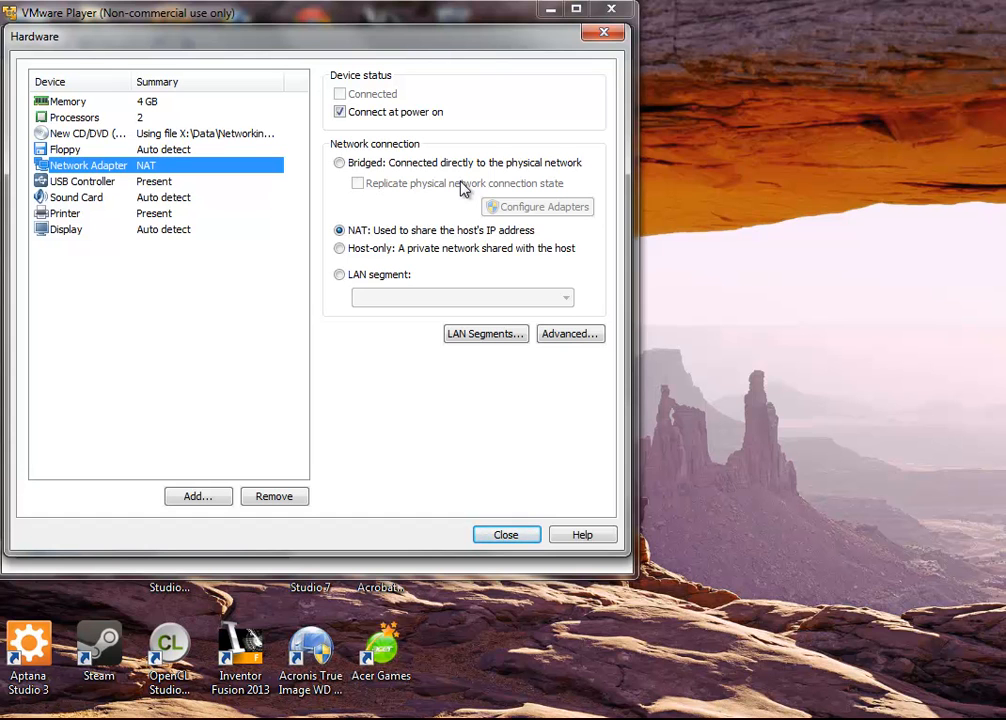
click(105, 184)
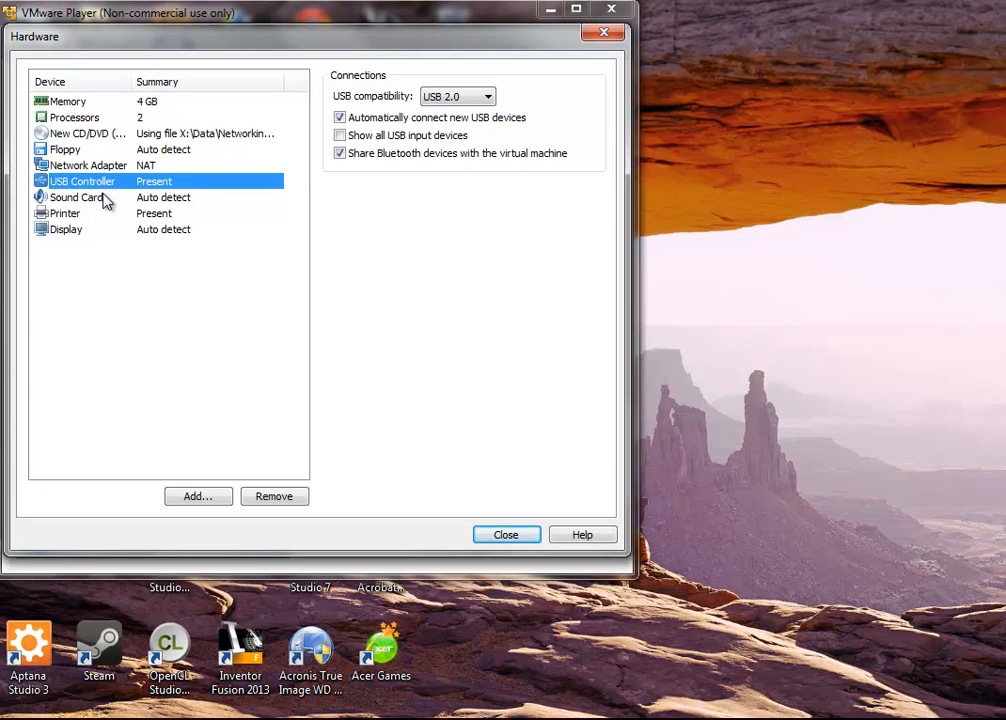
click(103, 197)
click(90, 214)
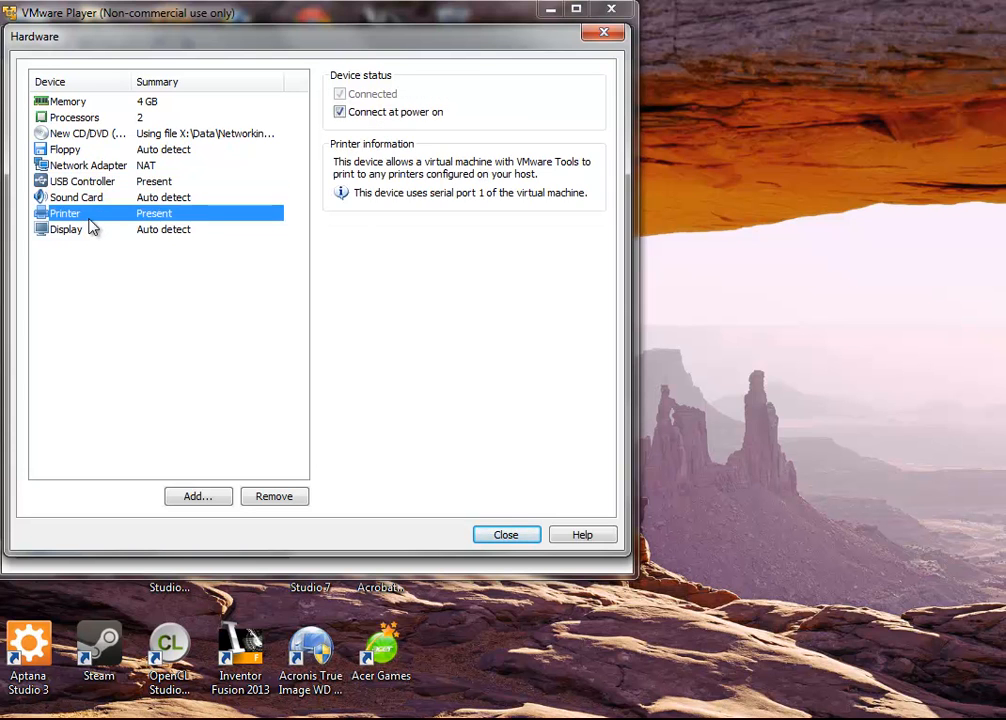
click(88, 233)
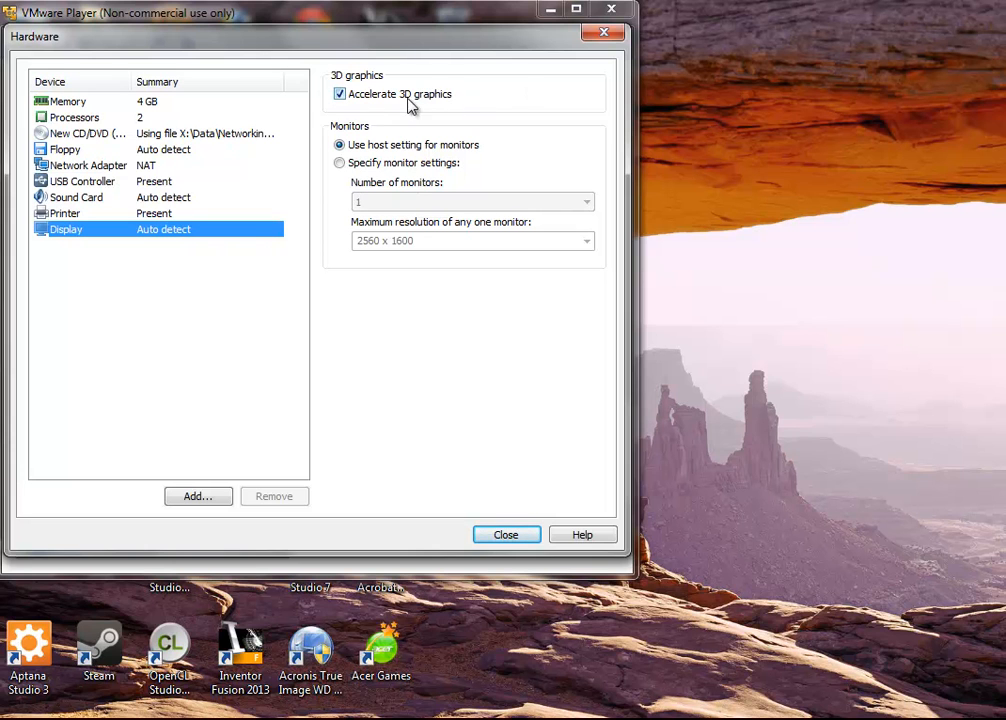
Step: Close the Hardware settings and finish the wizard to create the Ubuntu 12.04 64-bit machine
click(496, 538)
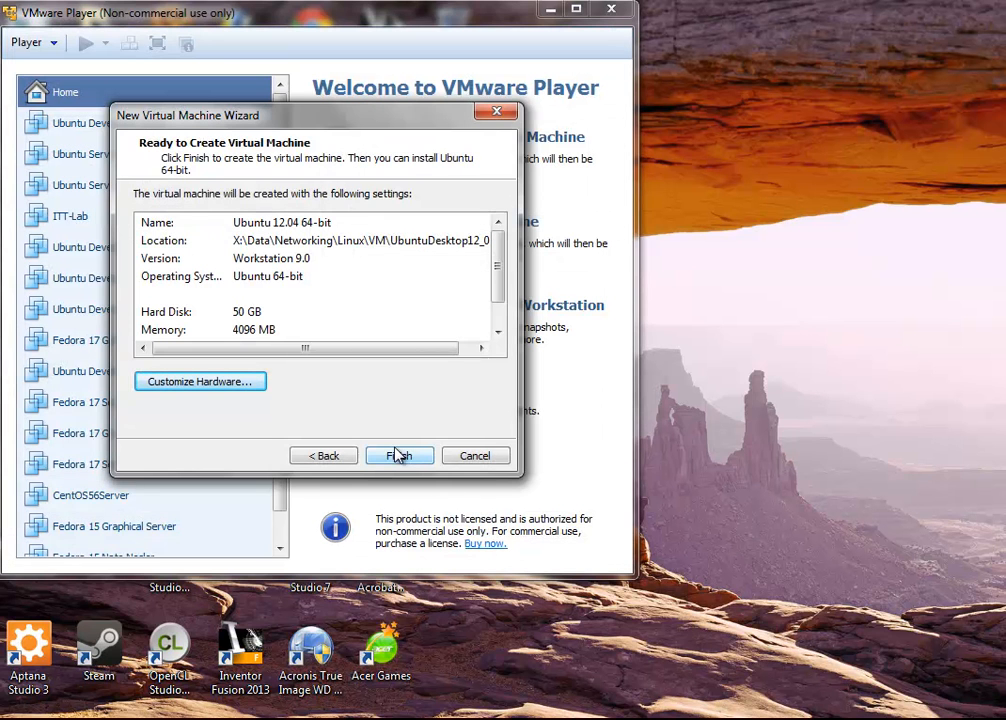
click(397, 456)
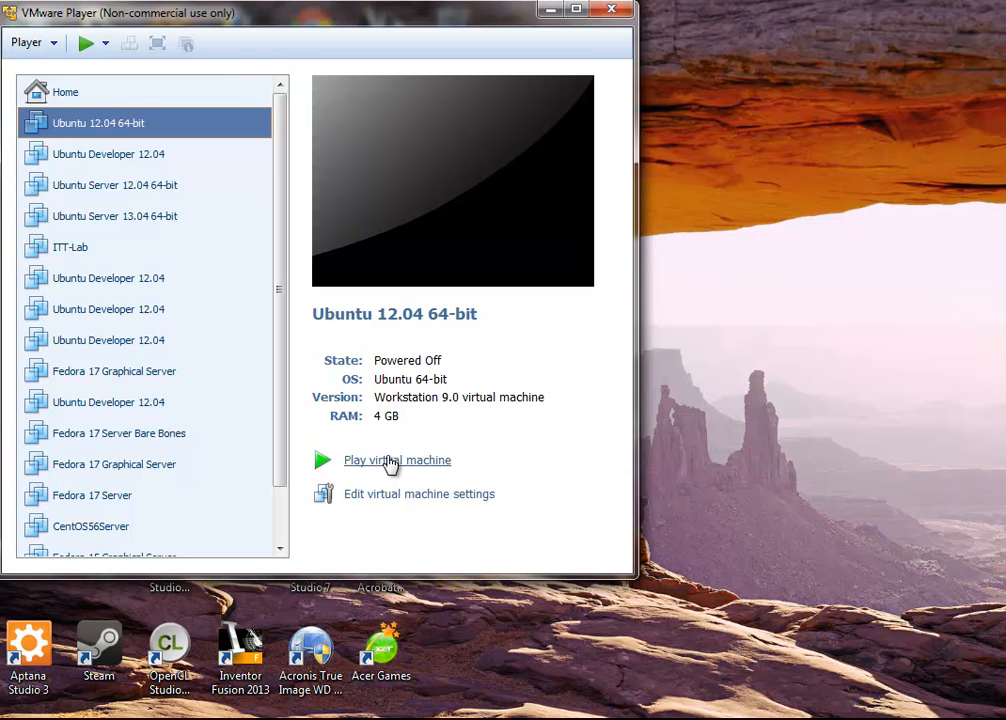
Step: Power on the Ubuntu 12.04 64-bit VM, postponing the VMware Tools update and dismissing the removable-devices notice
click(447, 463)
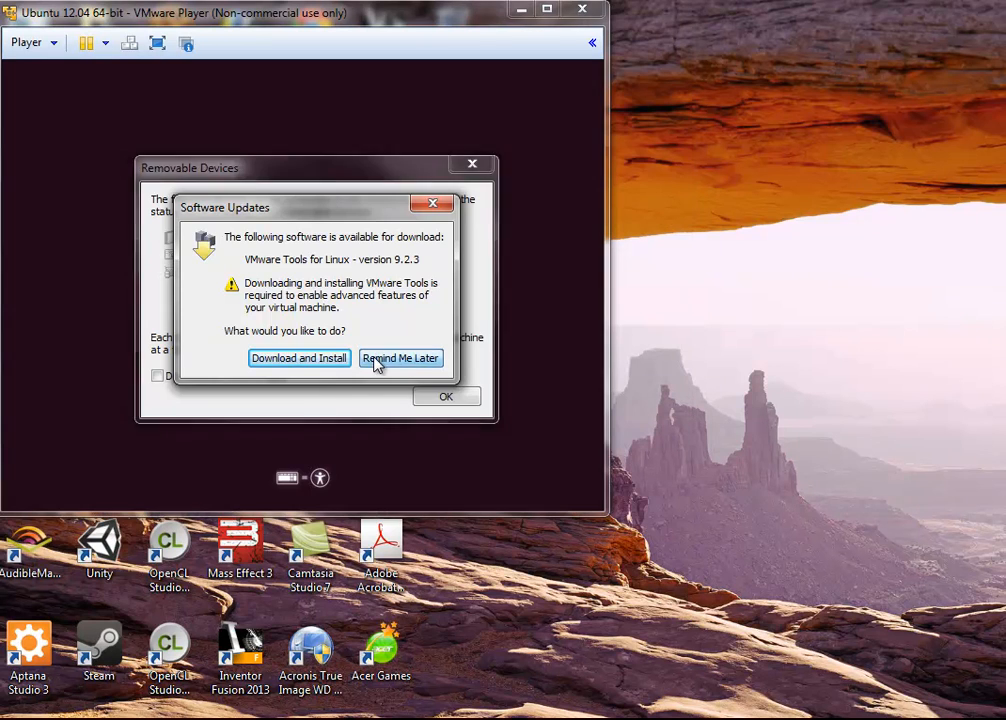
click(378, 358)
click(447, 403)
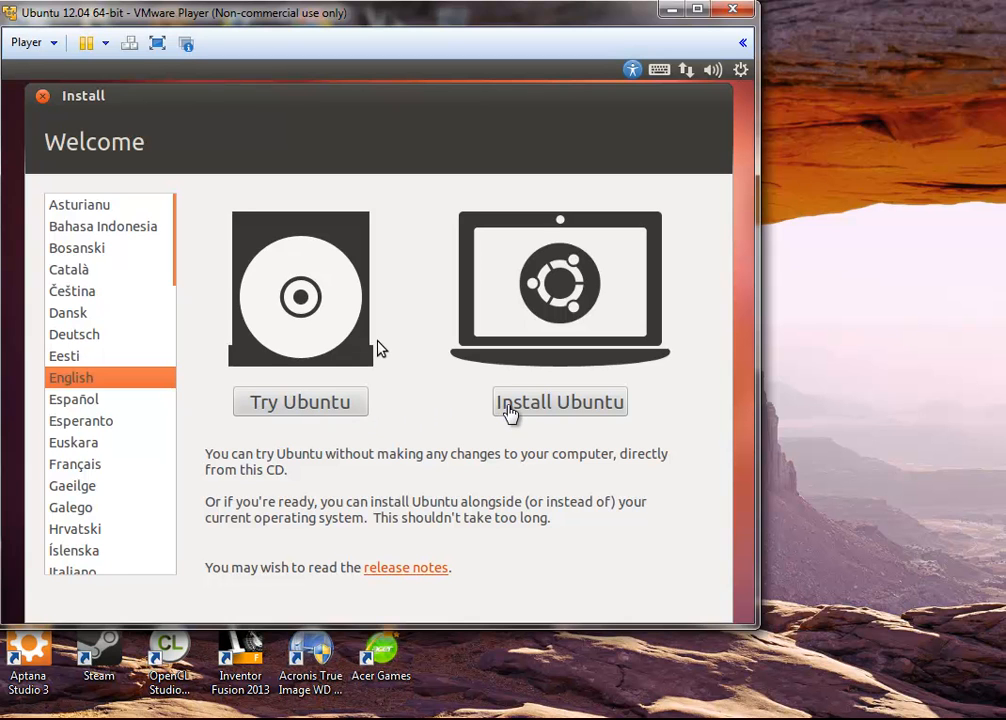
Step: Enlarge the VM window and choose Install Ubuntu on the Welcome screen
click(380, 348)
drag(753, 617, 1002, 715)
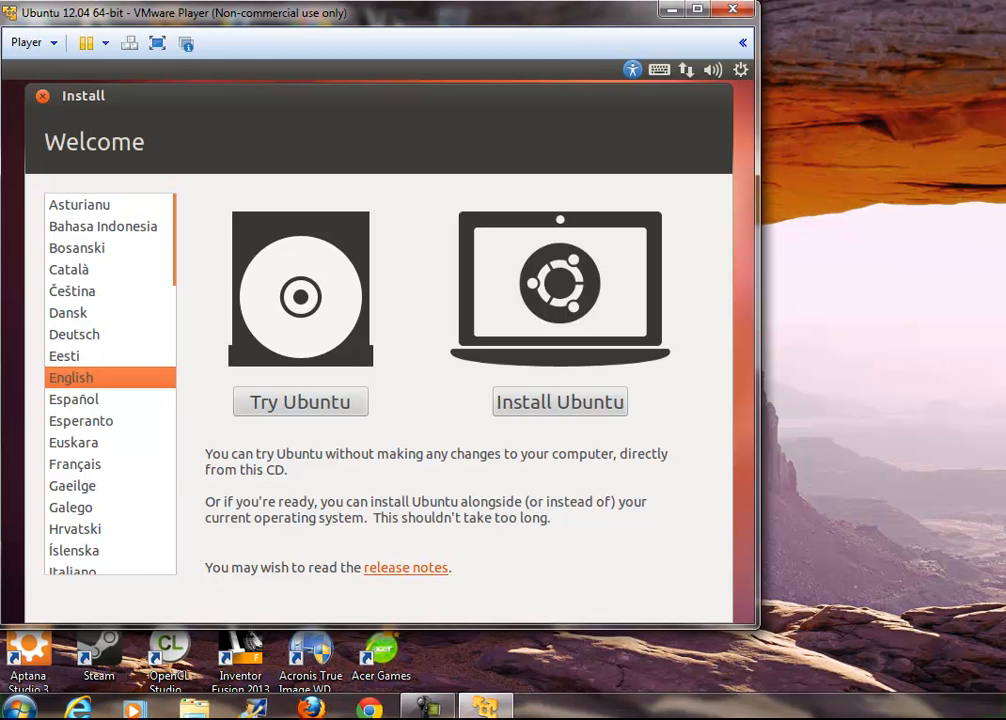
click(521, 407)
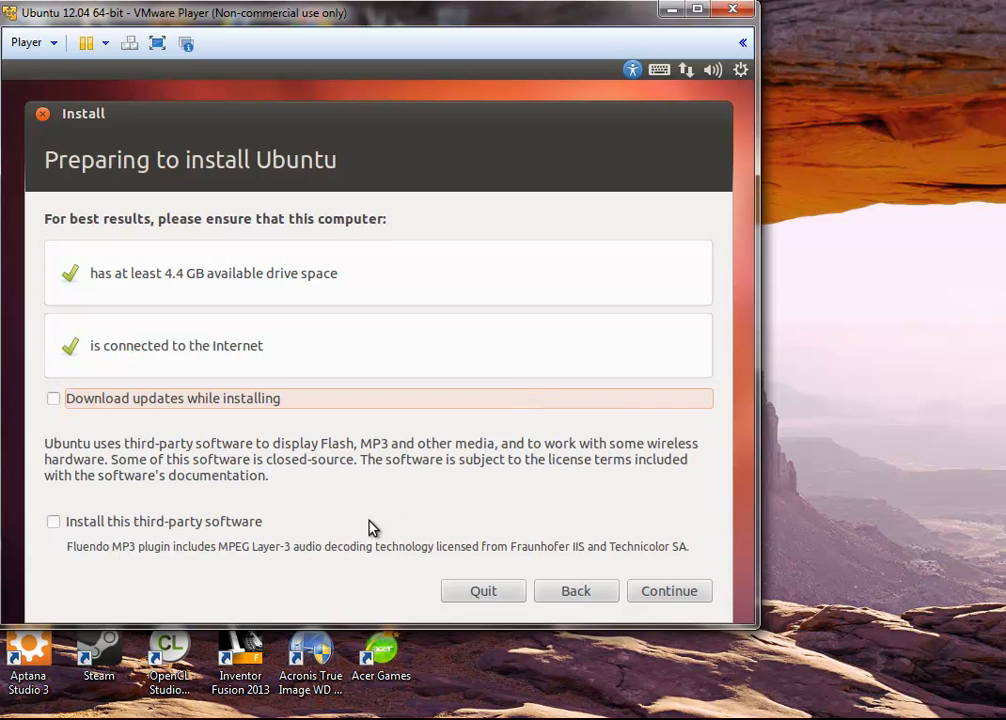
Step: Tick 'Install this third-party software' and continue past the preparation checks
click(163, 525)
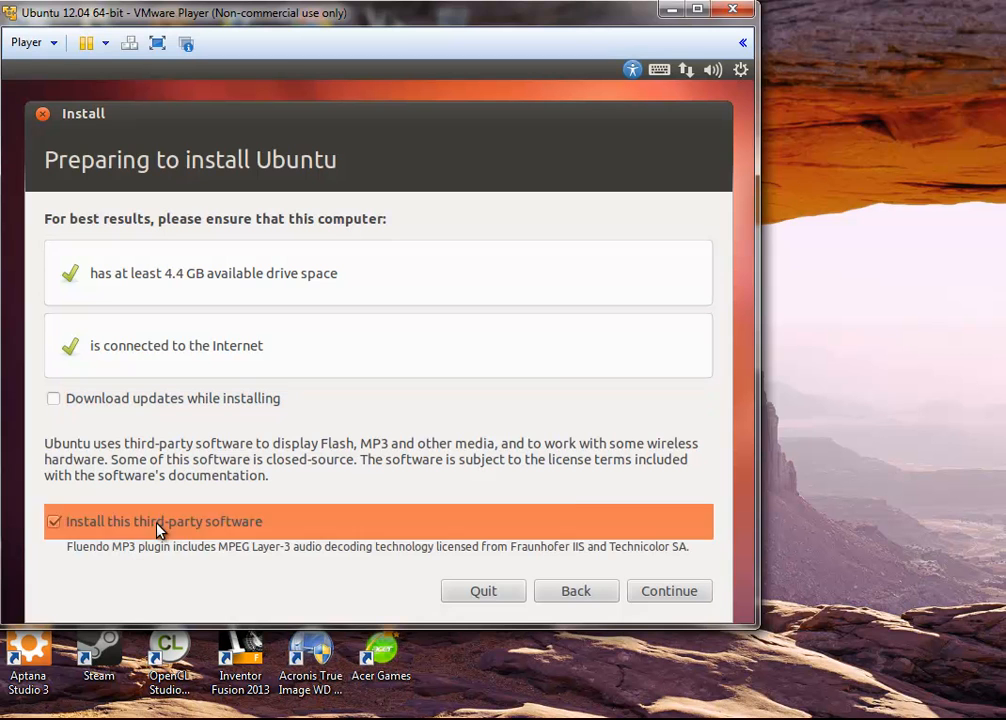
click(651, 590)
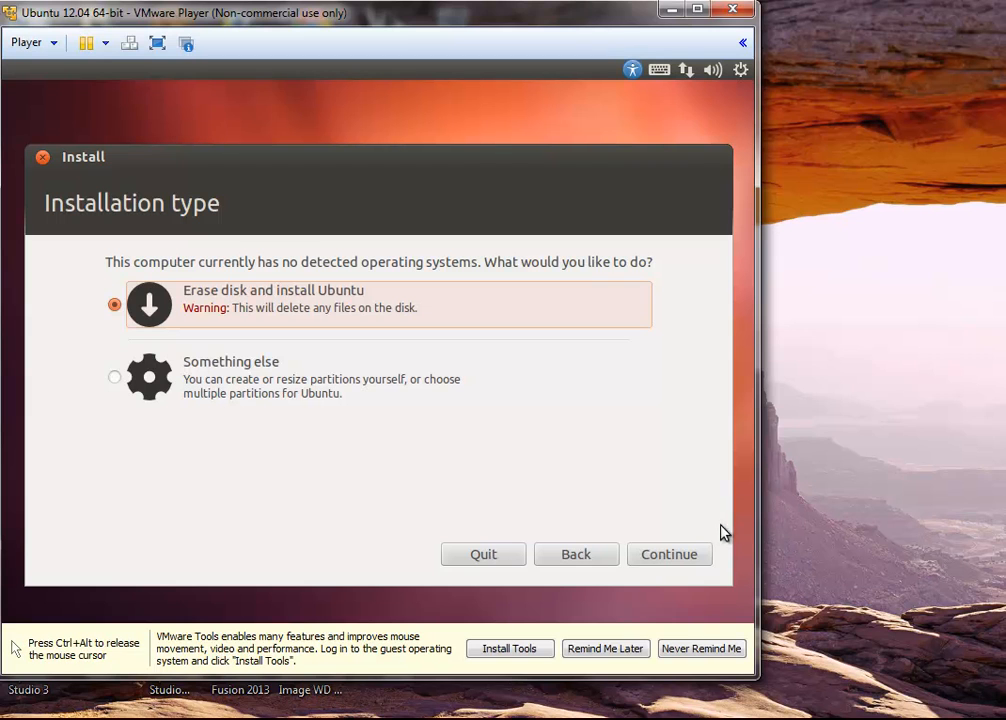
Step: Keep 'Erase disk and install Ubuntu' and choose Install Now for the 53.7 GB disk
click(670, 555)
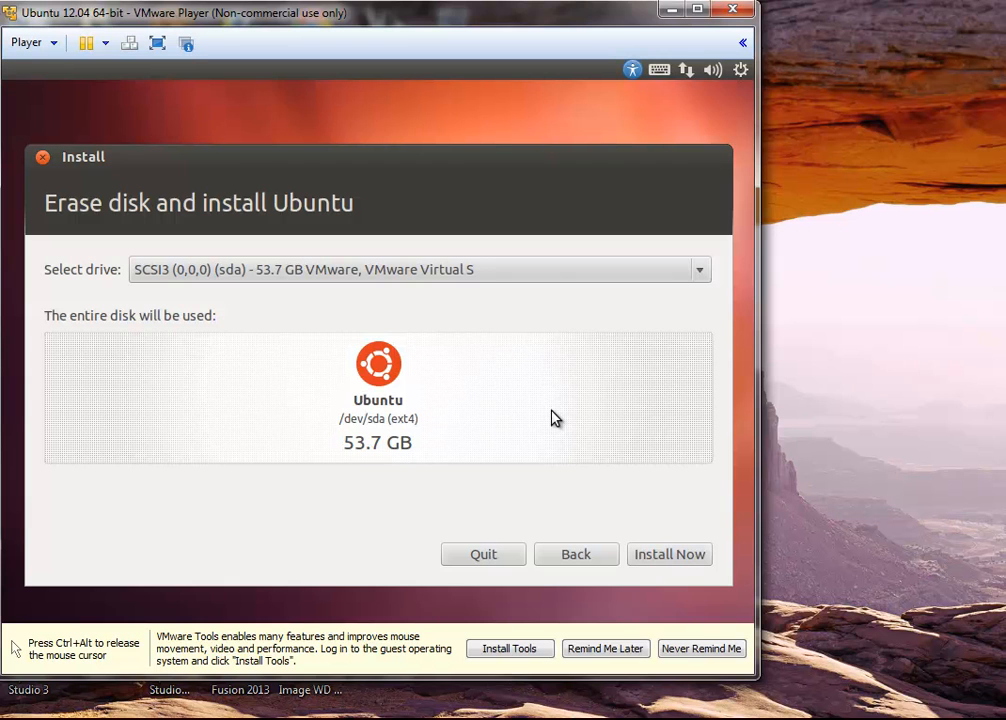
click(668, 554)
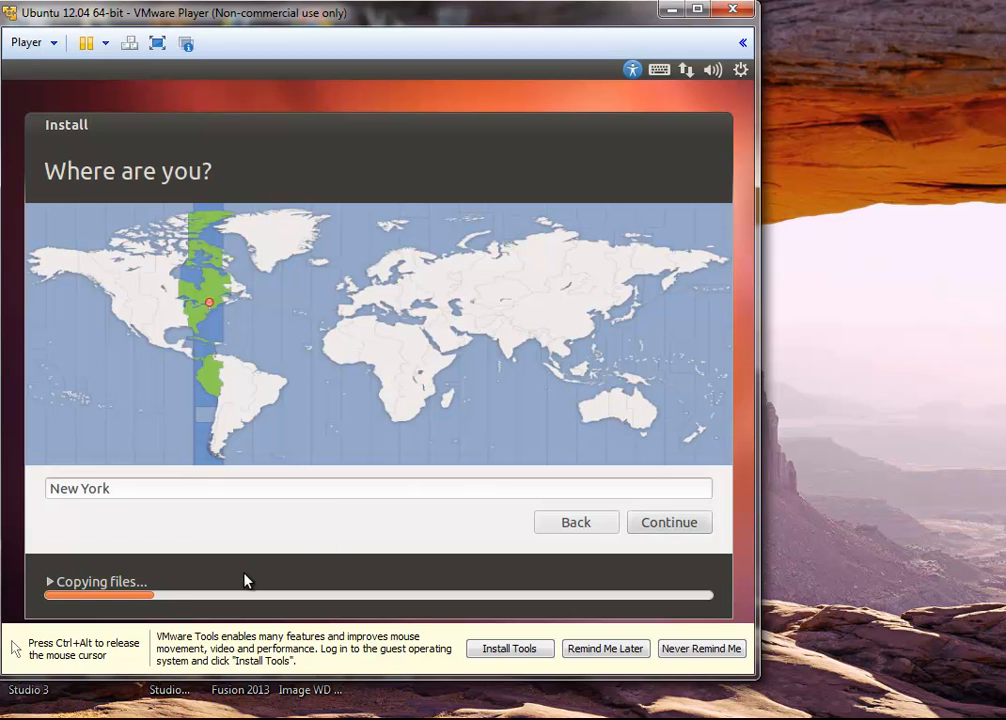
Step: Keep New York as the location and continue
click(660, 533)
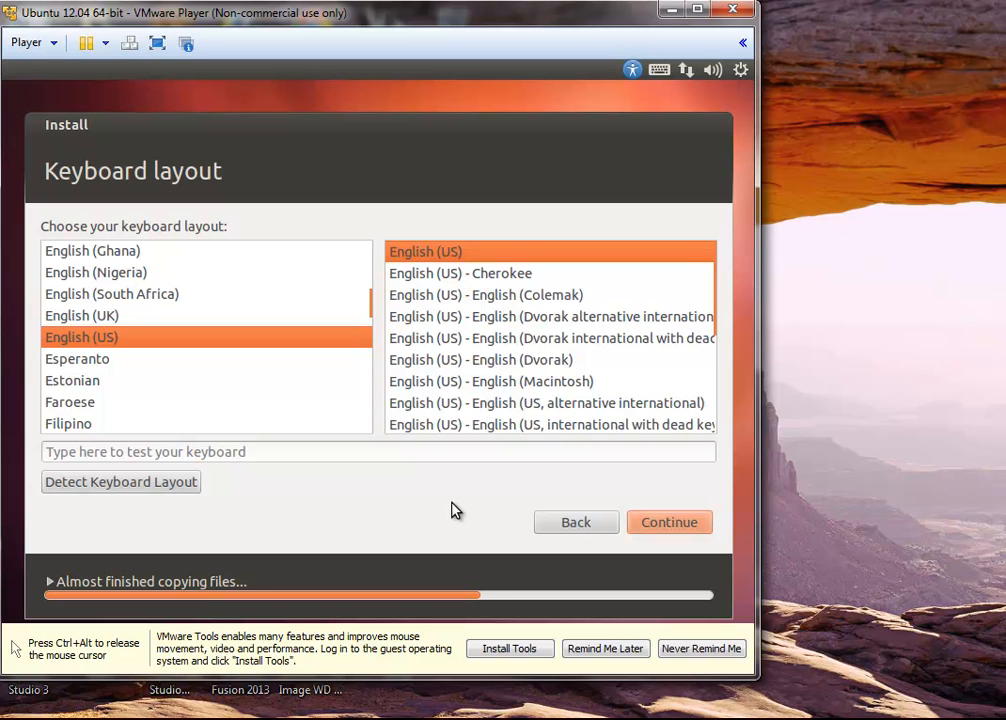
Step: Keep the English (US) keyboard layout and enter the user's full name
click(649, 525)
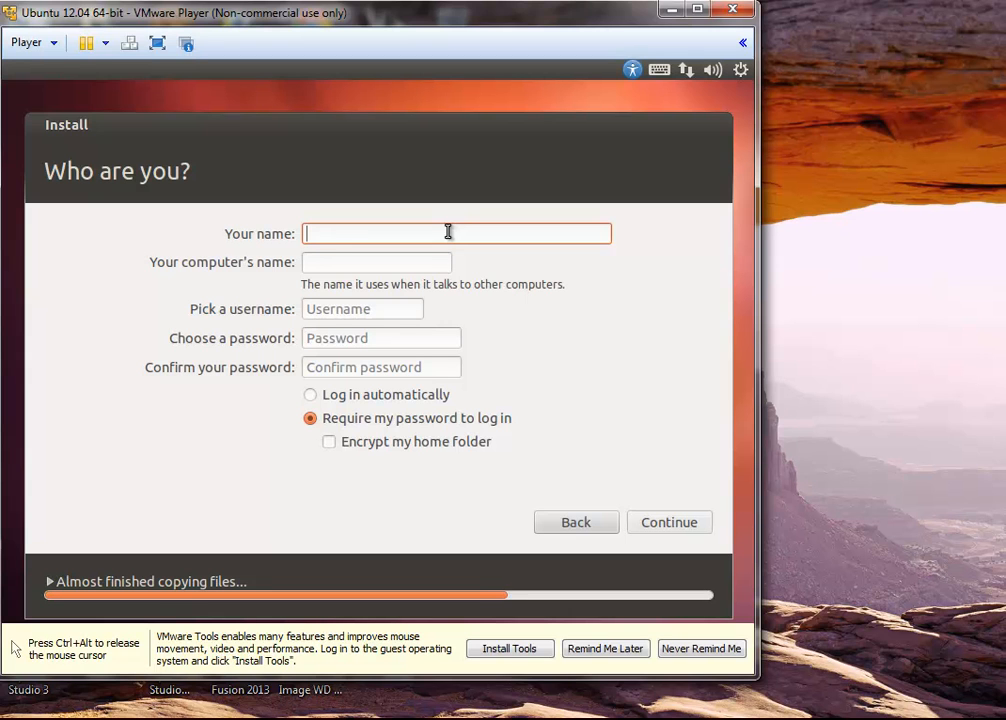
text(Nate Nesler)
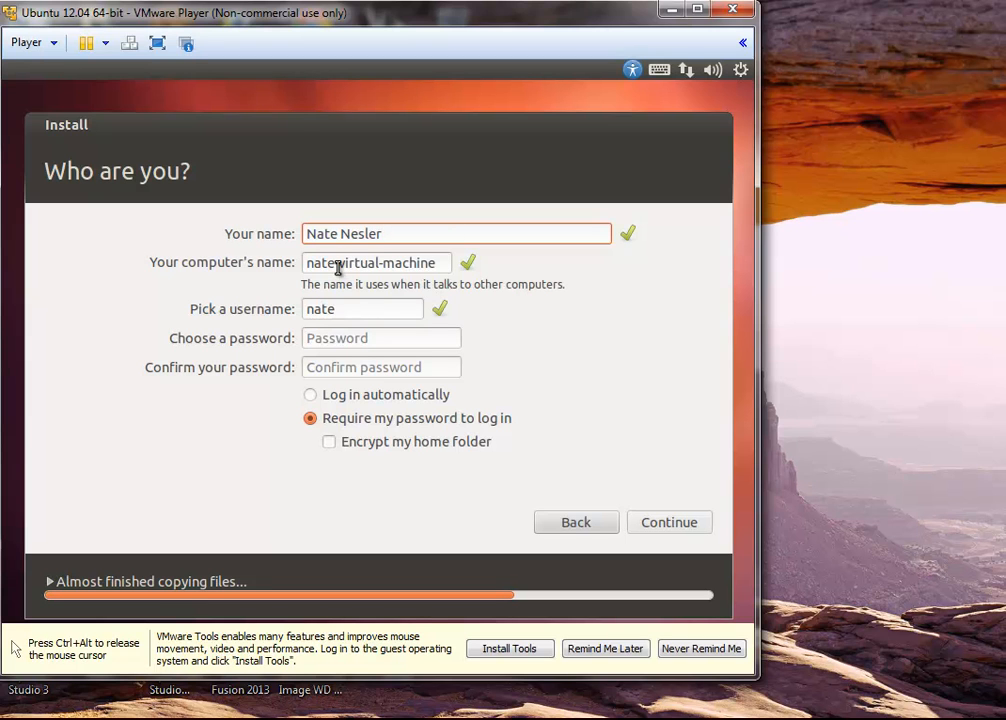
Step: Type the account password and its confirmation
click(383, 333)
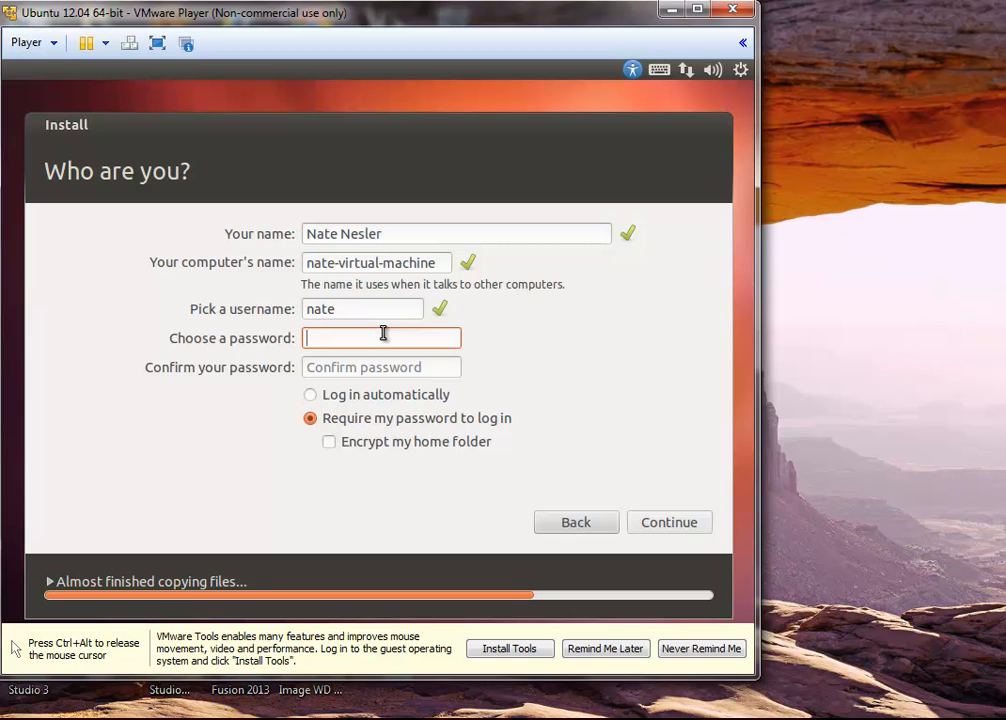
text(●●●●●●)
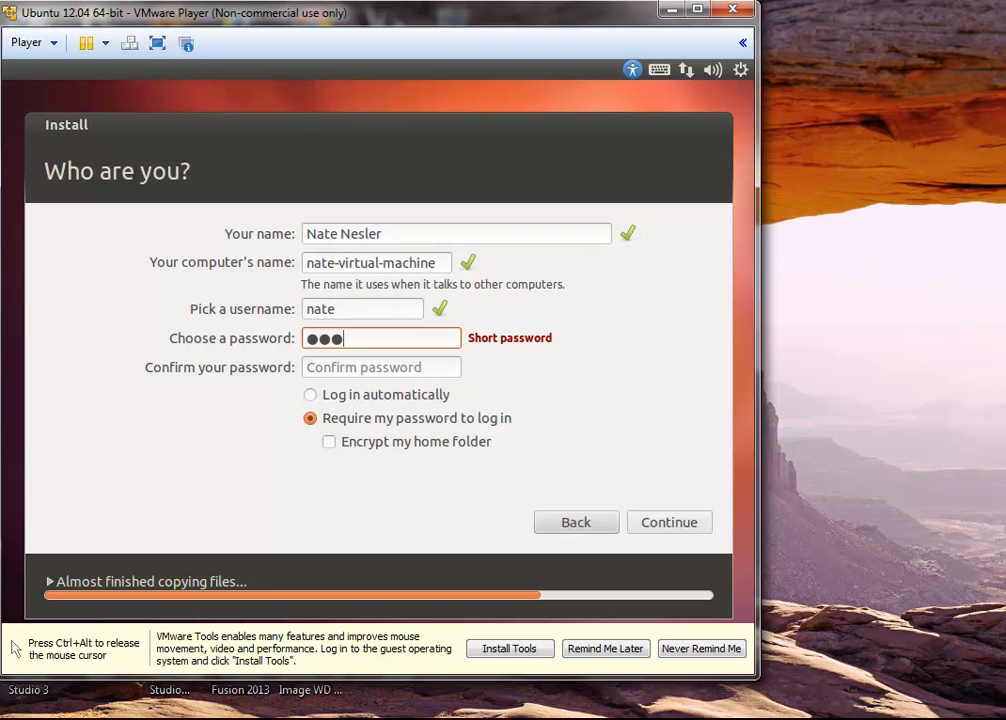
text(●)
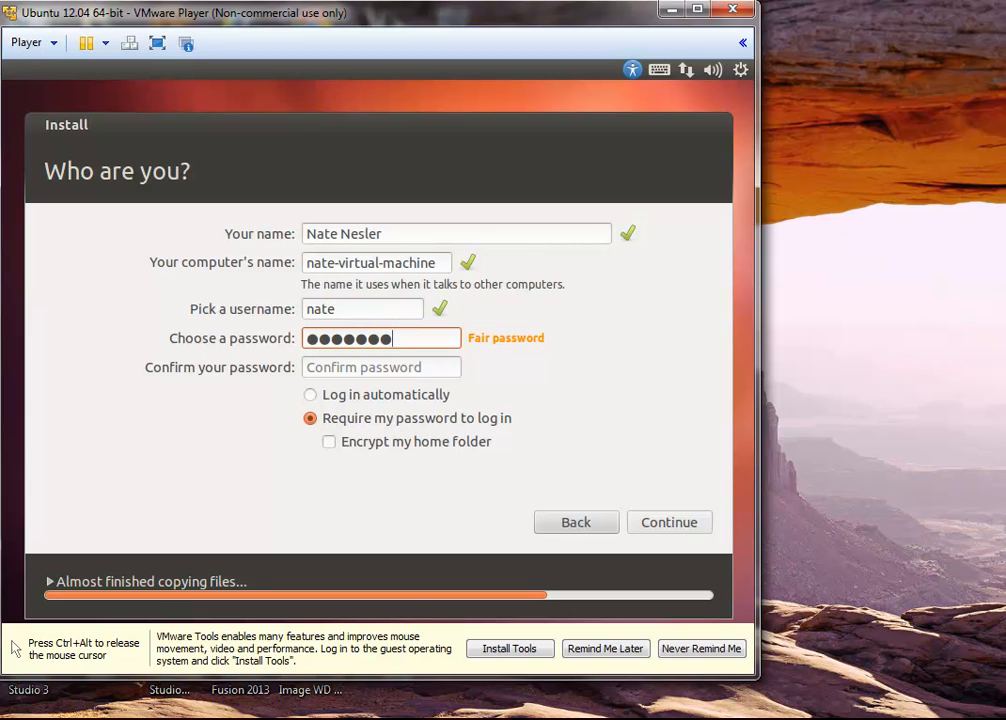
key(Tab)
text(●●●●●●)
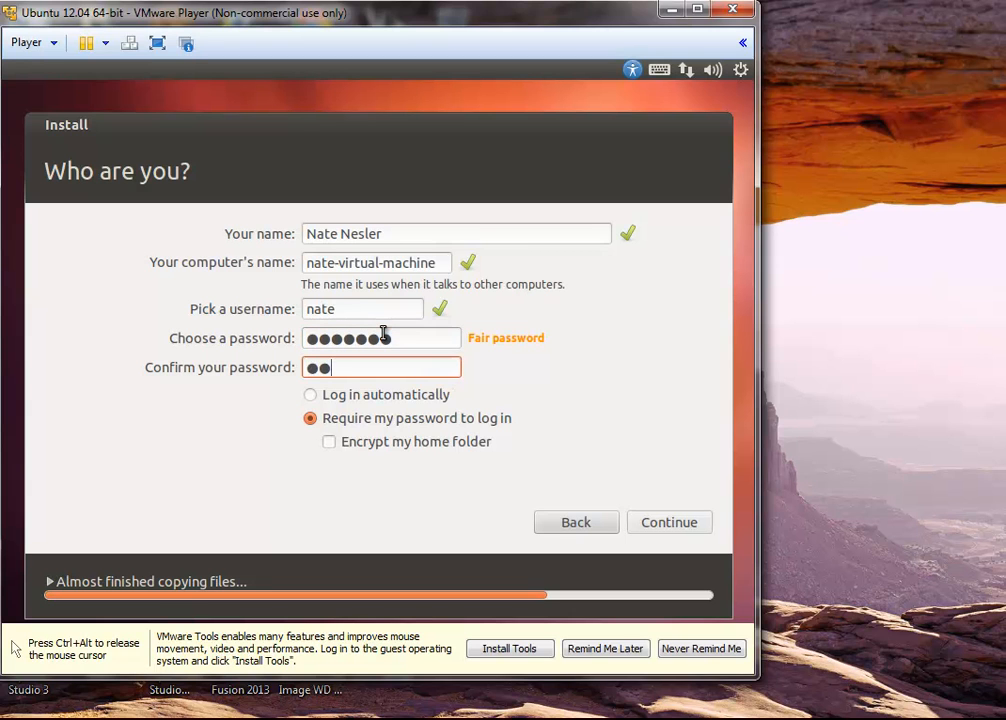
text(●●)
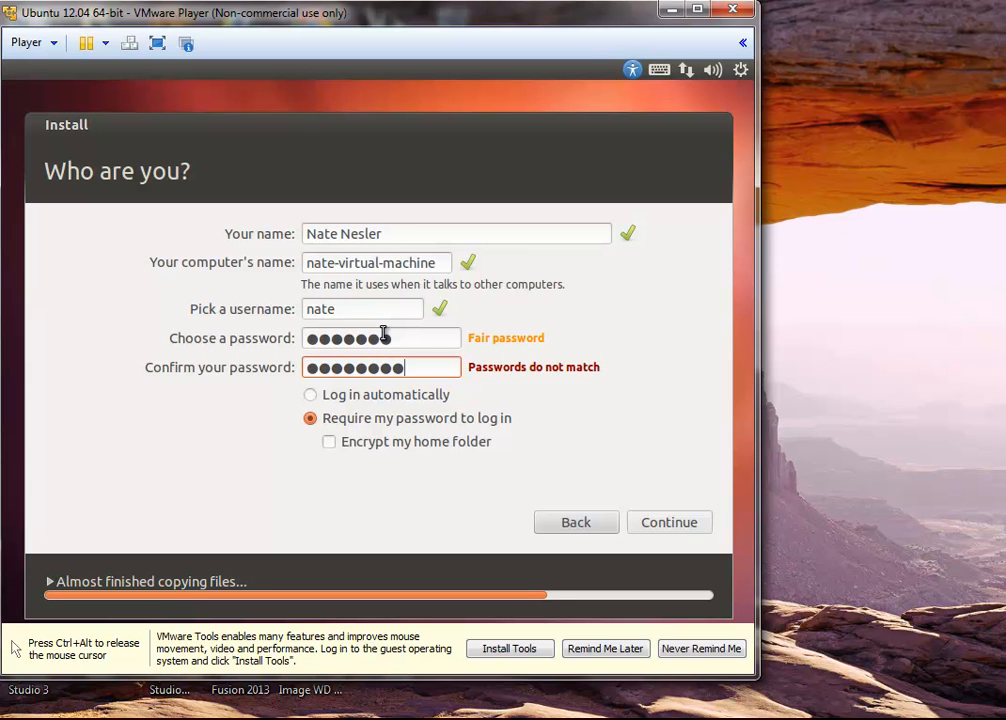
key(BackSpace)
key(BackSpace)
key(BackSpace)
key(BackSpace)
key(BackSpace)
key(BackSpace)
key(BackSpace)
key(BackSpace)
text(●●●●●●●●)
Step: Retype the chosen account password to correct the mismatch
click(400, 334)
key(BackSpace)
key(BackSpace)
key(BackSpace)
key(BackSpace)
key(BackSpace)
key(BackSpace)
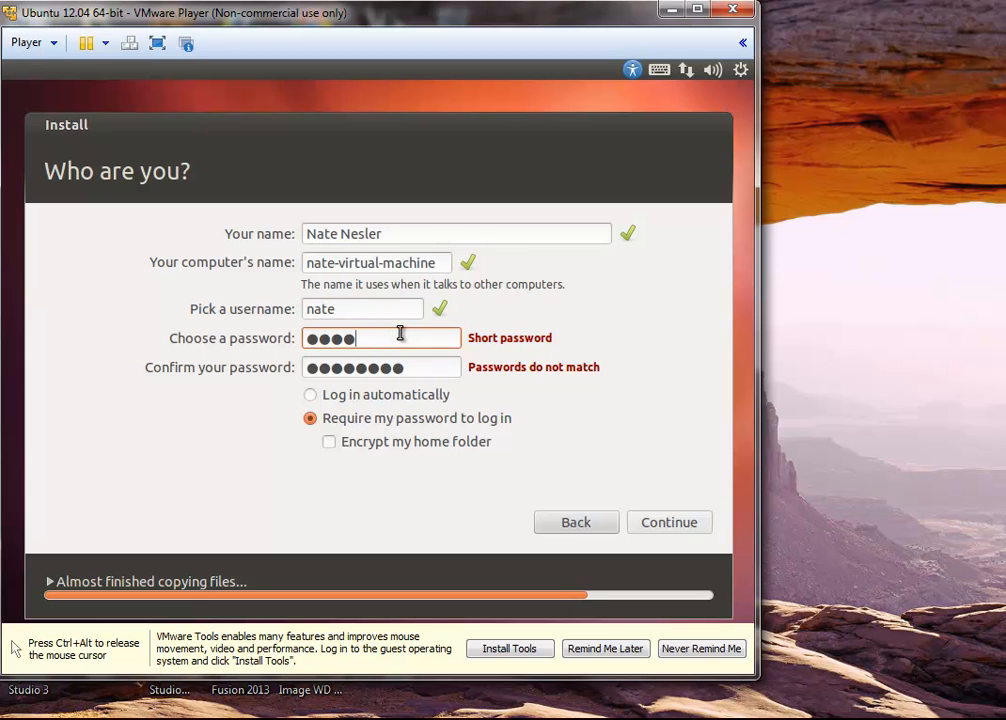
key(BackSpace)
text(●●●●●)
text(●)
key(BackSpace)
key(BackSpace)
key(BackSpace)
key(BackSpace)
key(BackSpace)
key(BackSpace)
text(●●●●)
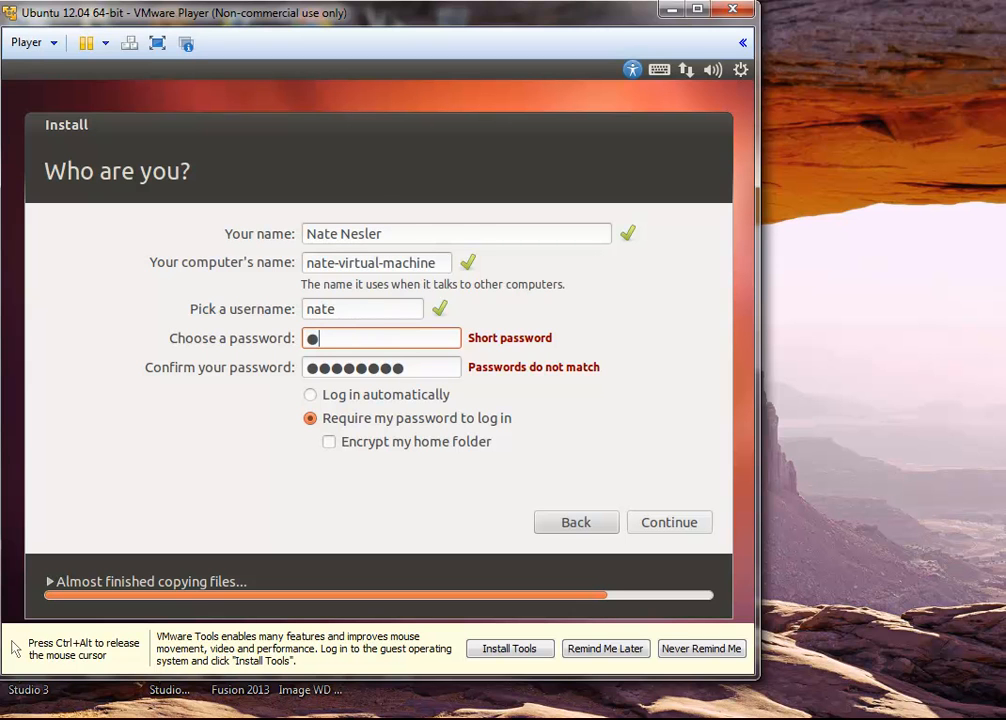
text(●●●)
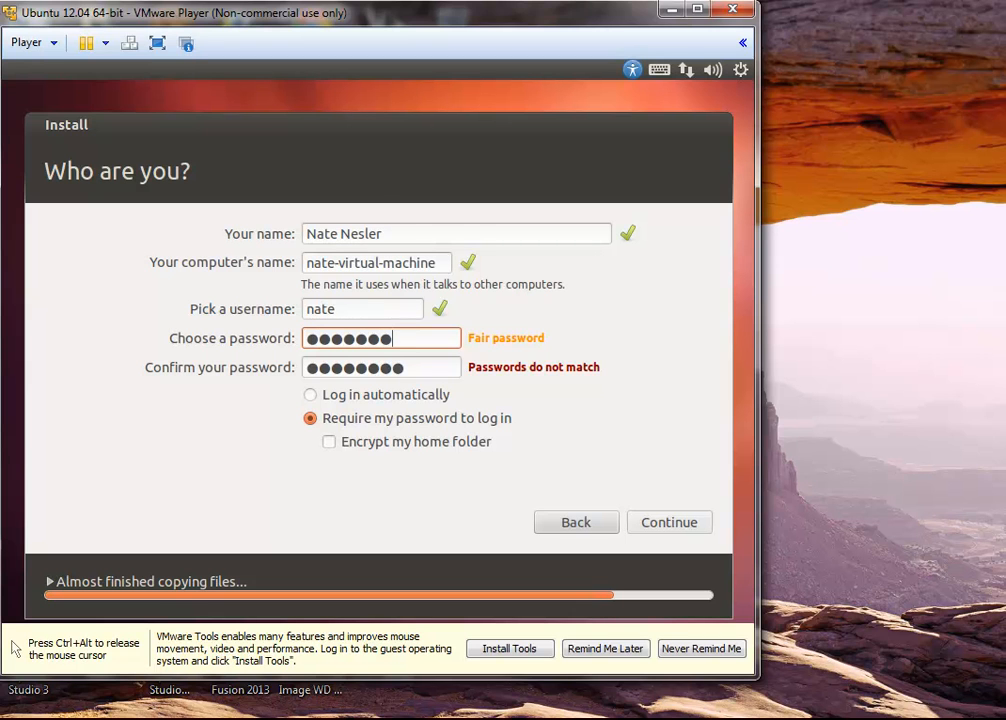
text(●)
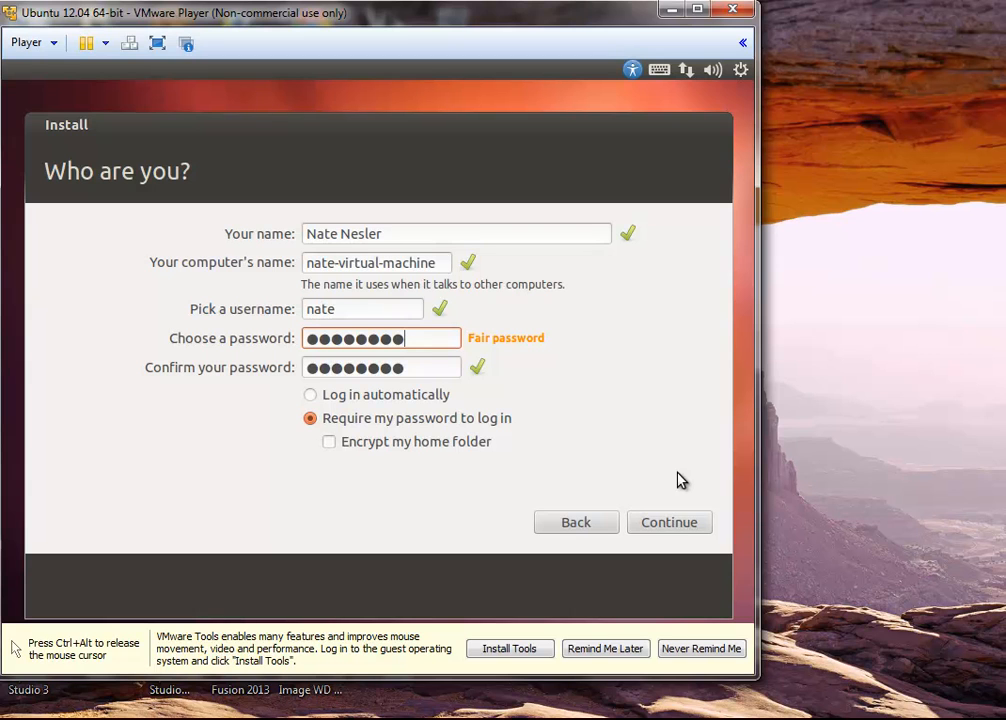
Step: Continue on the 'Who are you?' page with home-folder encryption left off
click(681, 526)
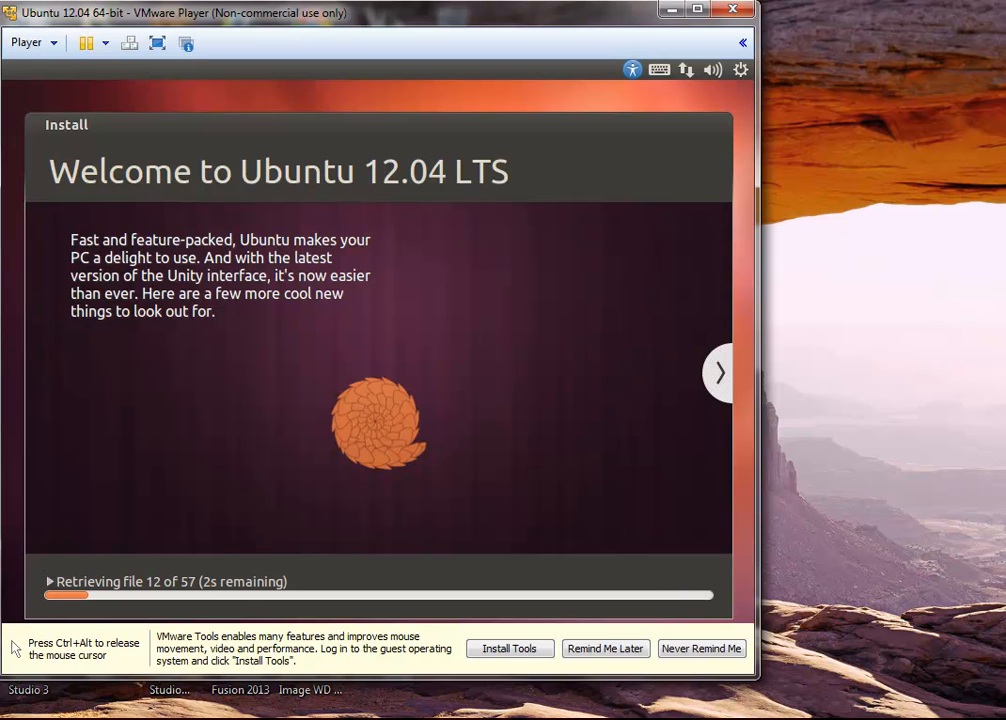
click(48, 580)
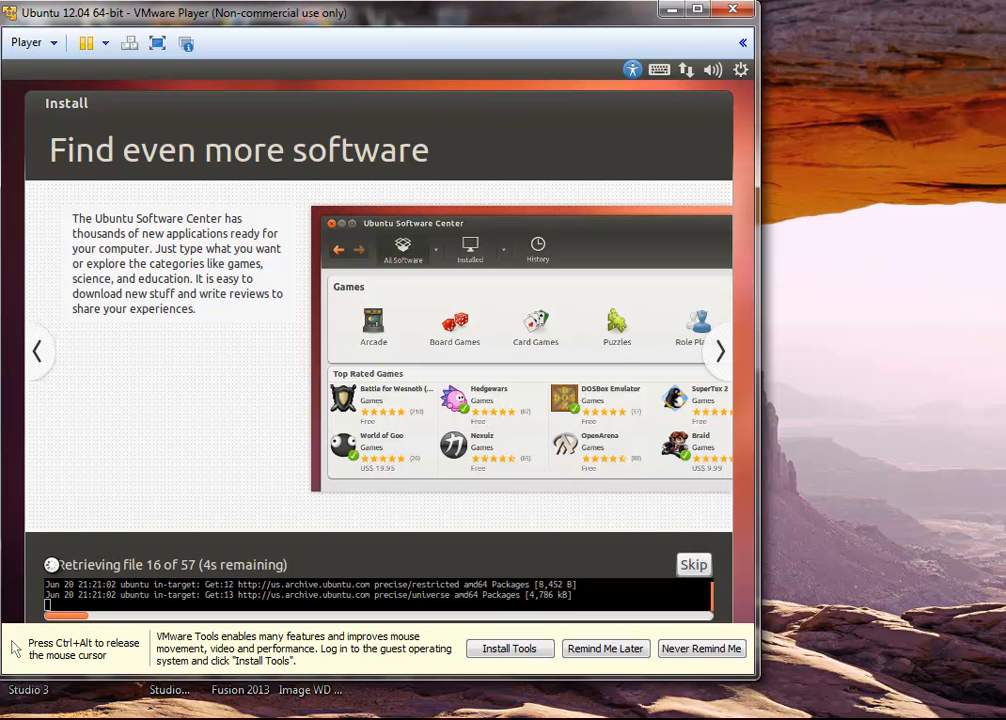
click(51, 565)
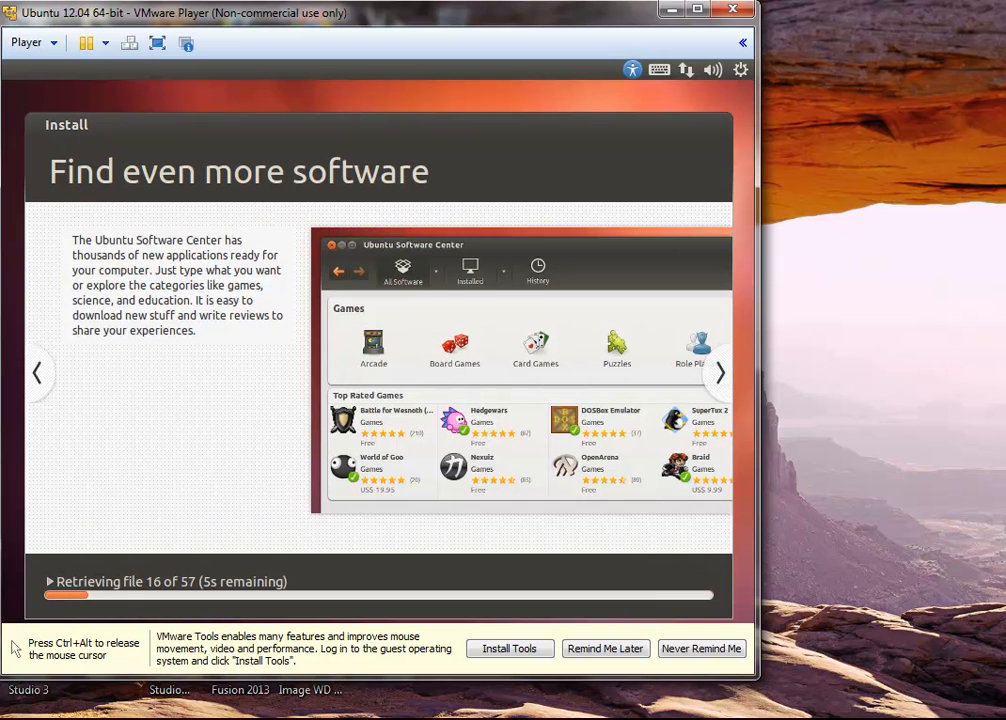
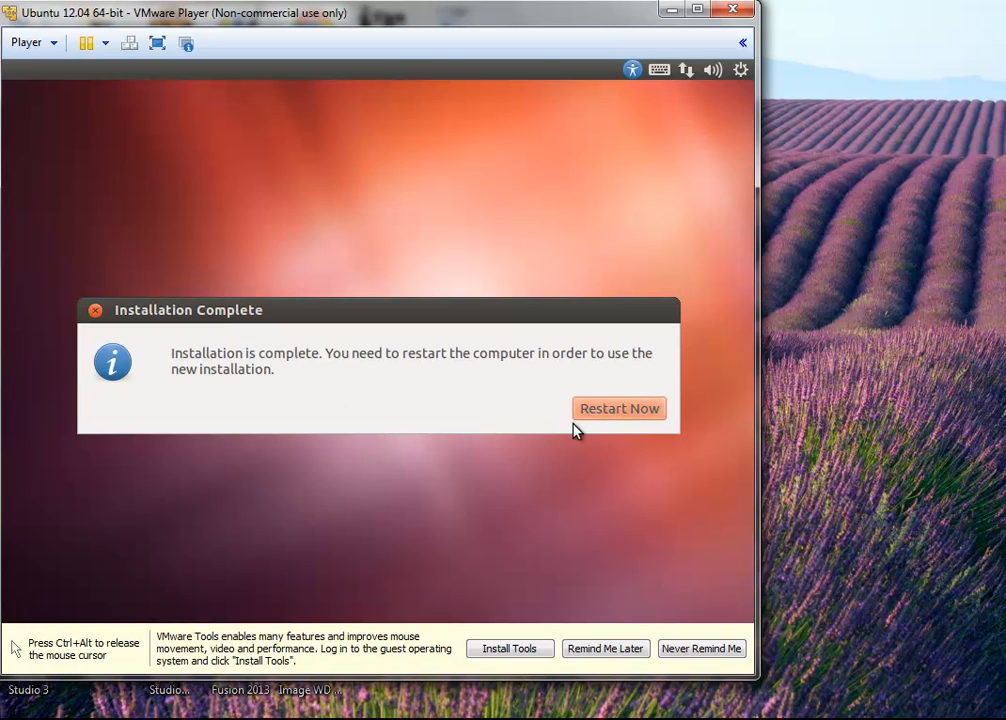
Step: Restart the freshly installed Ubuntu guest and postpone the VMware Tools install reminder
click(605, 414)
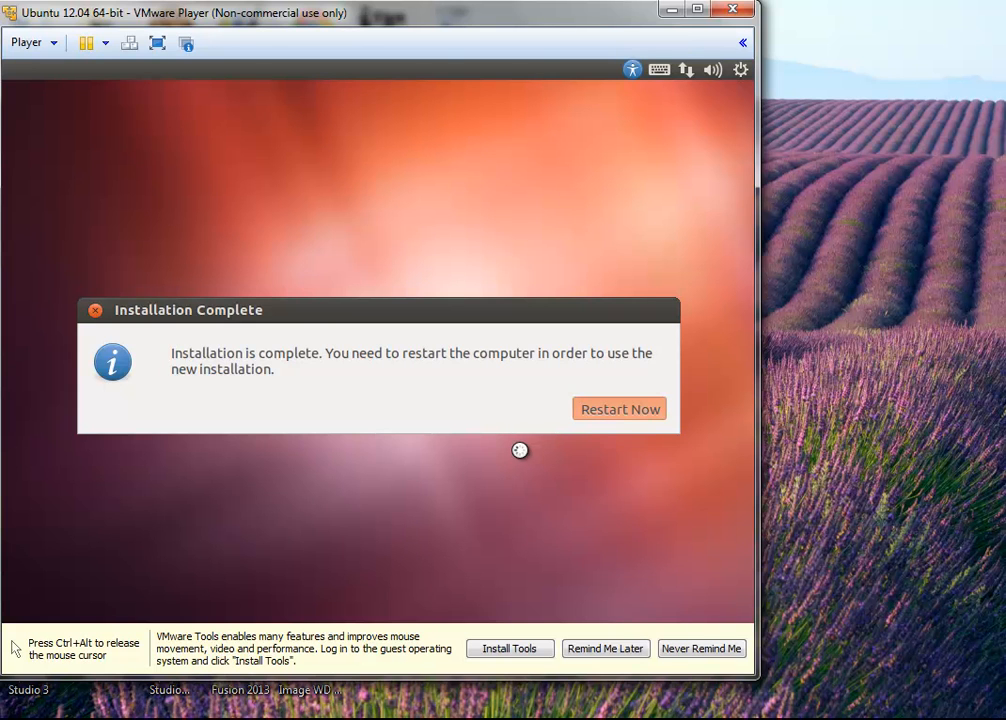
click(592, 649)
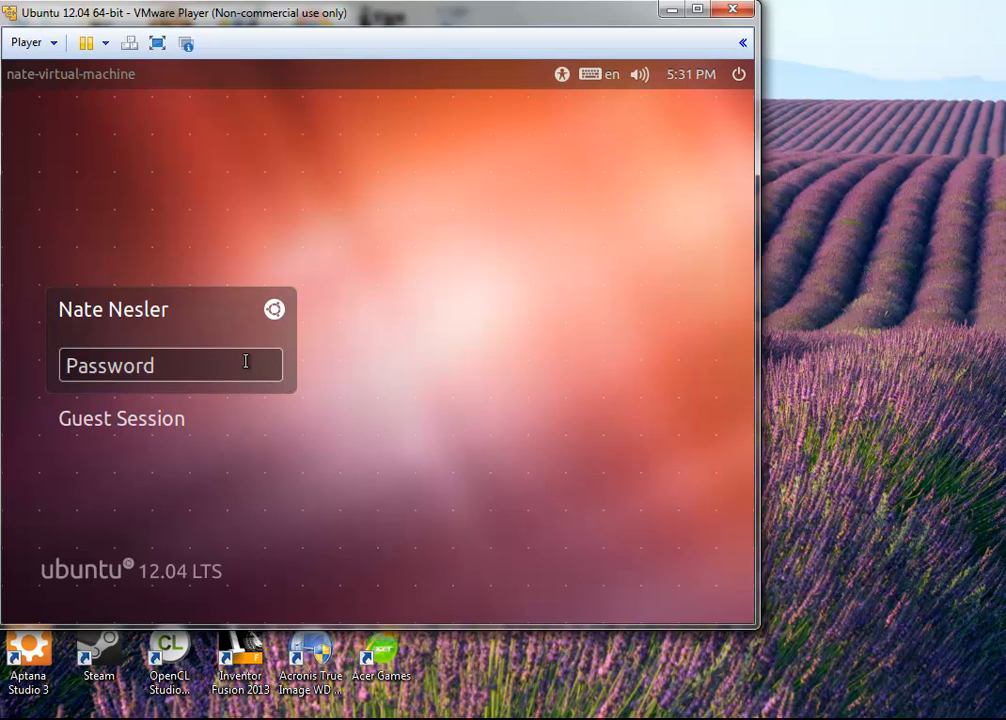
Step: Enter the account password on the Ubuntu login screen to reach the Unity desktop
text(p)
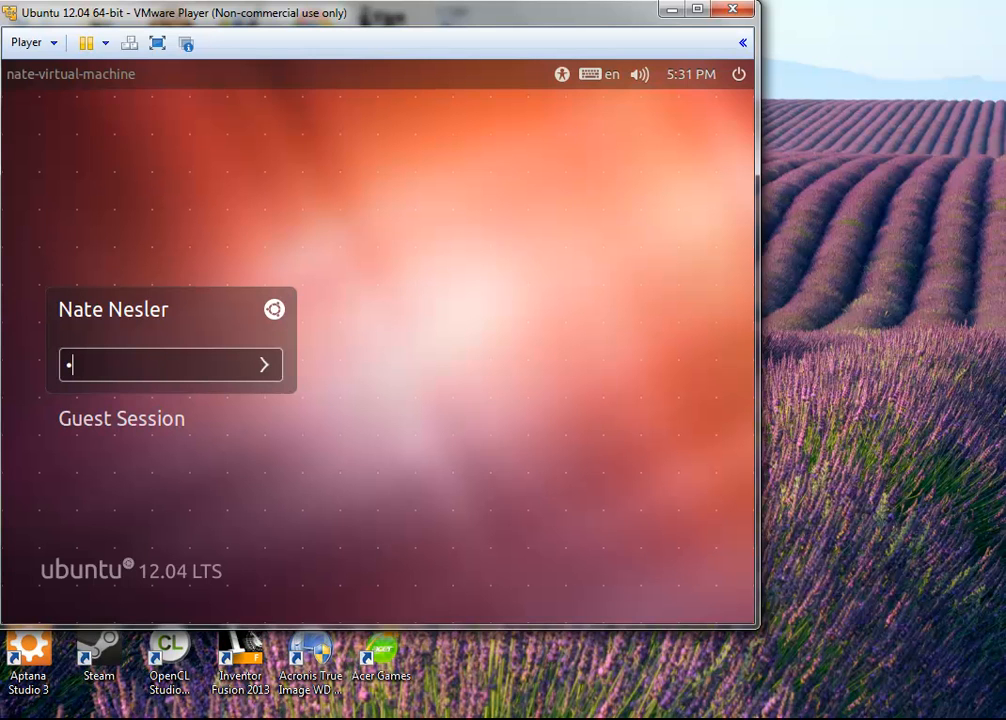
text(assword)
key(Return)
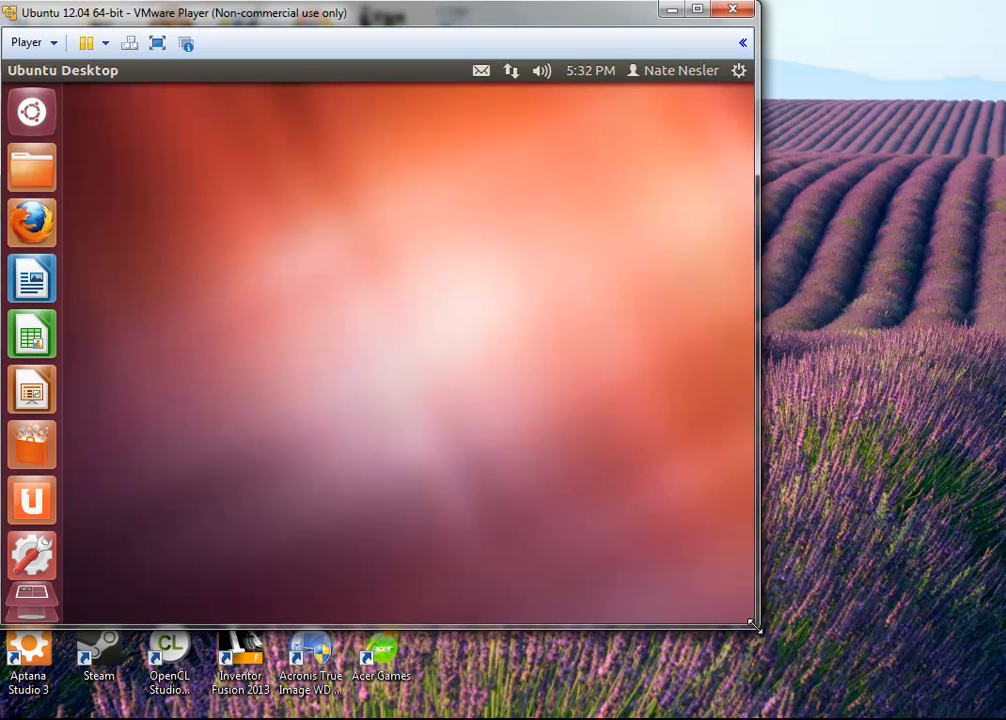
mouse_move(758, 626)
mouse_down()
mouse_move(799, 678)
mouse_move(1004, 718)
mouse_move(758, 626)
mouse_up()
click(697, 10)
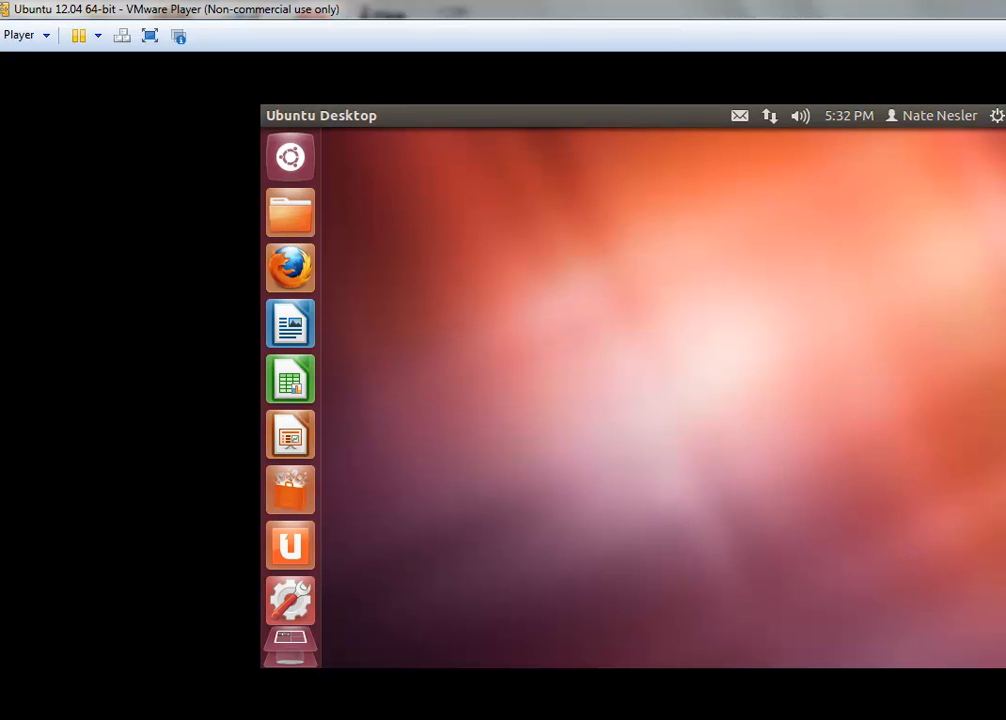
key(super+Down)
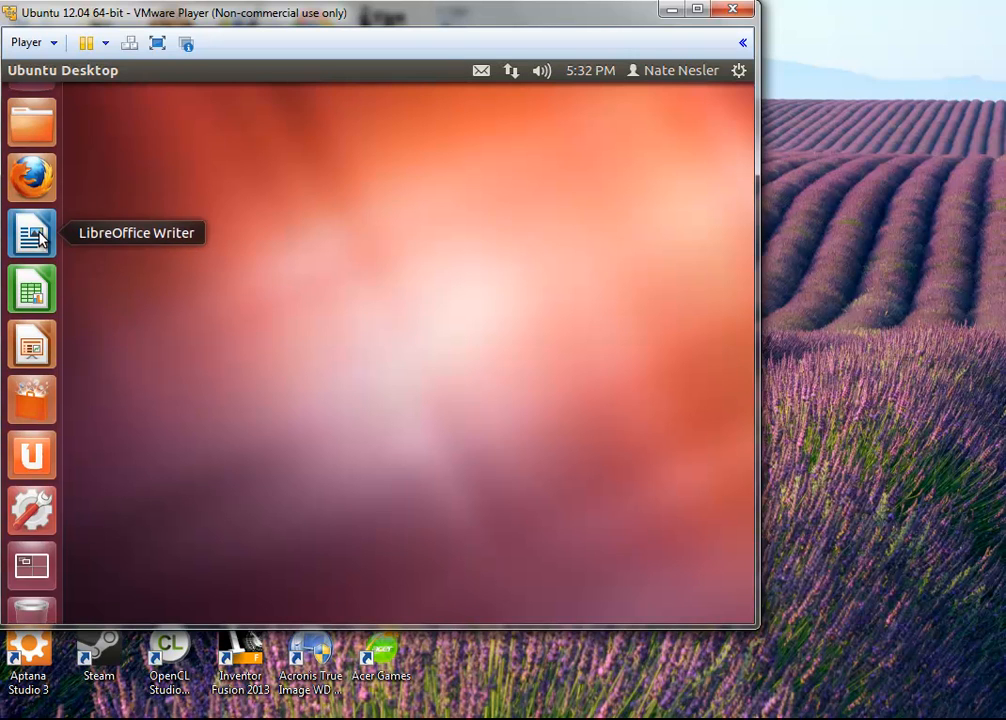
Step: Browse recent apps in the Ubuntu Dash, close it, and show the desktop's context menu
click(33, 116)
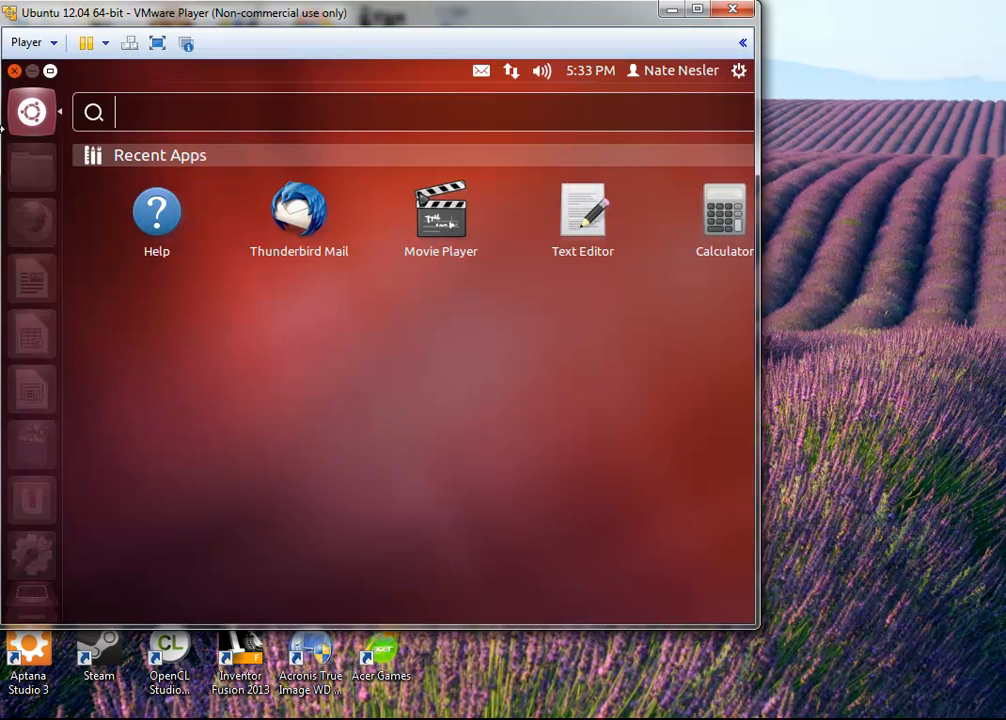
click(31, 120)
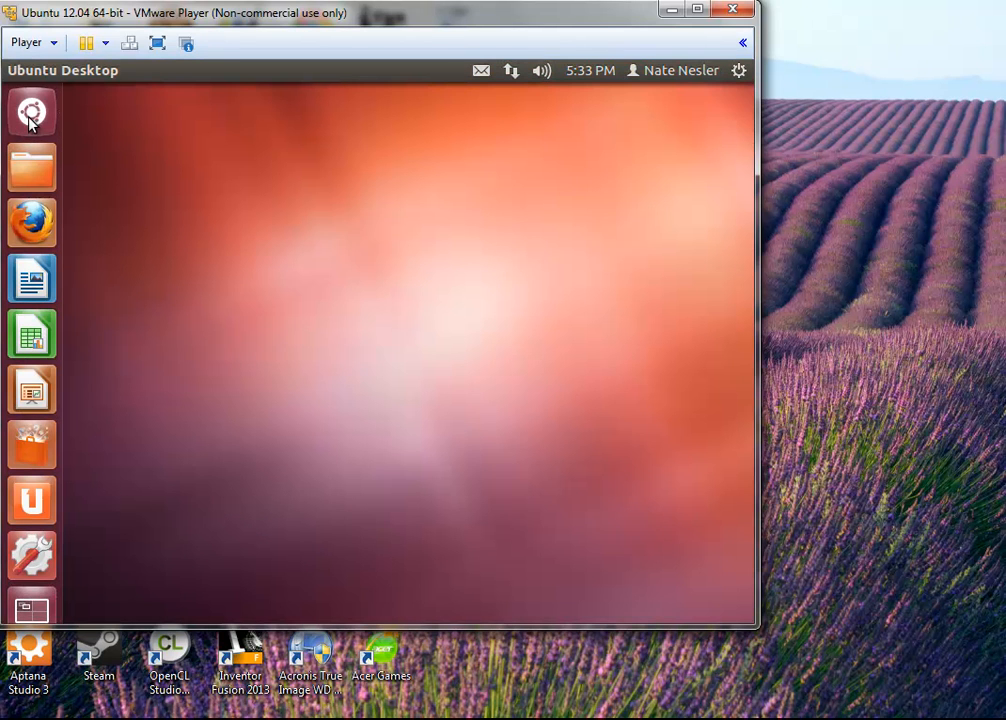
right_click(377, 240)
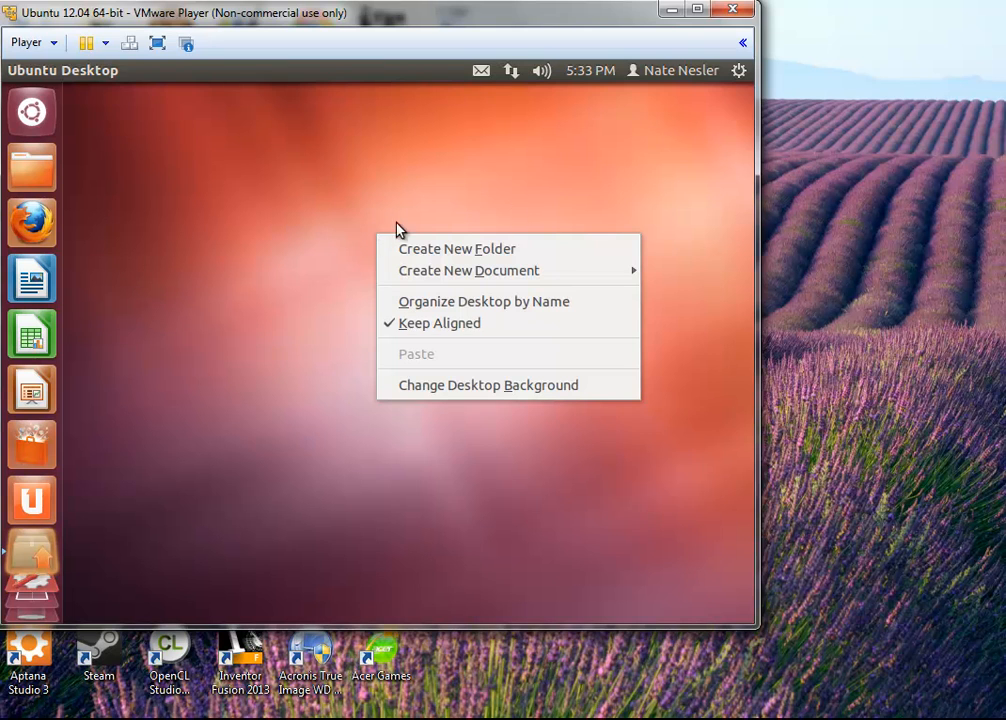